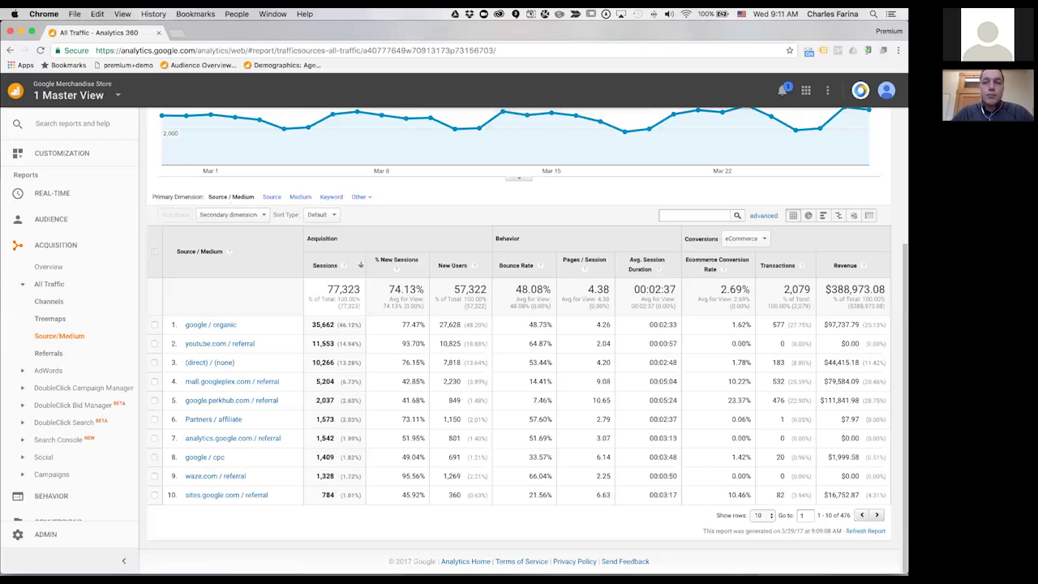
{"action": "mouse_move", "coordinate": [396, 568]}
{"action": "key", "text": "ctrl+Up"}
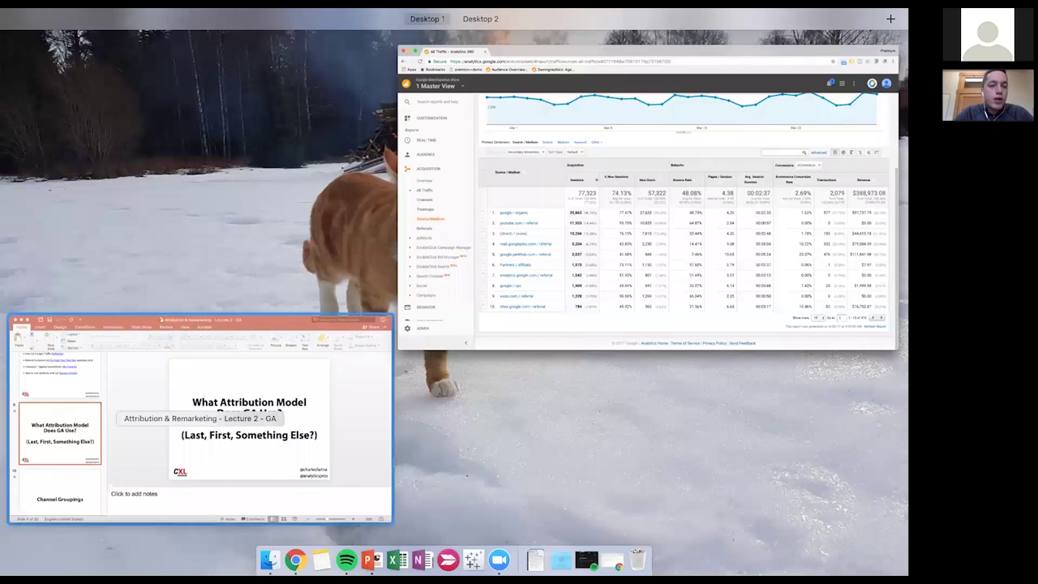
{"action": "left_click", "coordinate": [486, 278]}
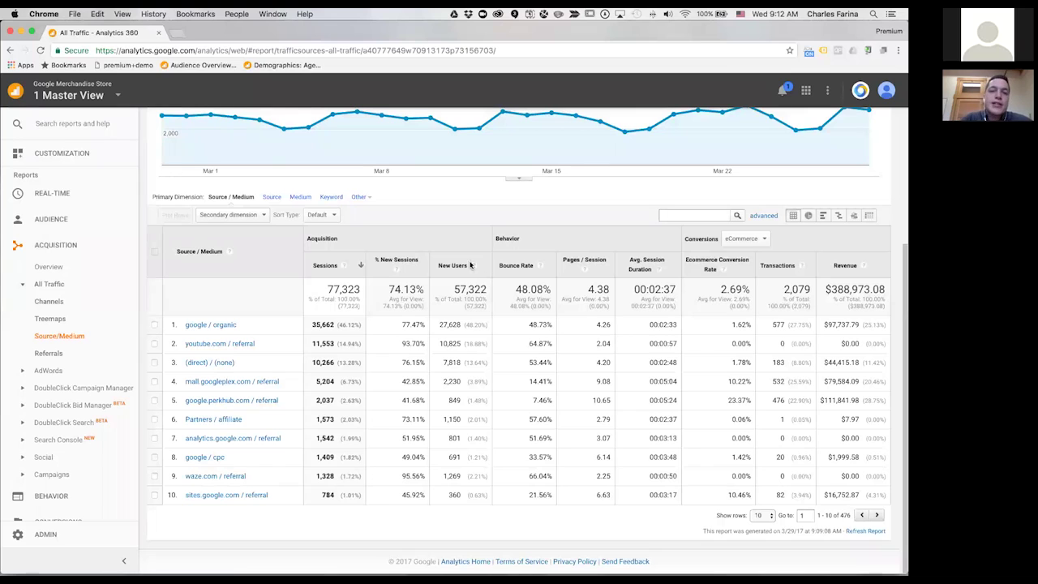
Break the Source/Medium report down by Medium as the primary dimension and check the other dimension choices
{"action": "left_click", "coordinate": [301, 197]}
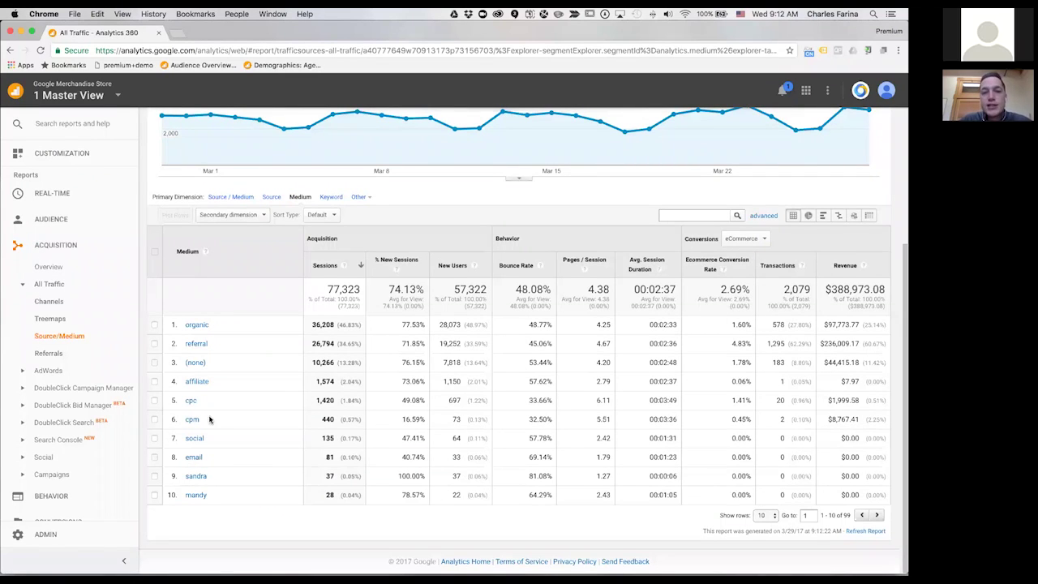
{"action": "left_click", "coordinate": [360, 198]}
{"action": "left_click", "coordinate": [388, 196]}
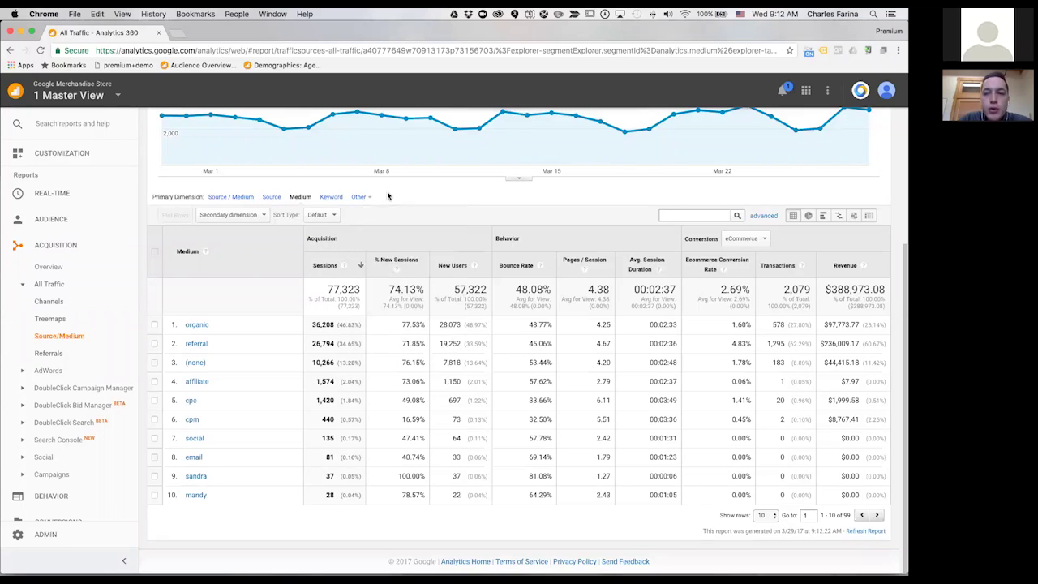
Open the Channels report and review its sessions table by default channel grouping
{"action": "left_click", "coordinate": [72, 301]}
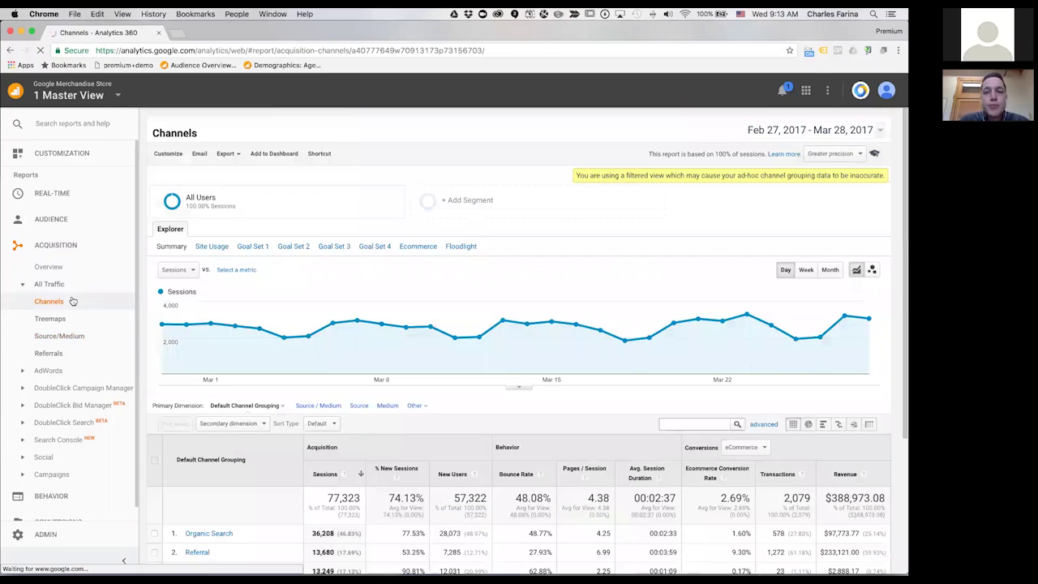
{"action": "mouse_move", "coordinate": [365, 348]}
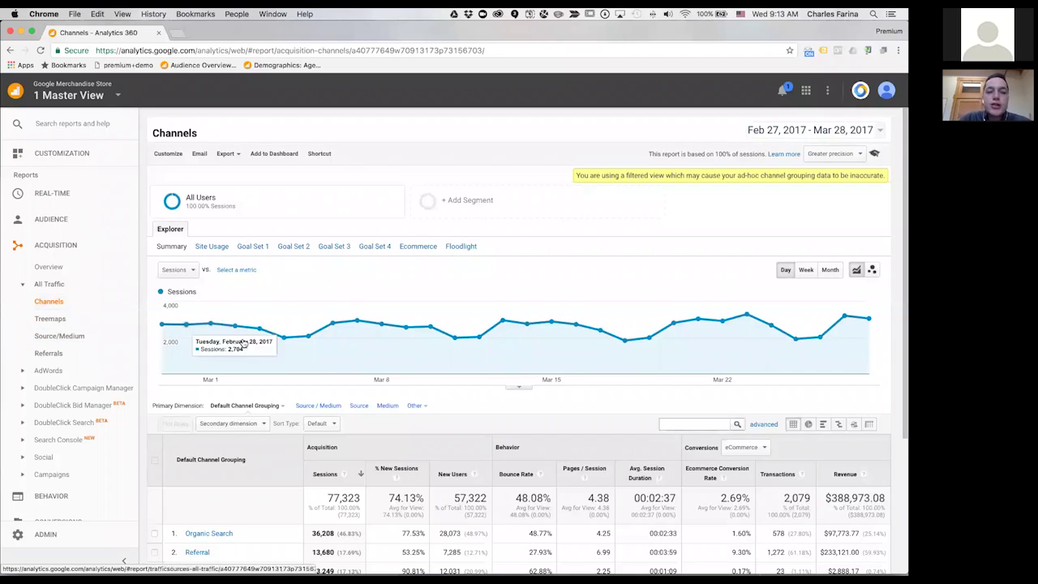
{"action": "scroll", "coordinate": [244, 344], "scroll_direction": "down", "scroll_amount": 1}
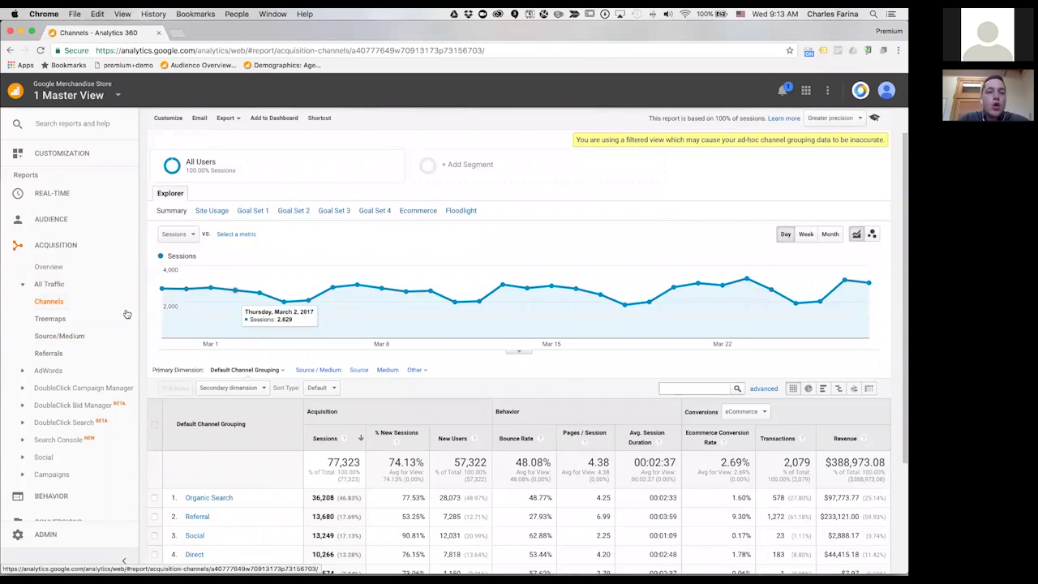
{"action": "scroll", "coordinate": [311, 341], "scroll_direction": "down", "scroll_amount": 1}
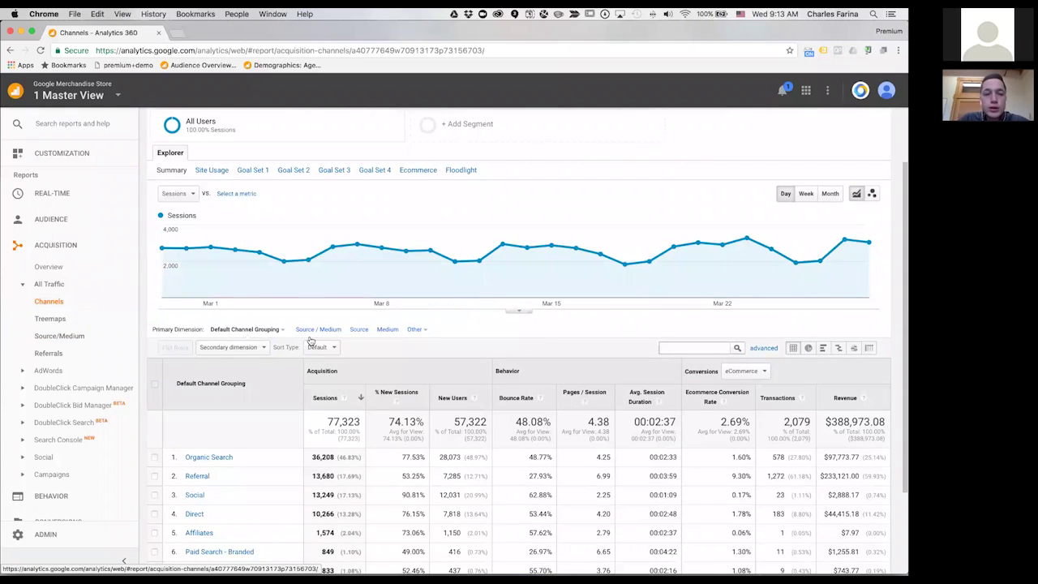
Filter the Source/Medium report for "social" and highlight the total number of sessions
{"action": "left_click", "coordinate": [68, 335]}
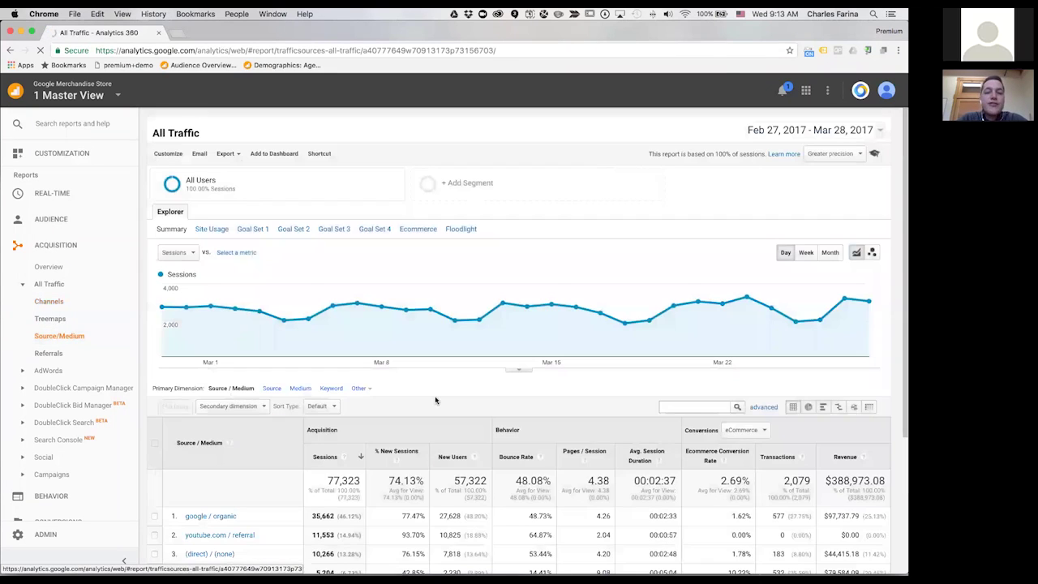
{"action": "left_click", "coordinate": [678, 406]}
{"action": "type", "text": "social"}
{"action": "key", "text": "Return"}
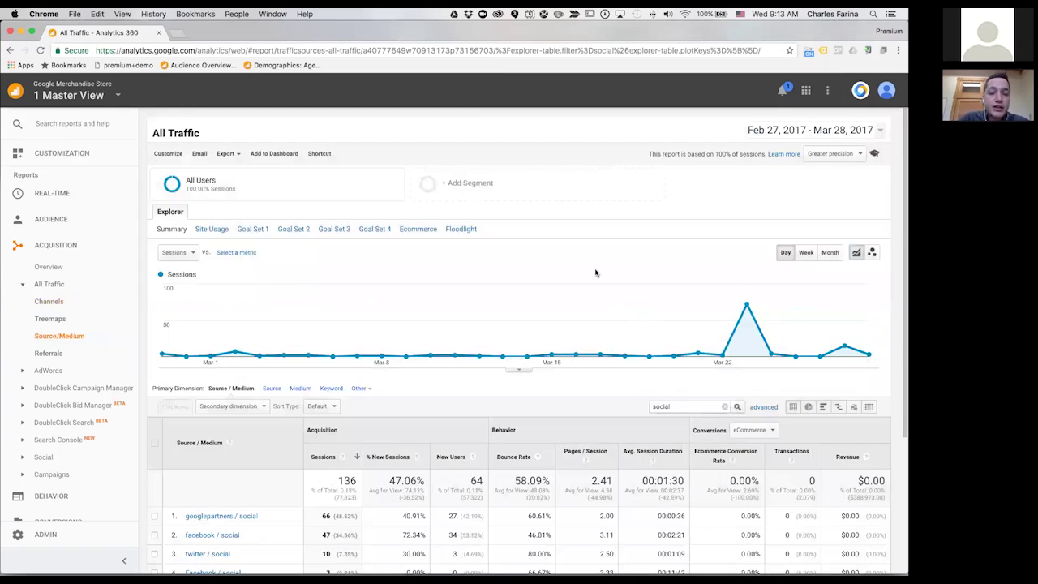
{"action": "scroll", "coordinate": [592, 268], "scroll_direction": "down", "scroll_amount": 1}
{"action": "scroll", "coordinate": [593, 268], "scroll_direction": "down", "scroll_amount": 1}
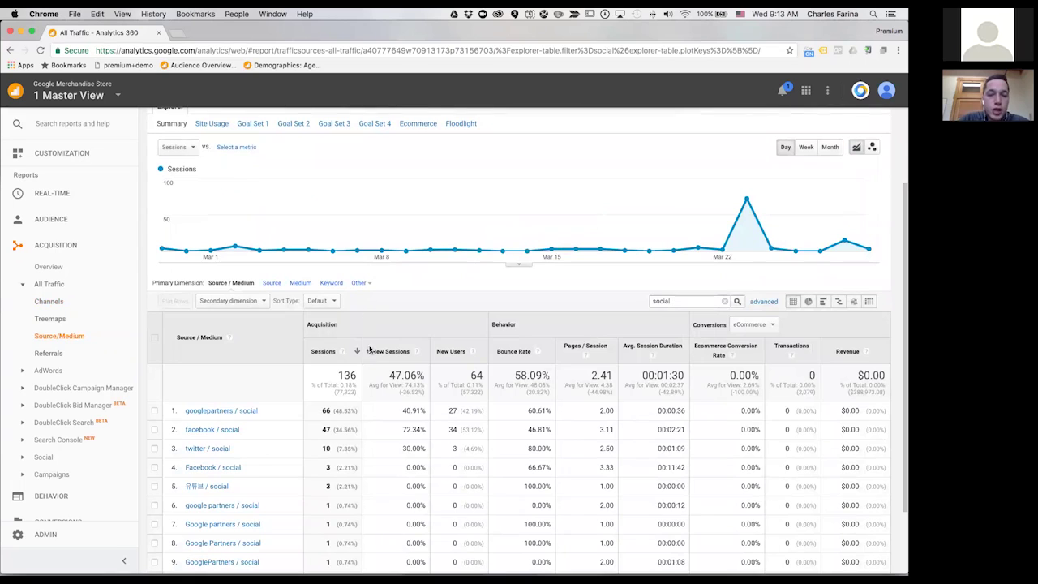
{"action": "double_click", "coordinate": [348, 375]}
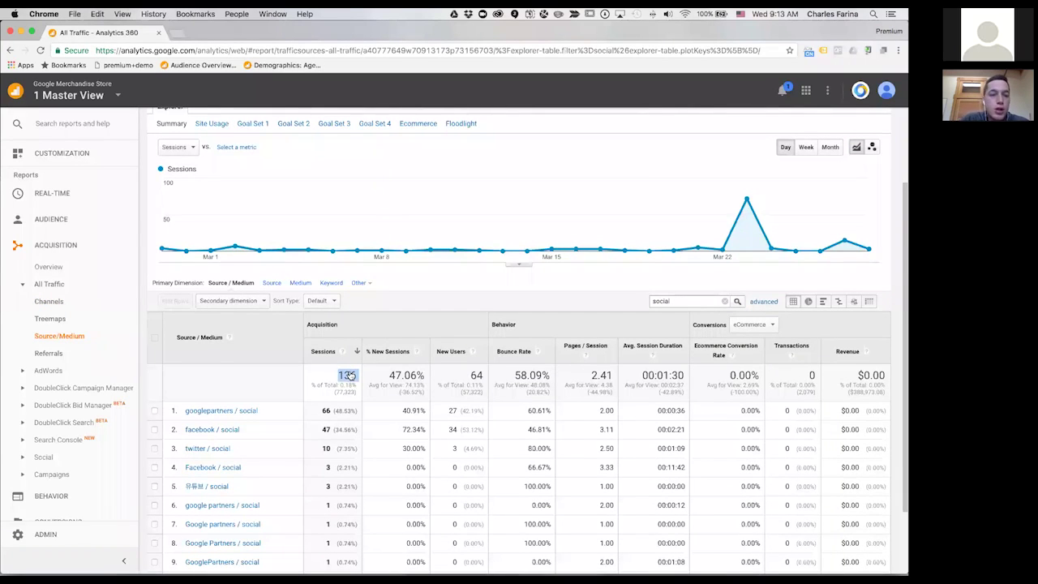
Return to the Channels report and highlight the sessions of the Social channel for comparison
{"action": "left_click", "coordinate": [84, 305]}
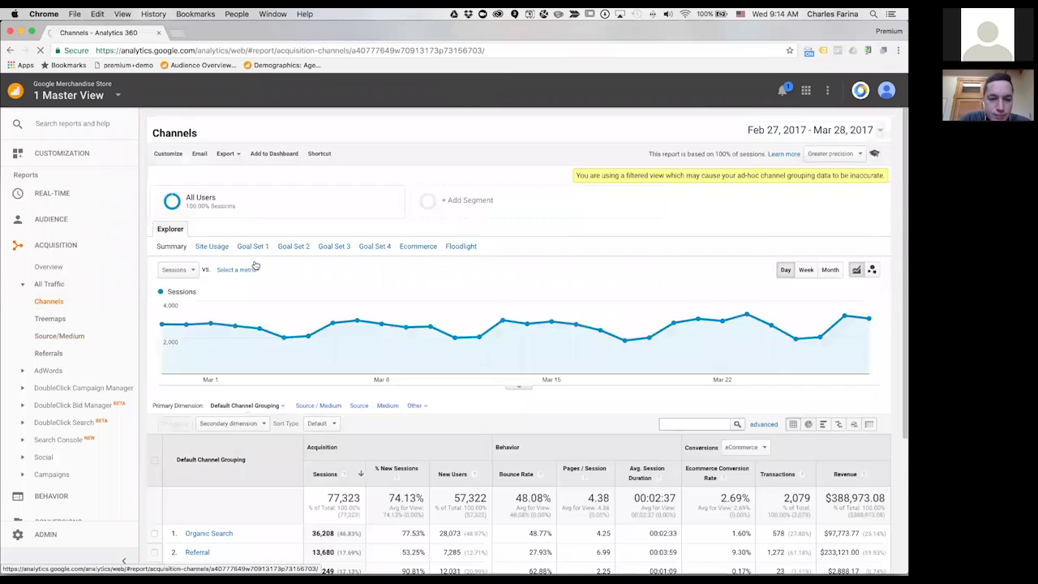
{"action": "scroll", "coordinate": [254, 265], "scroll_direction": "down", "scroll_amount": 3}
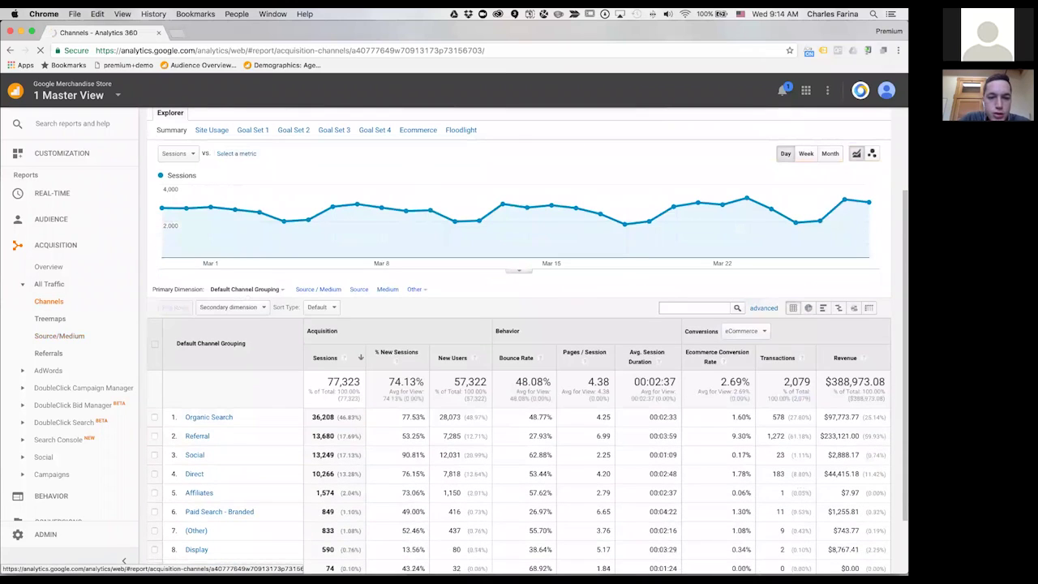
{"action": "left_click_drag", "start_coordinate": [312, 455], "coordinate": [362, 455]}
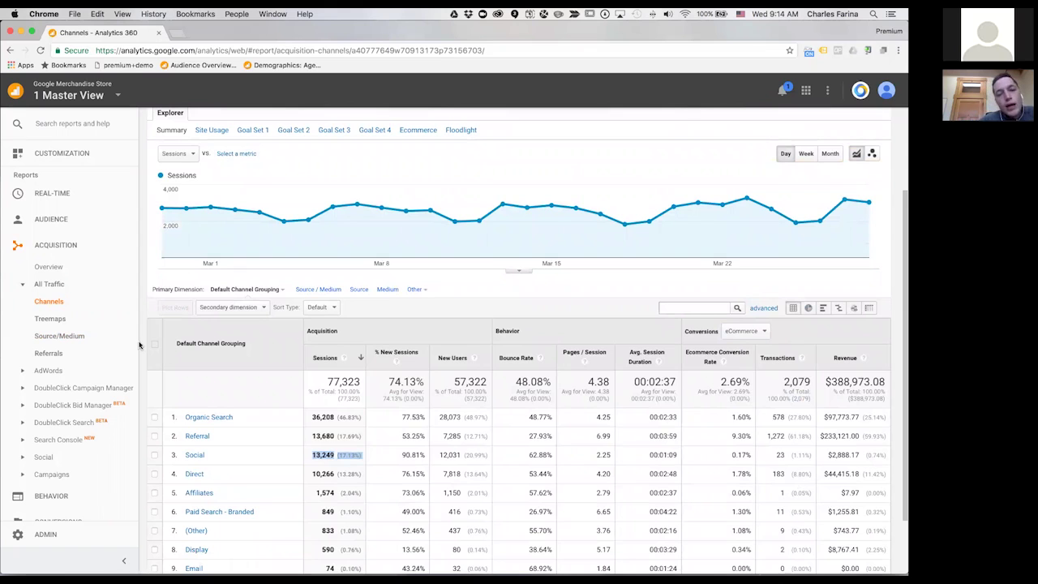
Filter the Source/Medium report for "facebook" and examine the listed sources and mediums
{"action": "left_click", "coordinate": [94, 342]}
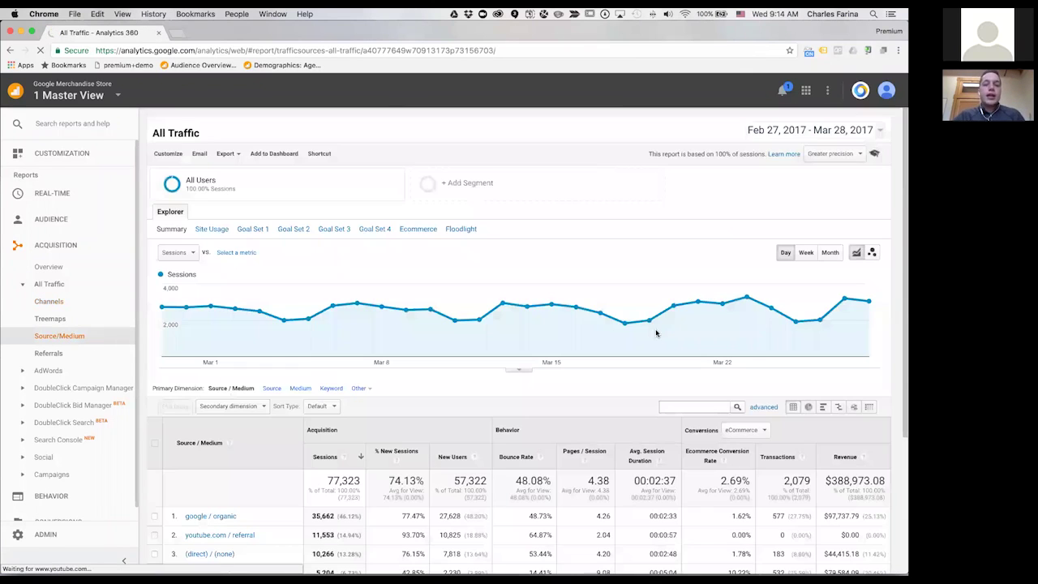
{"action": "left_click", "coordinate": [684, 406]}
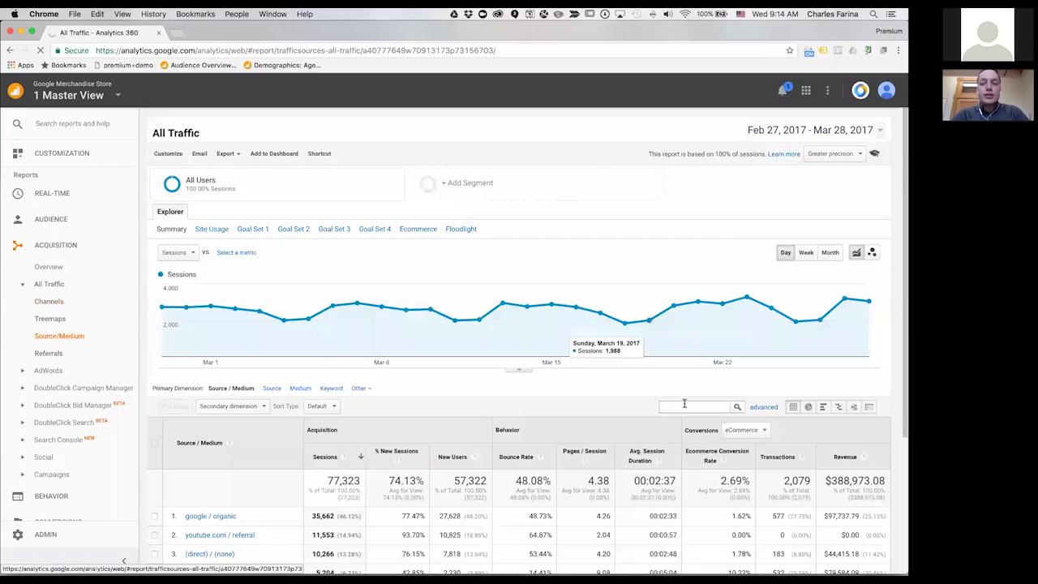
{"action": "type", "text": "fac"}
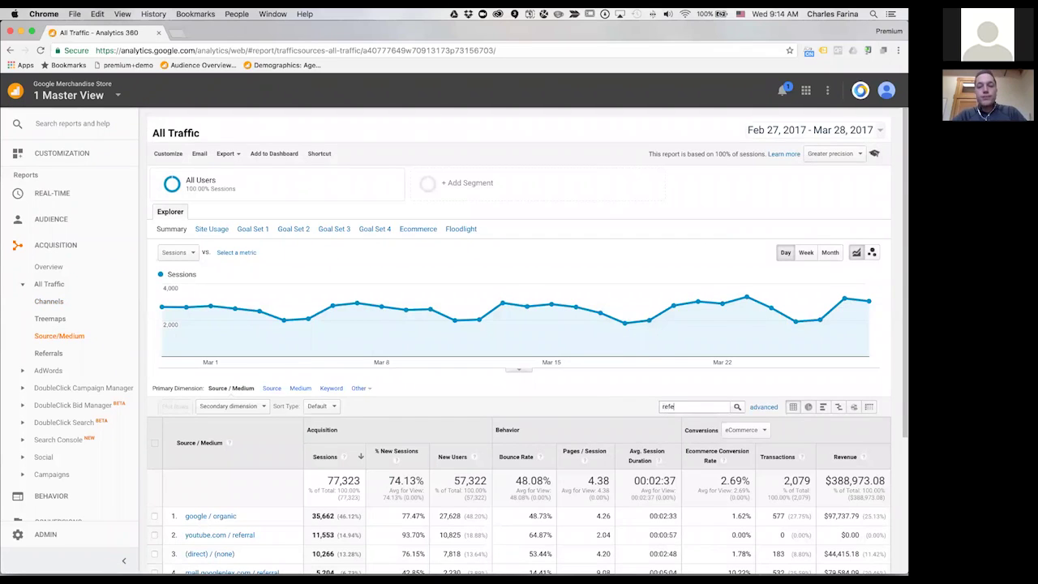
{"action": "type", "text": "ebook"}
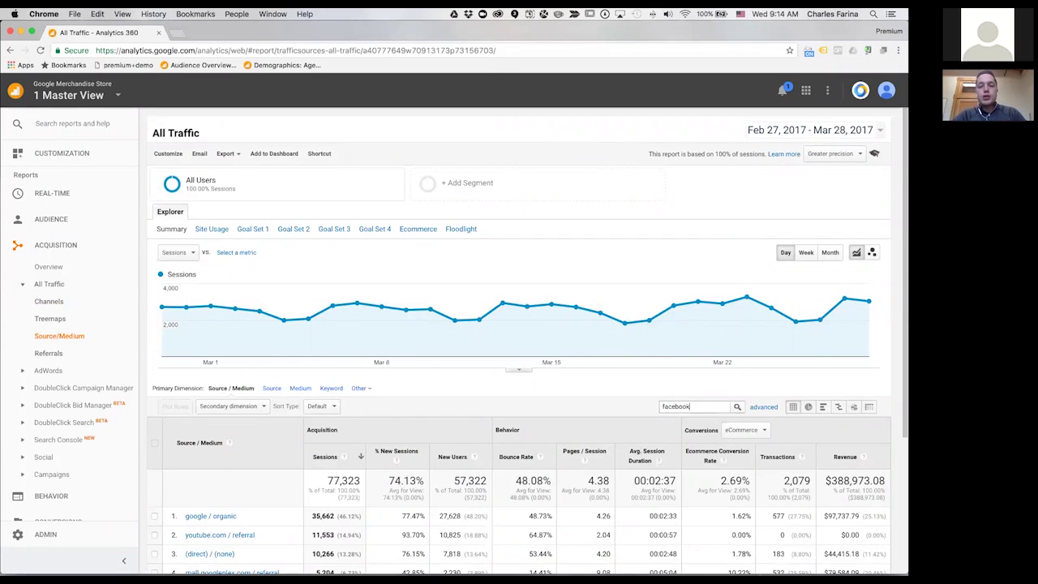
{"action": "key", "text": "Return"}
{"action": "scroll", "coordinate": [606, 388], "scroll_direction": "down", "scroll_amount": 3}
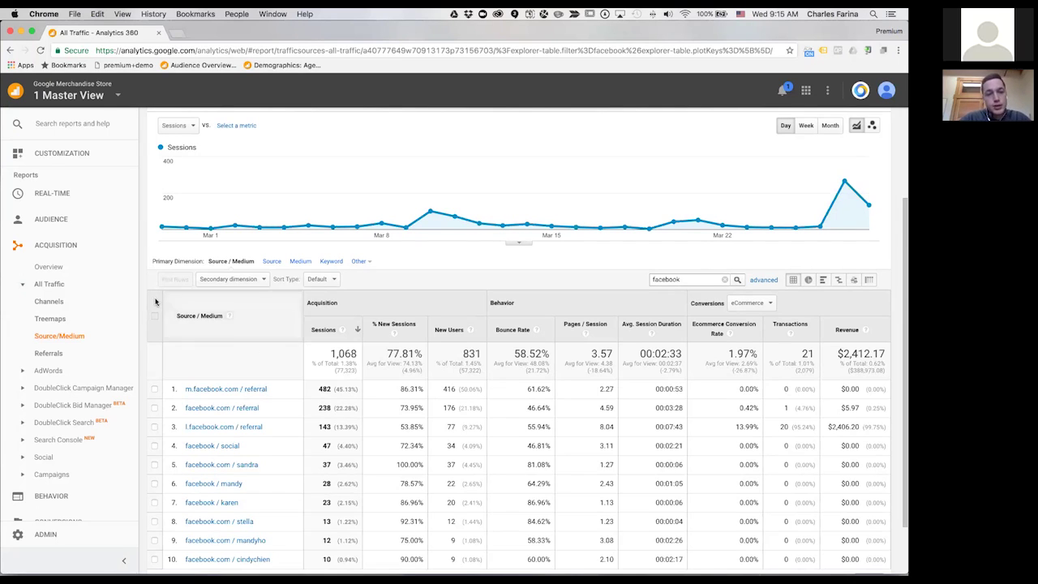
Reopen the Channels report, review all default channel groupings, and highlight the alternative primary dimensions
{"action": "left_click", "coordinate": [49, 300]}
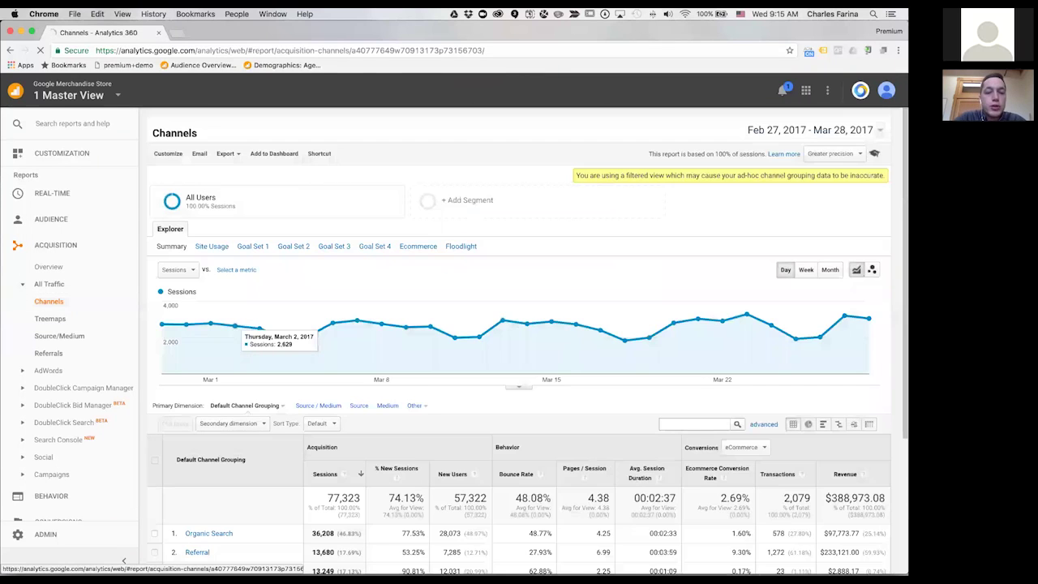
{"action": "scroll", "coordinate": [519, 340], "scroll_direction": "down", "scroll_amount": 2}
{"action": "scroll", "coordinate": [519, 341], "scroll_direction": "down", "scroll_amount": 3}
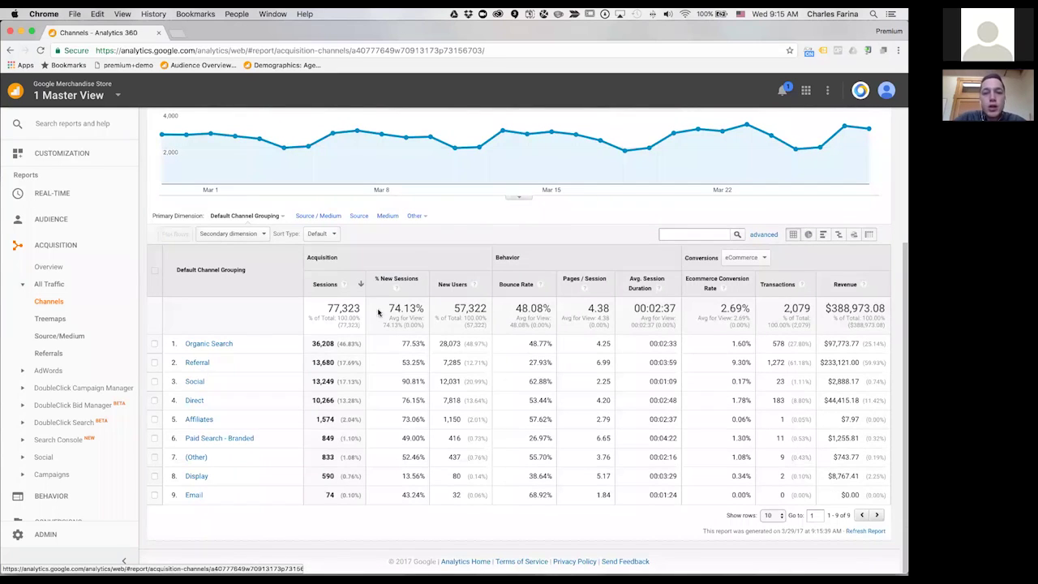
{"action": "scroll", "coordinate": [488, 215], "scroll_direction": "up", "scroll_amount": 1}
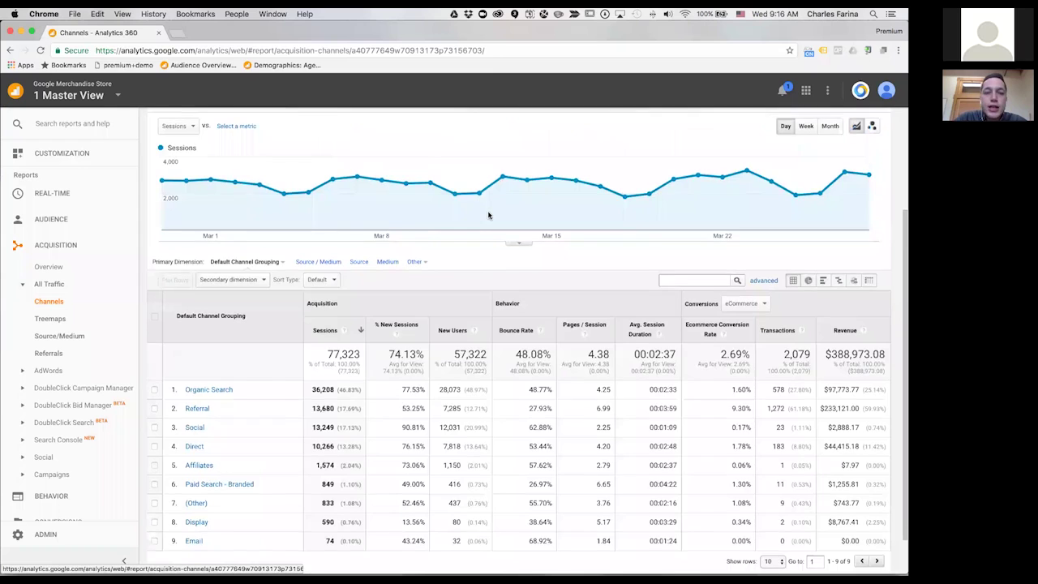
{"action": "scroll", "coordinate": [487, 215], "scroll_direction": "up", "scroll_amount": 3}
{"action": "scroll", "coordinate": [462, 268], "scroll_direction": "down", "scroll_amount": 1}
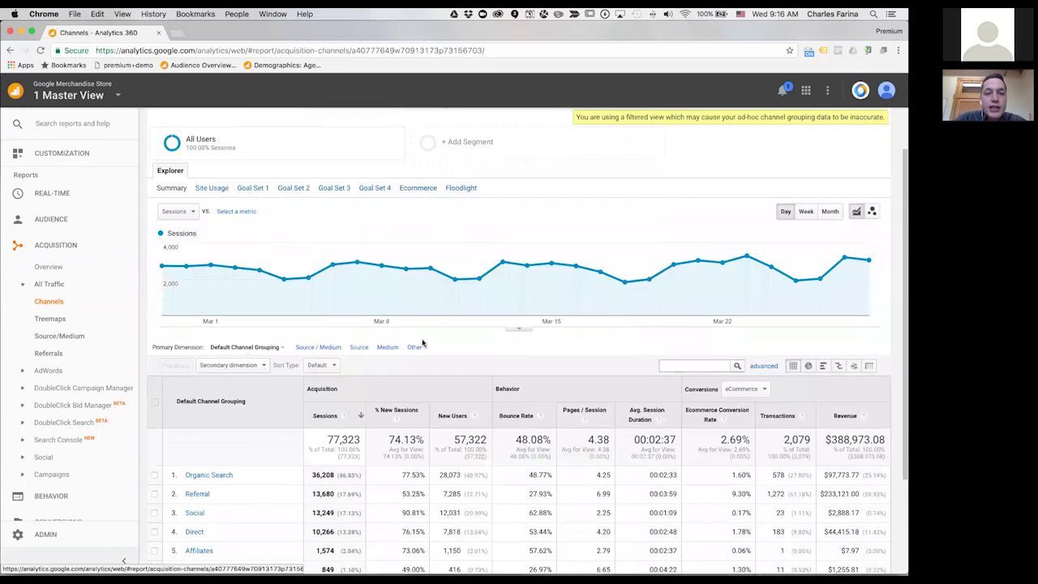
{"action": "double_click", "coordinate": [418, 350]}
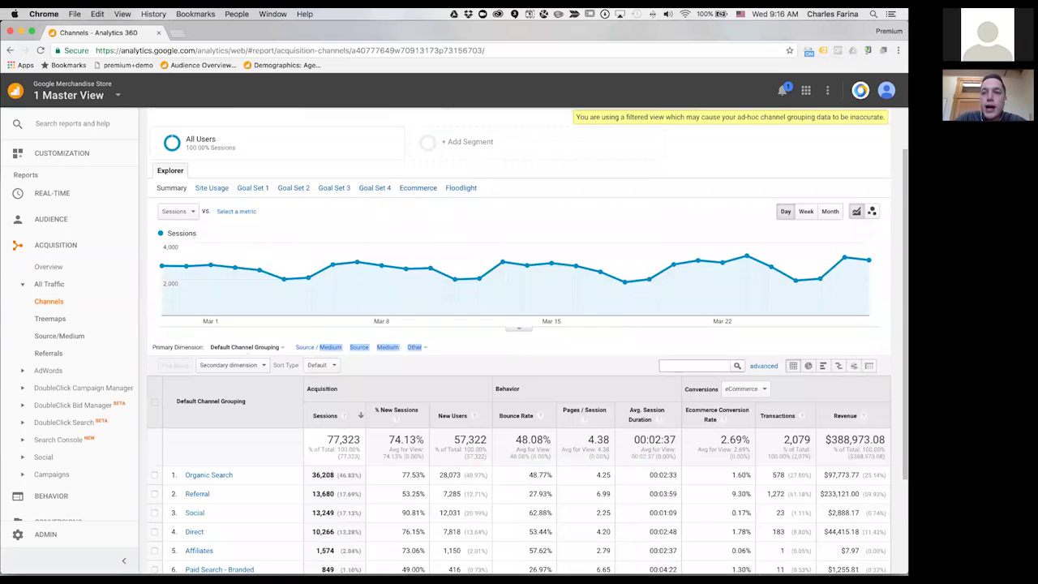
Switch to the Analytics Pros (house account) organization and look through its Channels report and additional primary dimension categories
{"action": "left_click", "coordinate": [861, 91]}
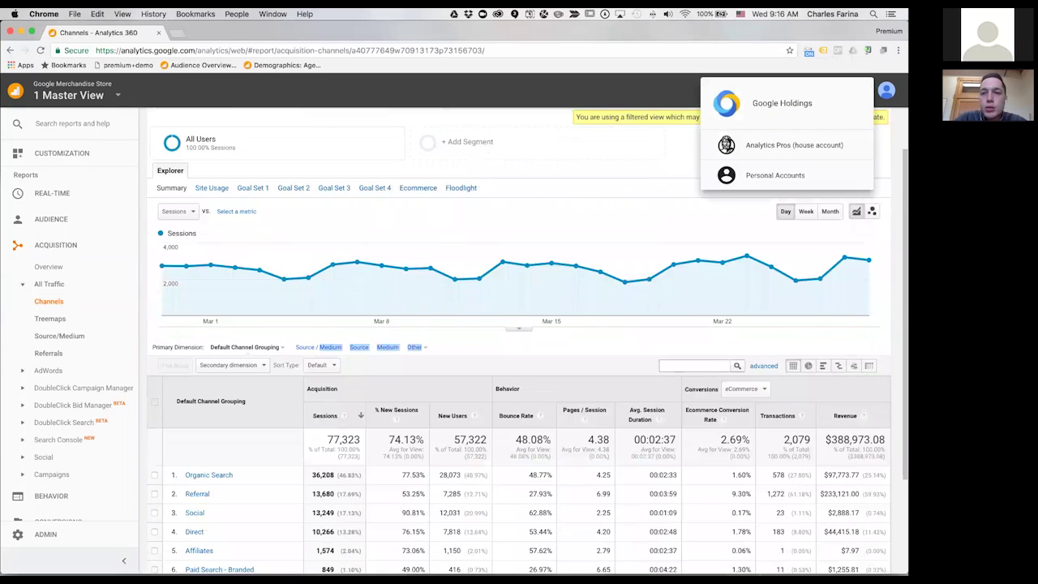
{"action": "left_click", "coordinate": [787, 144]}
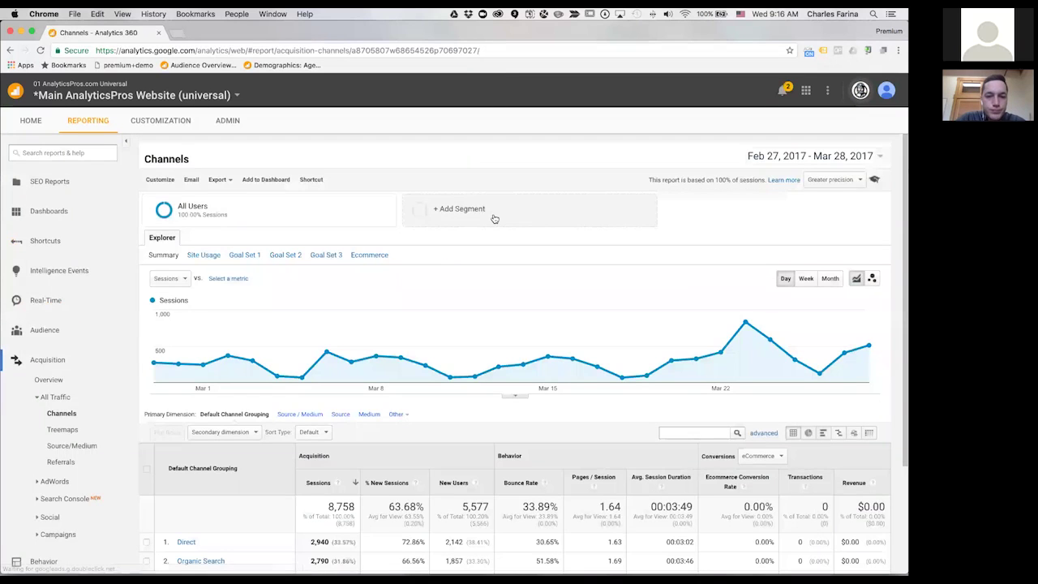
{"action": "scroll", "coordinate": [495, 218], "scroll_direction": "down", "scroll_amount": 3}
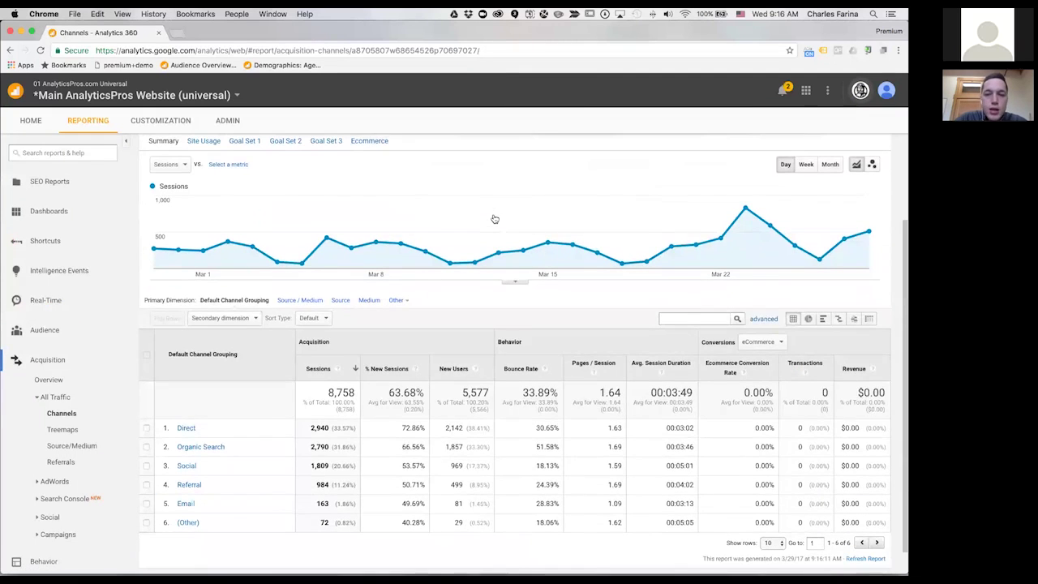
{"action": "scroll", "coordinate": [493, 217], "scroll_direction": "up", "scroll_amount": 5}
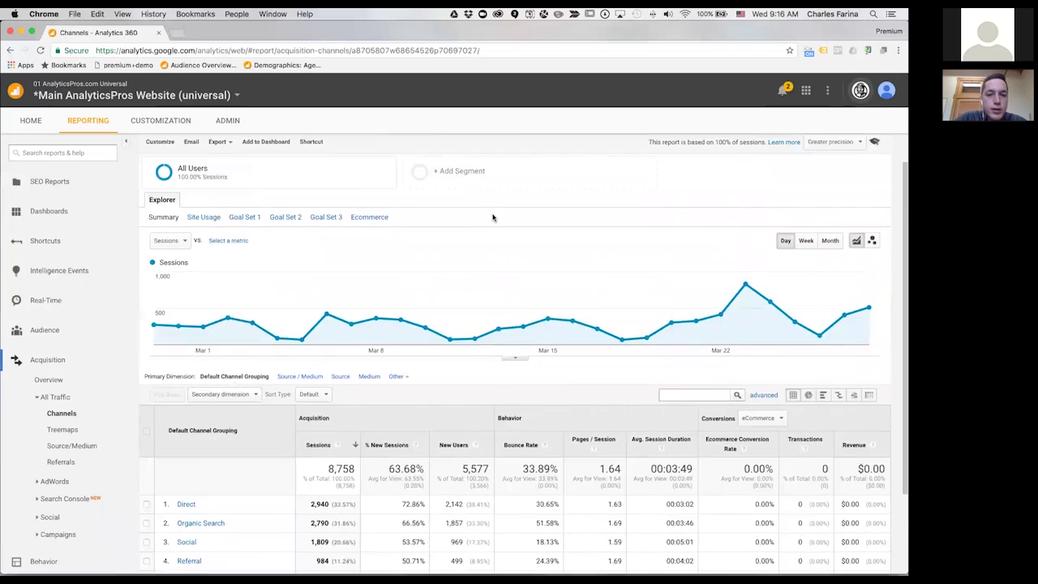
{"action": "left_click", "coordinate": [399, 415]}
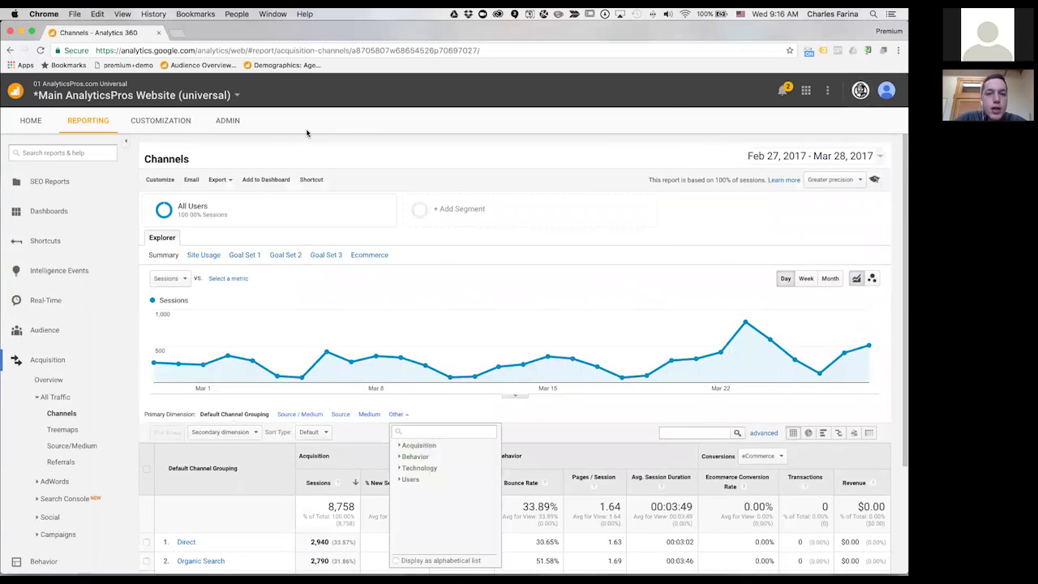
Start a new custom channel grouping in the admin settings of the *Main AnalyticsPros Website (universal) view
{"action": "left_click", "coordinate": [228, 121]}
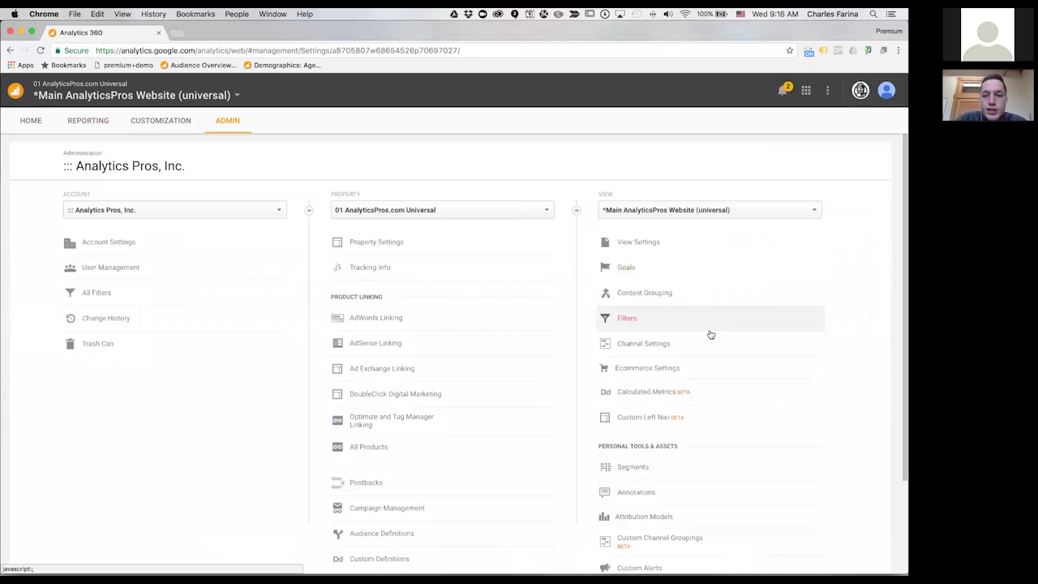
{"action": "scroll", "coordinate": [710, 332], "scroll_direction": "down", "scroll_amount": 1}
{"action": "scroll", "coordinate": [710, 334], "scroll_direction": "down", "scroll_amount": 2}
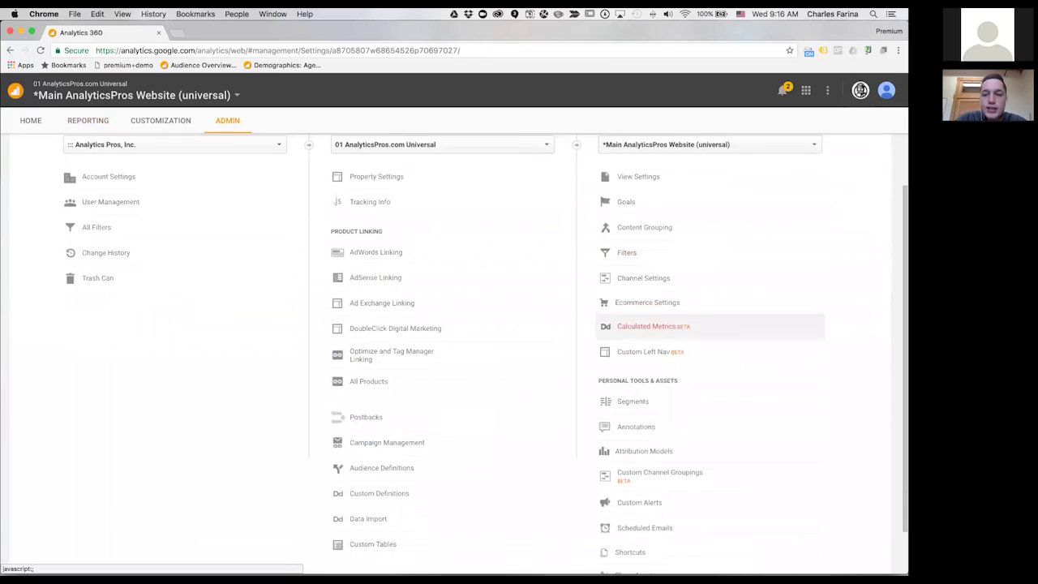
{"action": "left_click", "coordinate": [689, 475]}
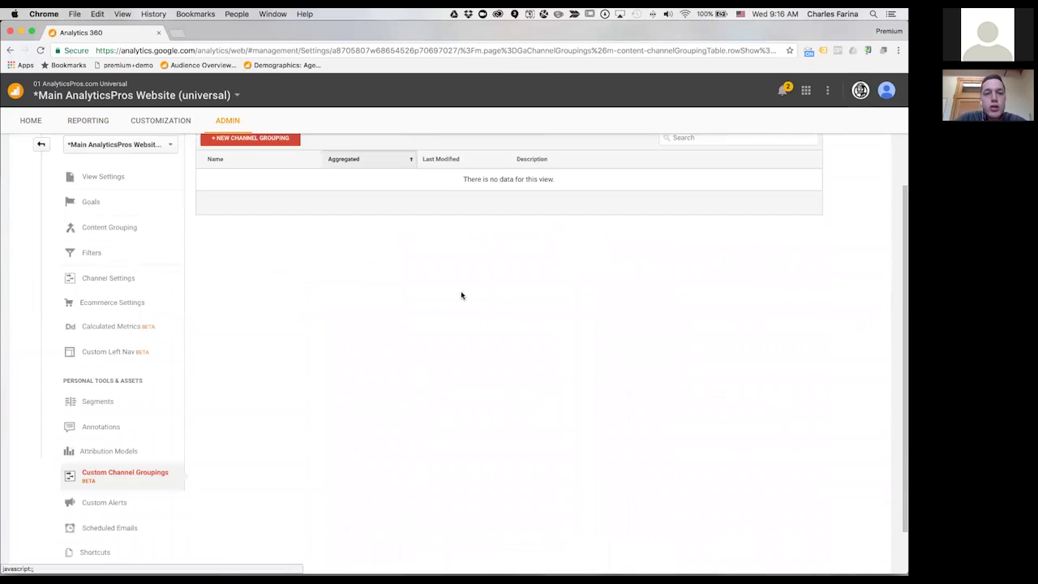
{"action": "left_click", "coordinate": [258, 202]}
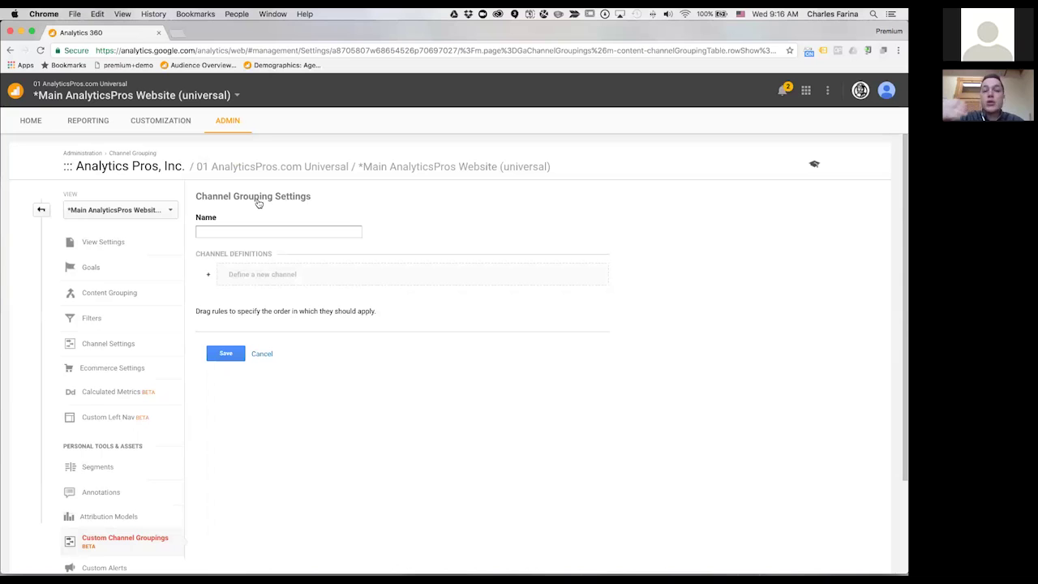
Define a channel named "Social" with the rule Medium contains "facebook"
{"action": "left_click", "coordinate": [256, 276]}
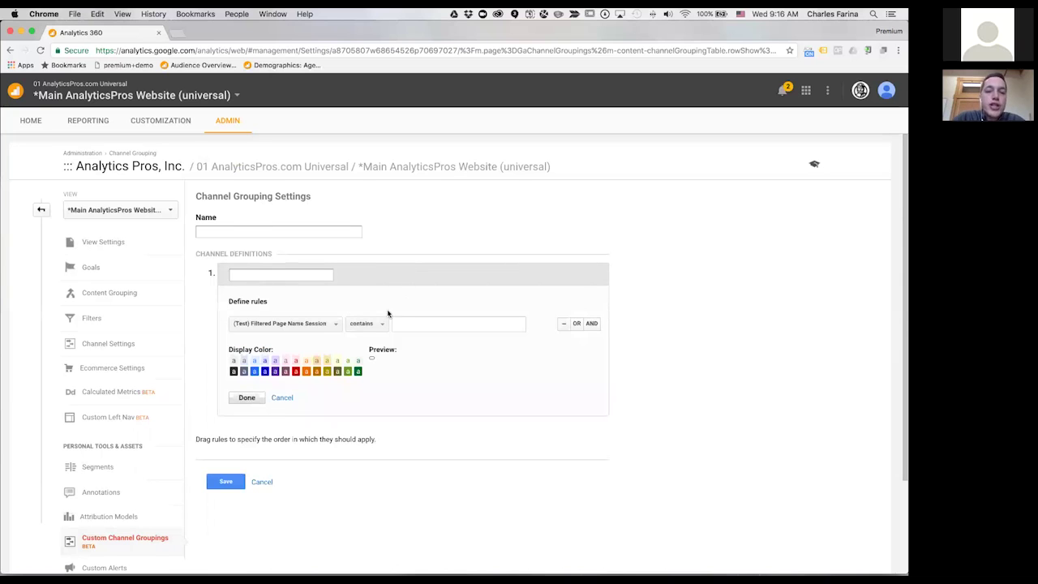
{"action": "left_click", "coordinate": [333, 325]}
{"action": "type", "text": "medi"}
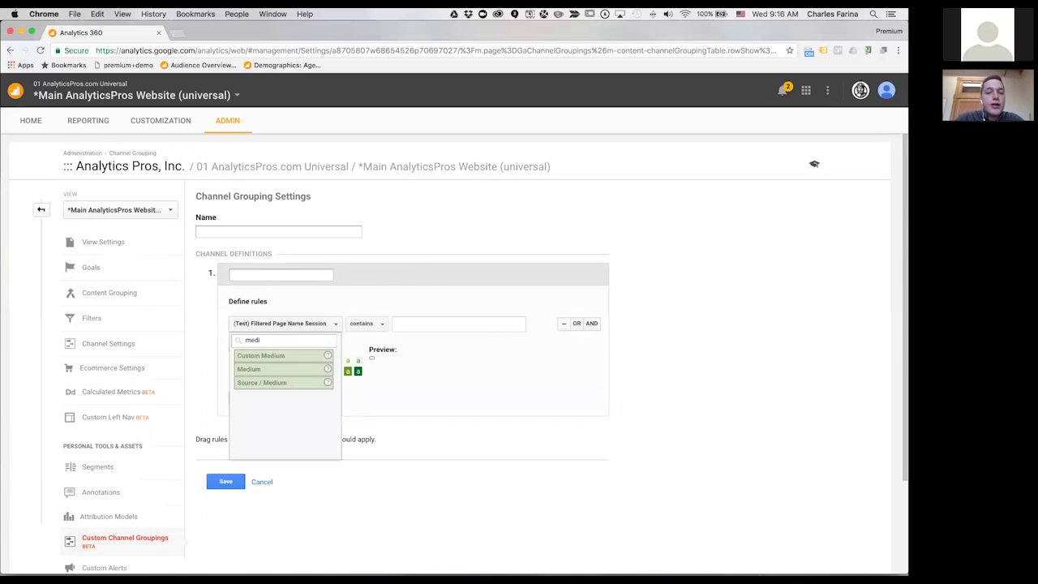
{"action": "key", "text": "Down"}
{"action": "key", "text": "Down"}
{"action": "key", "text": "Return"}
{"action": "left_click", "coordinate": [386, 323]}
{"action": "type", "text": "faceboo"}
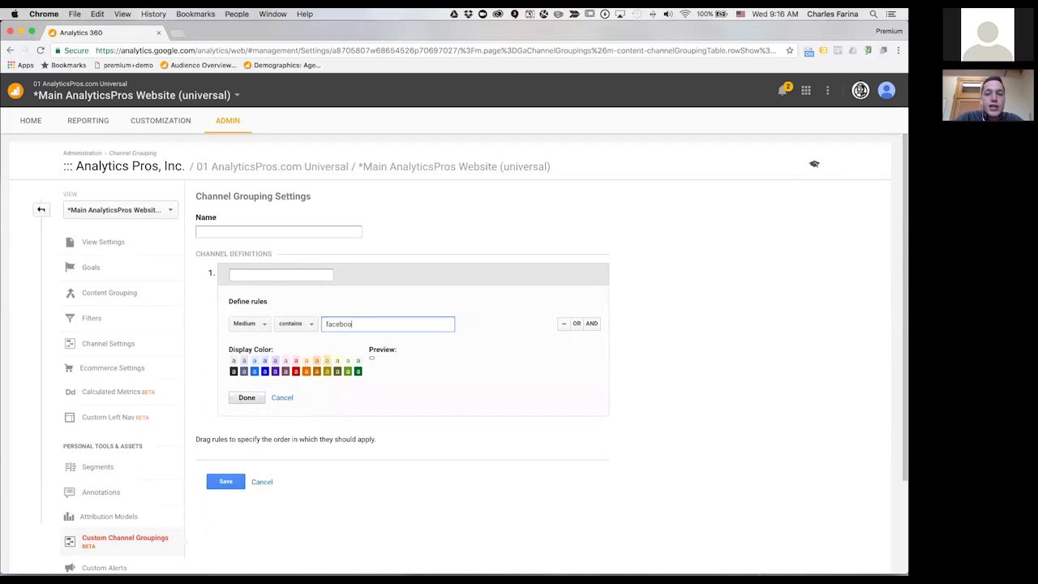
{"action": "type", "text": "k"}
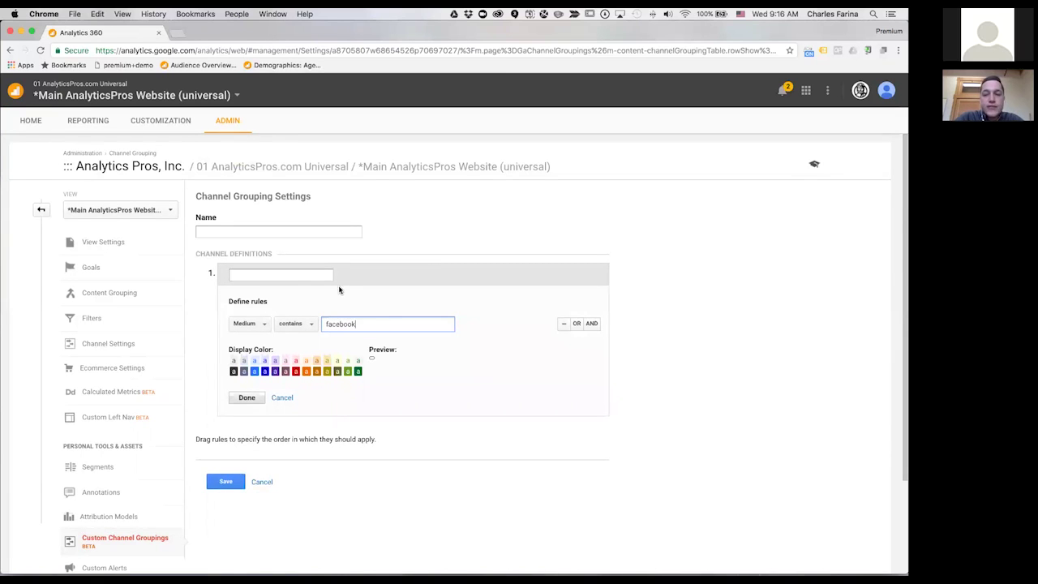
{"action": "left_click", "coordinate": [307, 276]}
{"action": "type", "text": "Social"}
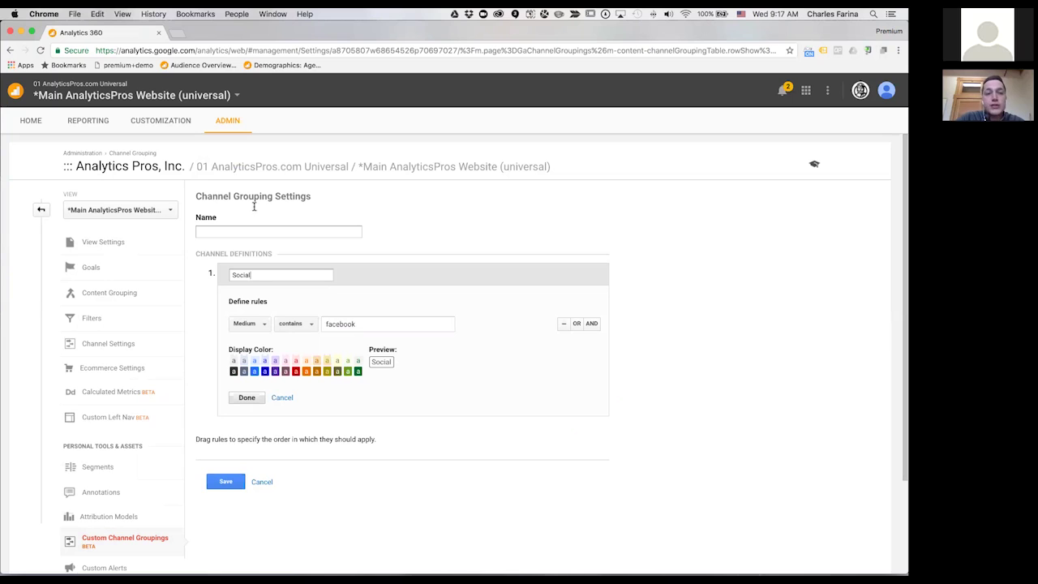
Discard the unsaved channel grouping and review the default channel groupings in the Channels report
{"action": "left_click", "coordinate": [101, 132]}
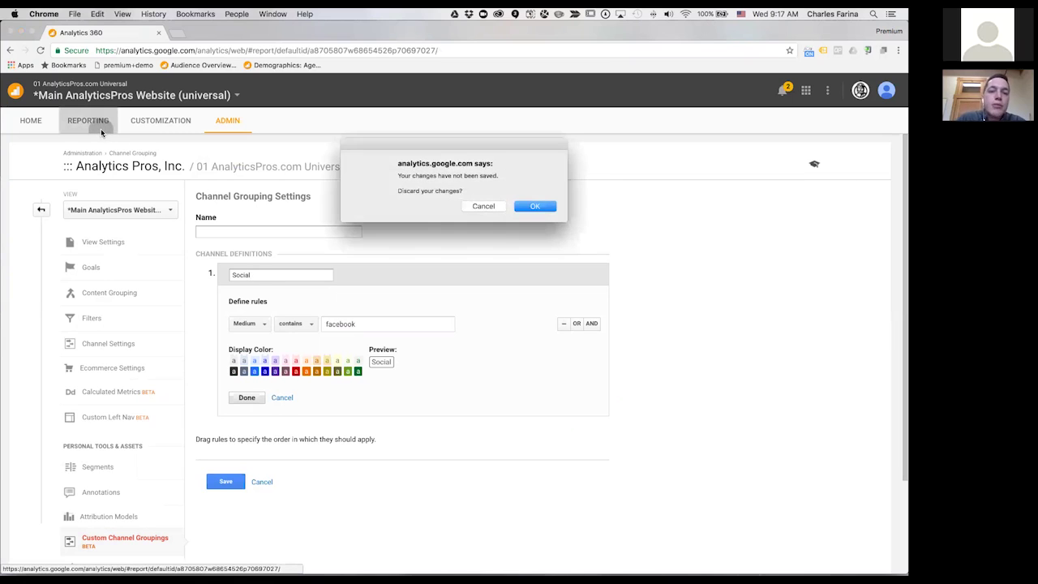
{"action": "left_click", "coordinate": [523, 207]}
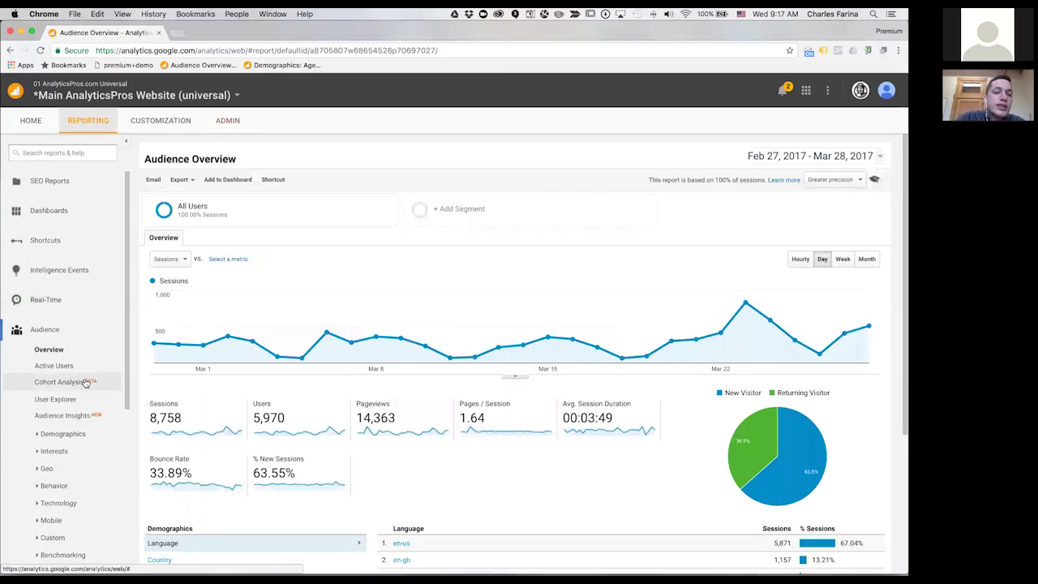
{"action": "scroll", "coordinate": [85, 386], "scroll_direction": "down", "scroll_amount": 5}
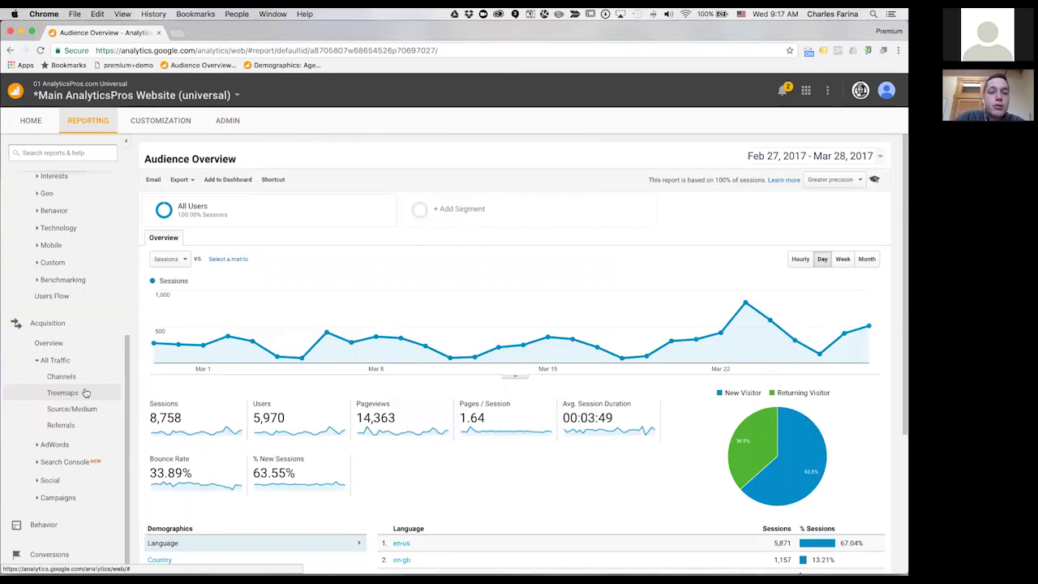
{"action": "left_click", "coordinate": [84, 378]}
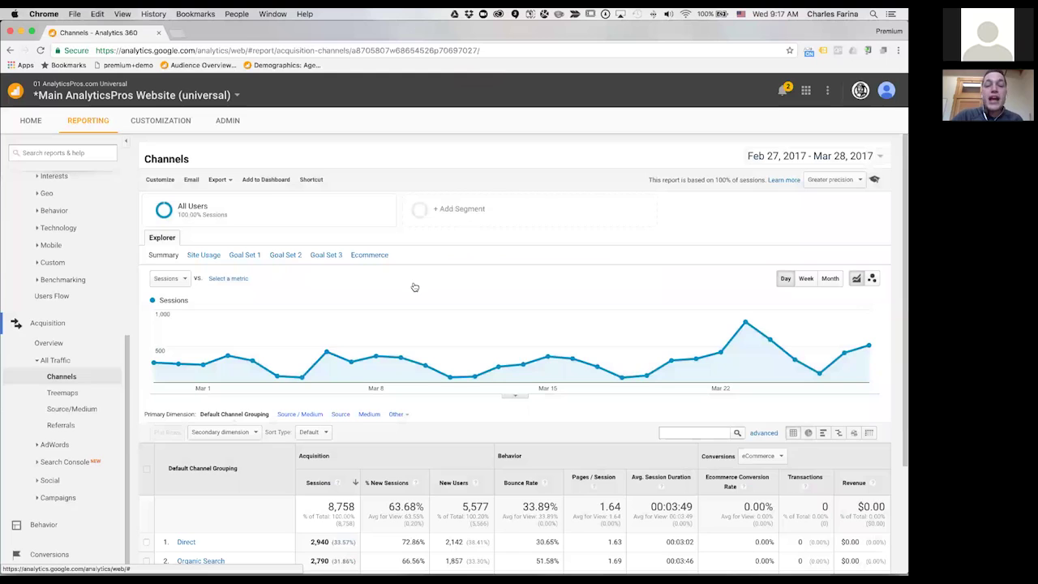
{"action": "scroll", "coordinate": [414, 287], "scroll_direction": "down", "scroll_amount": 2}
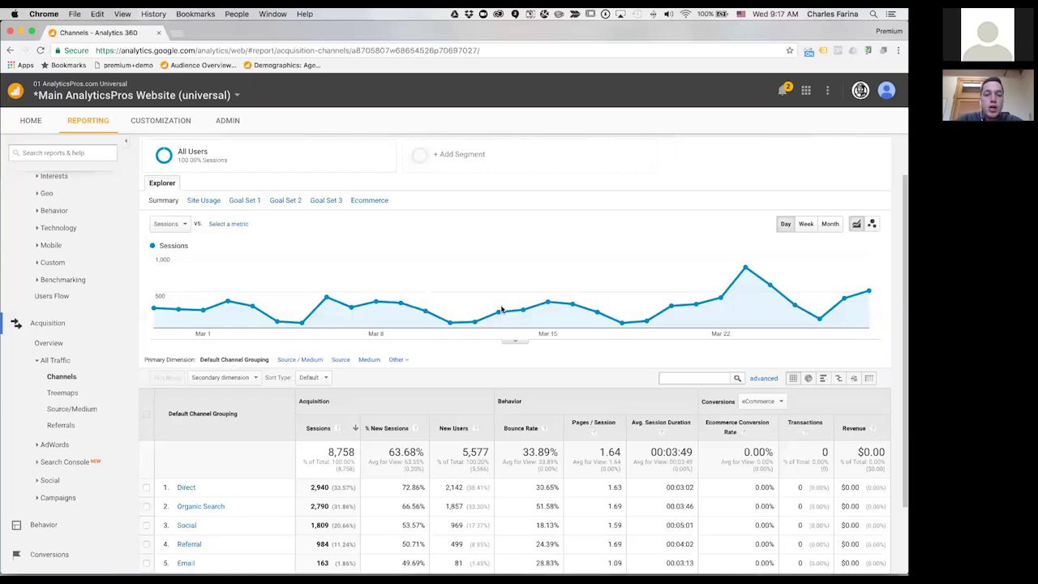
{"action": "scroll", "coordinate": [495, 308], "scroll_direction": "down", "scroll_amount": 1}
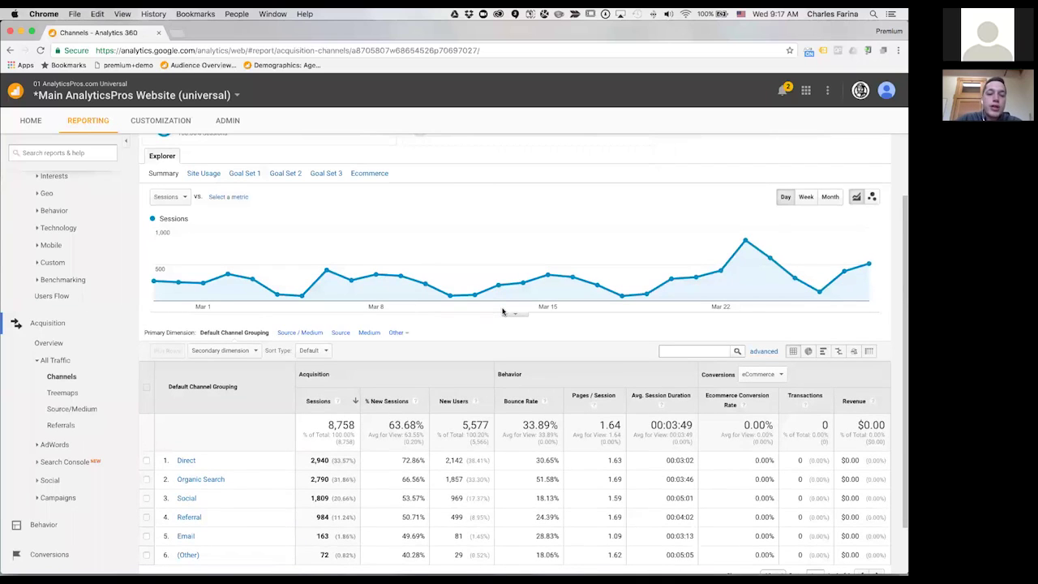
Open the Source/Medium report, then switch to the PowerPoint presentation and advance to the Multi-Channel Funnels slide
{"action": "left_click", "coordinate": [65, 411]}
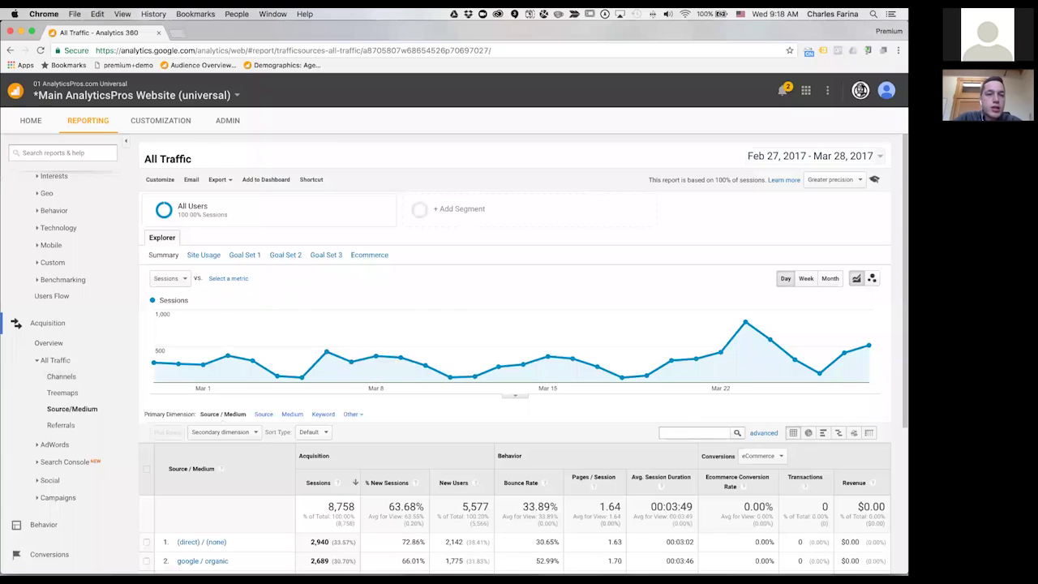
{"action": "mouse_move", "coordinate": [397, 566]}
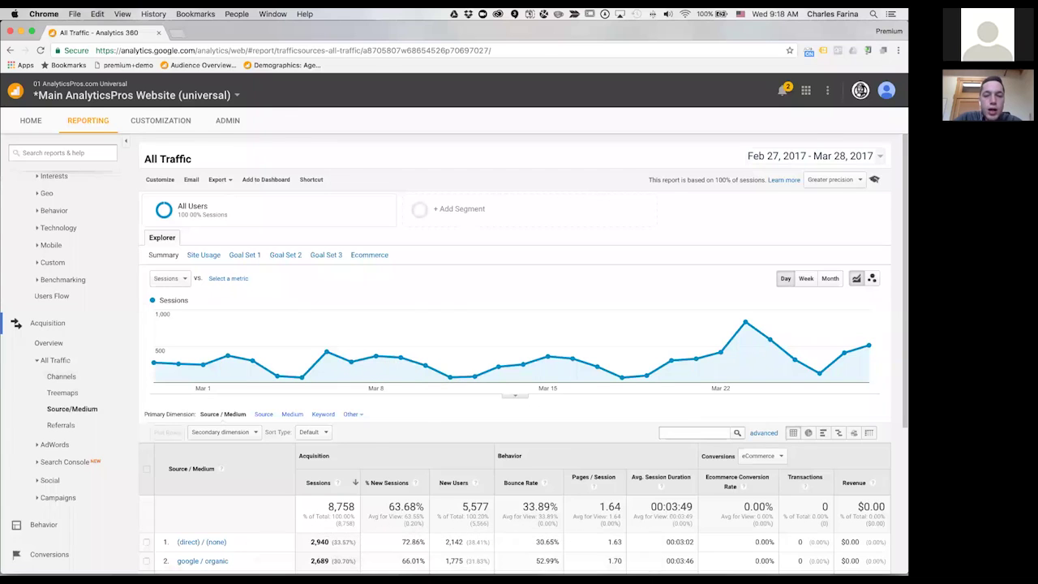
{"action": "key", "text": "ctrl+Up"}
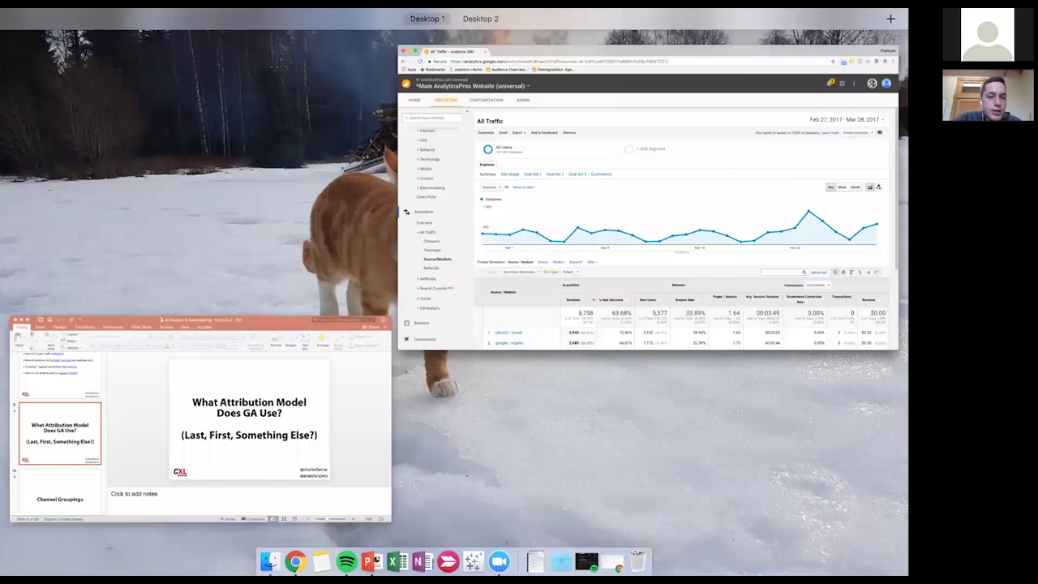
{"action": "left_click", "coordinate": [31, 333]}
{"action": "key", "text": "Down"}
{"action": "key", "text": "Down"}
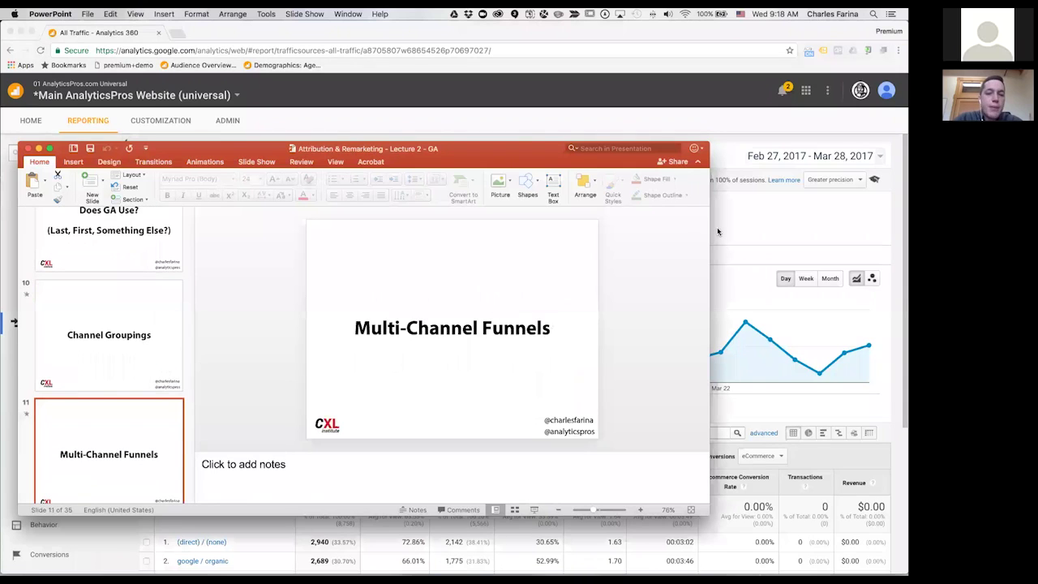
Return to Google Analytics in Chrome and expand the Multi-Channel Funnels reports under Conversions
{"action": "left_click", "coordinate": [742, 217]}
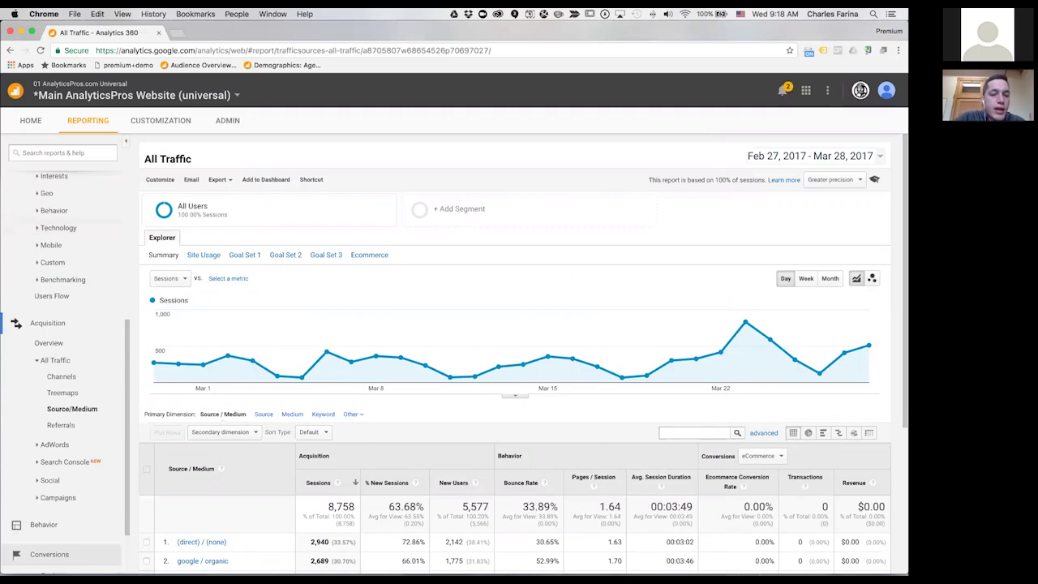
{"action": "scroll", "coordinate": [65, 448], "scroll_direction": "down", "scroll_amount": 2}
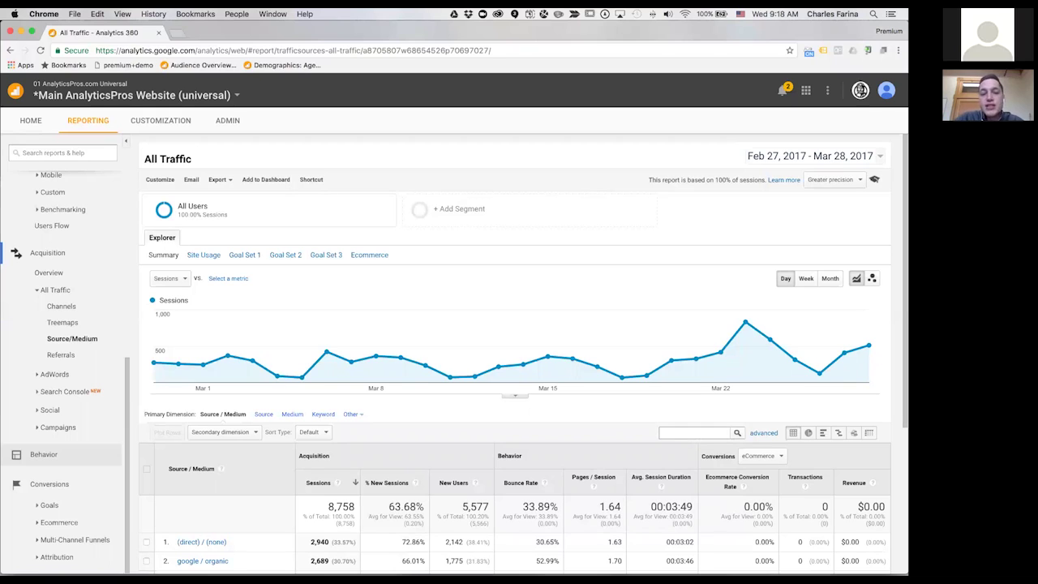
{"action": "left_click", "coordinate": [74, 539]}
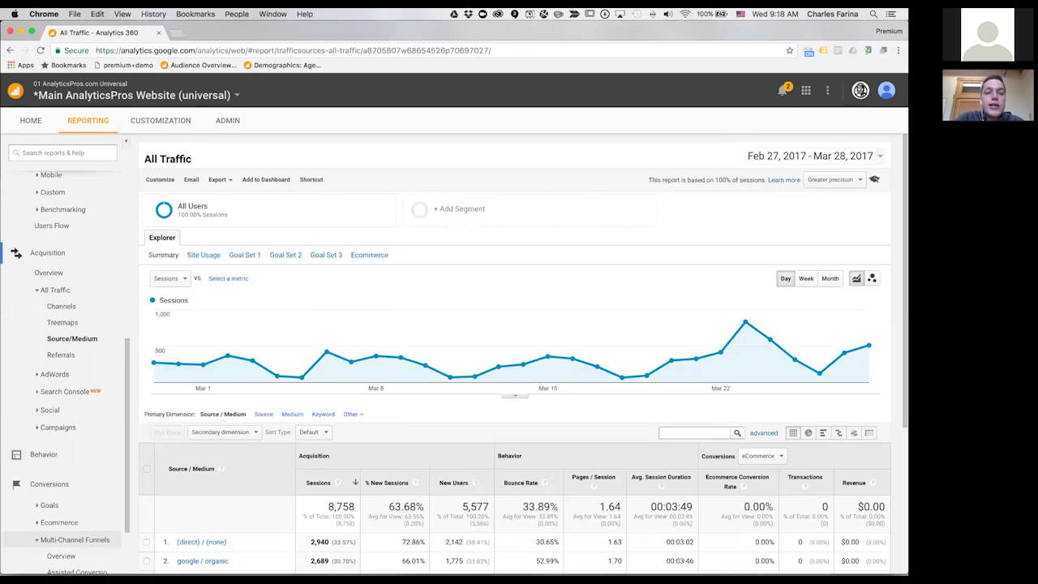
{"action": "scroll", "coordinate": [79, 373], "scroll_direction": "down", "scroll_amount": 2}
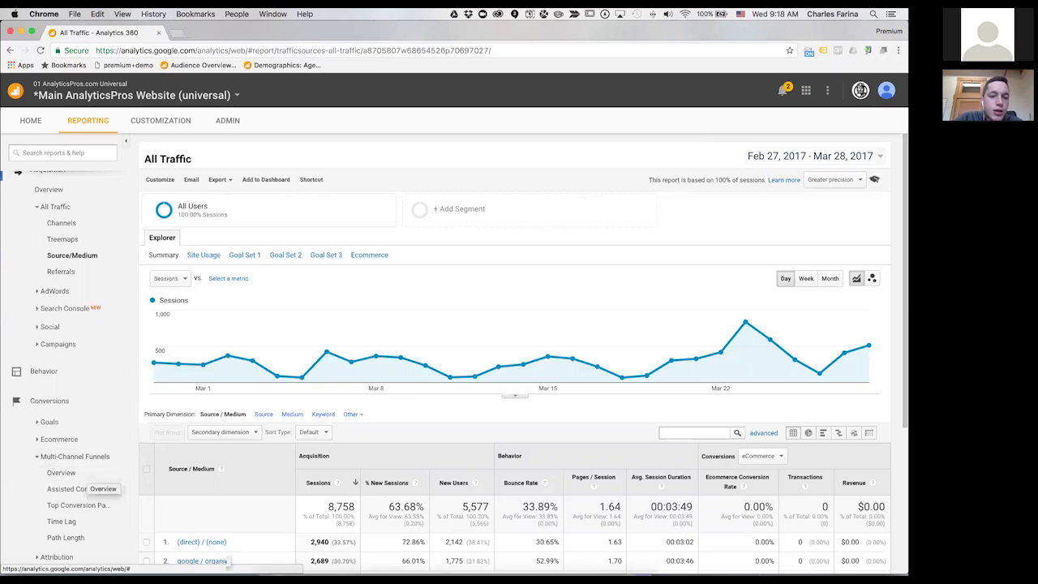
Switch to the PowerPoint presentation and present the Attribution Questions slide
{"action": "key", "text": "ctrl+Up"}
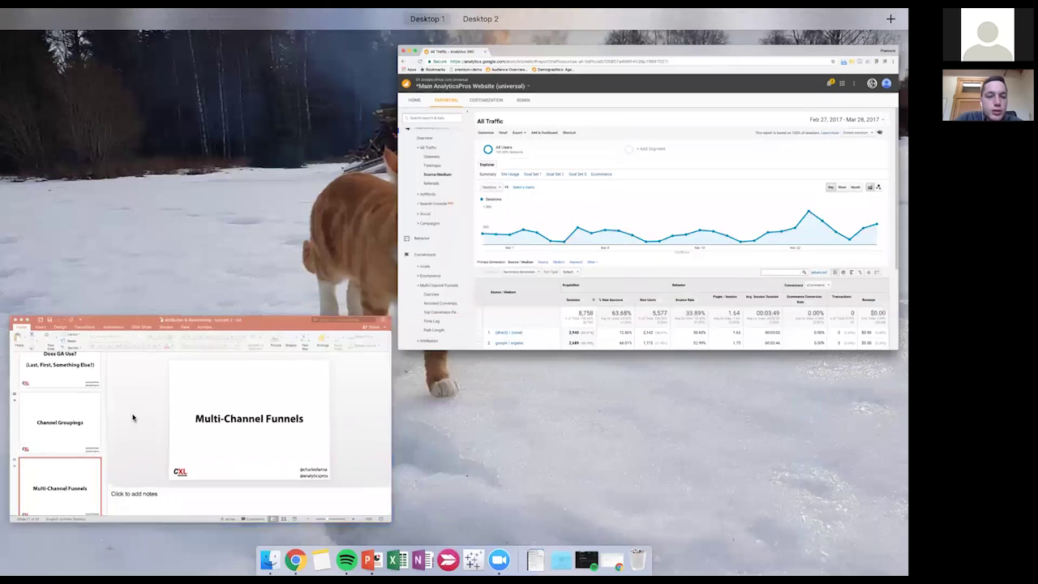
{"action": "left_click", "coordinate": [132, 417]}
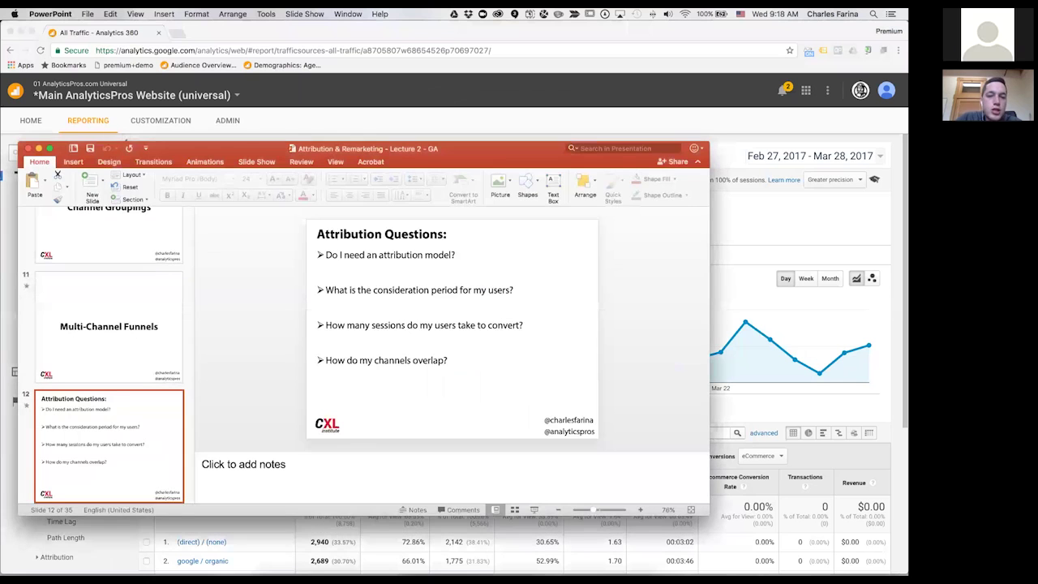
{"action": "left_click", "coordinate": [534, 509]}
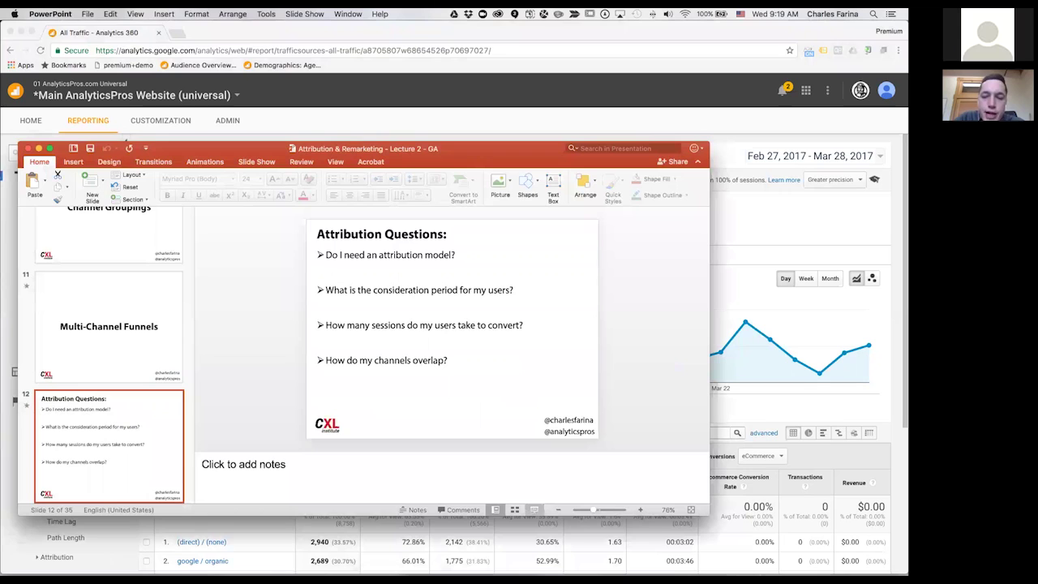
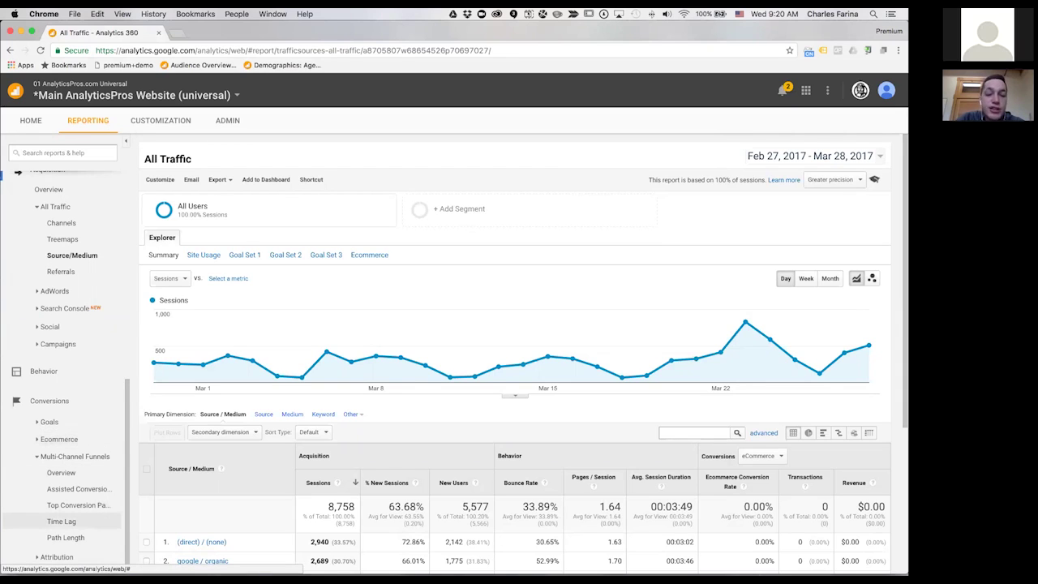
Open the Time Lag report in Google Analytics and examine its date range and the goals available as conversions
{"action": "left_click", "coordinate": [61, 521]}
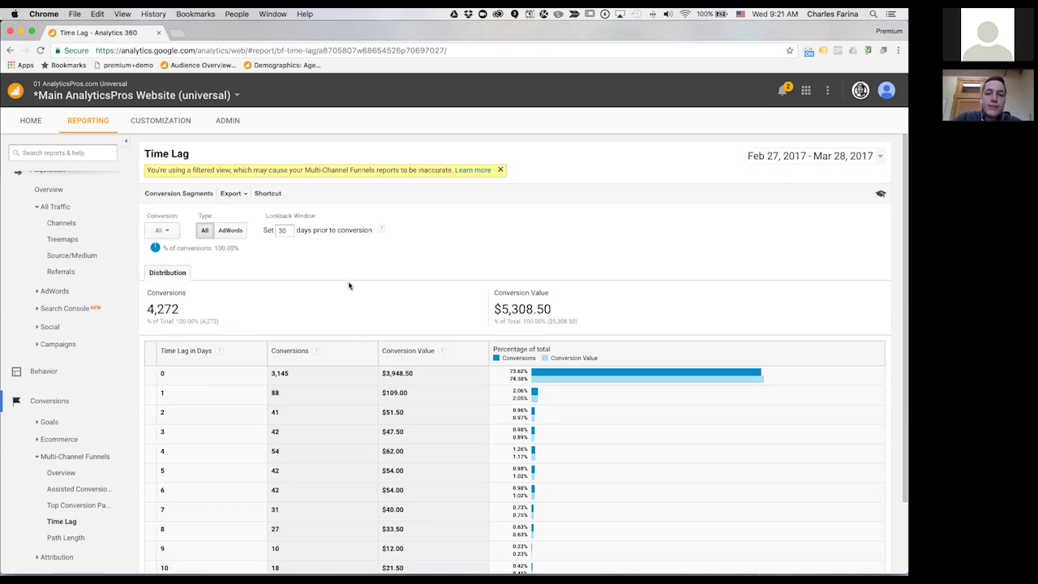
{"action": "left_click", "coordinate": [768, 158]}
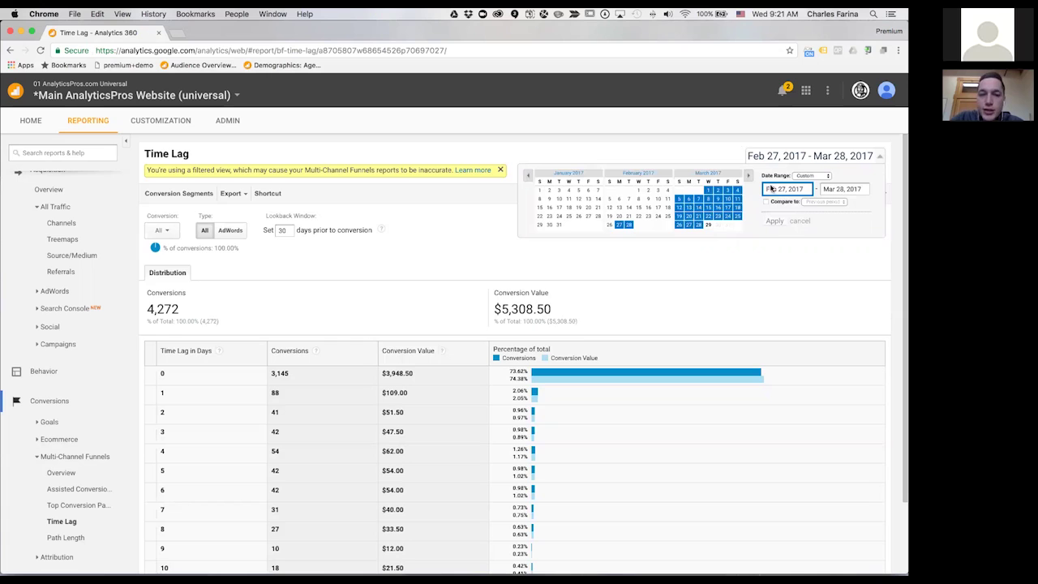
{"action": "left_click", "coordinate": [697, 150]}
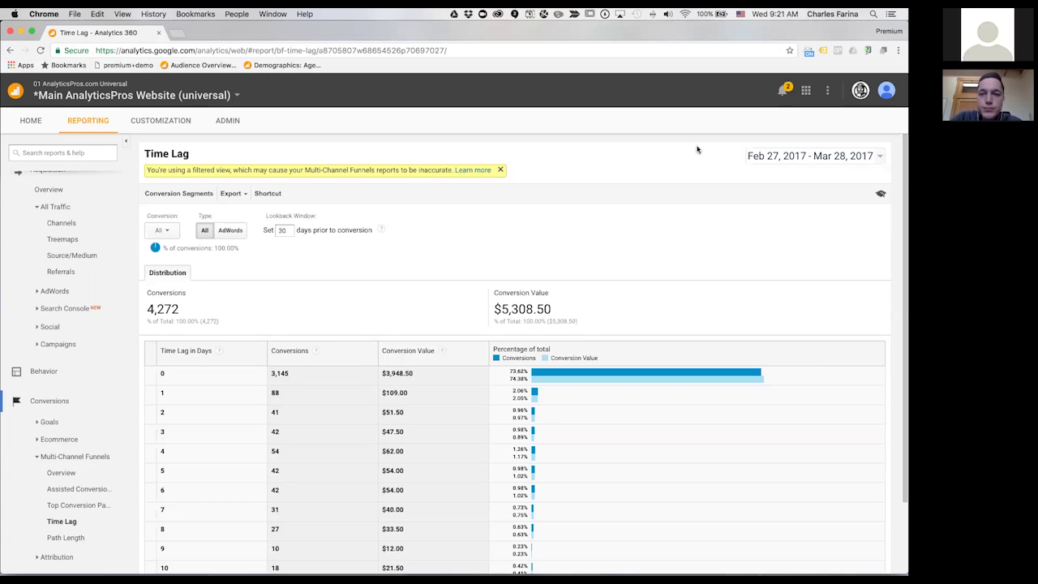
{"action": "left_click", "coordinate": [158, 231]}
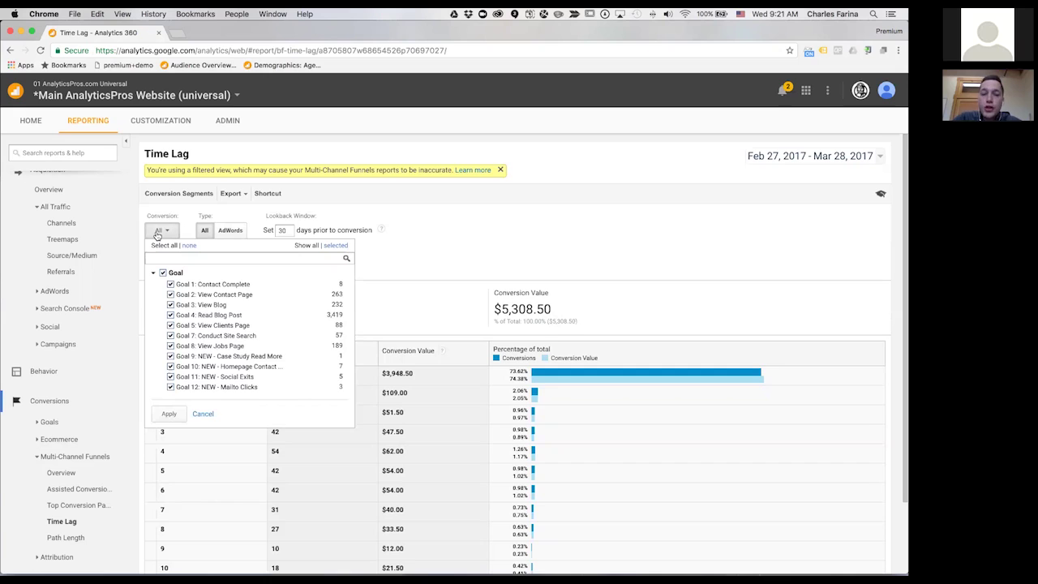
{"action": "scroll", "coordinate": [625, 199], "scroll_direction": "down", "scroll_amount": 1}
{"action": "scroll", "coordinate": [626, 210], "scroll_direction": "up", "scroll_amount": 1}
{"action": "left_click", "coordinate": [702, 181]}
Switch to the Google Holdings organization and open the list of conversions for its Time Lag report
{"action": "left_click", "coordinate": [860, 90]}
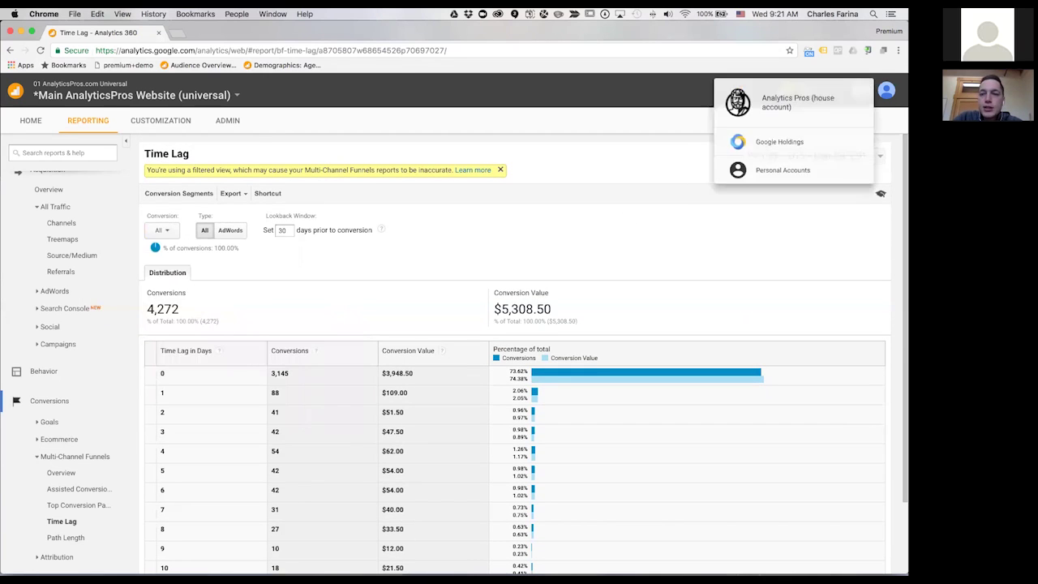
{"action": "left_click", "coordinate": [769, 145]}
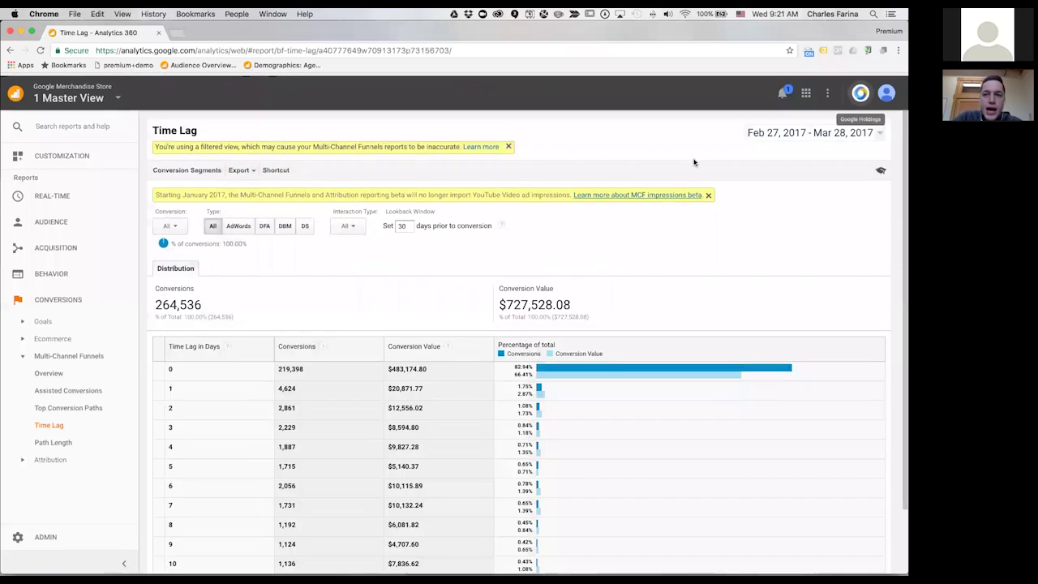
{"action": "left_click", "coordinate": [170, 226]}
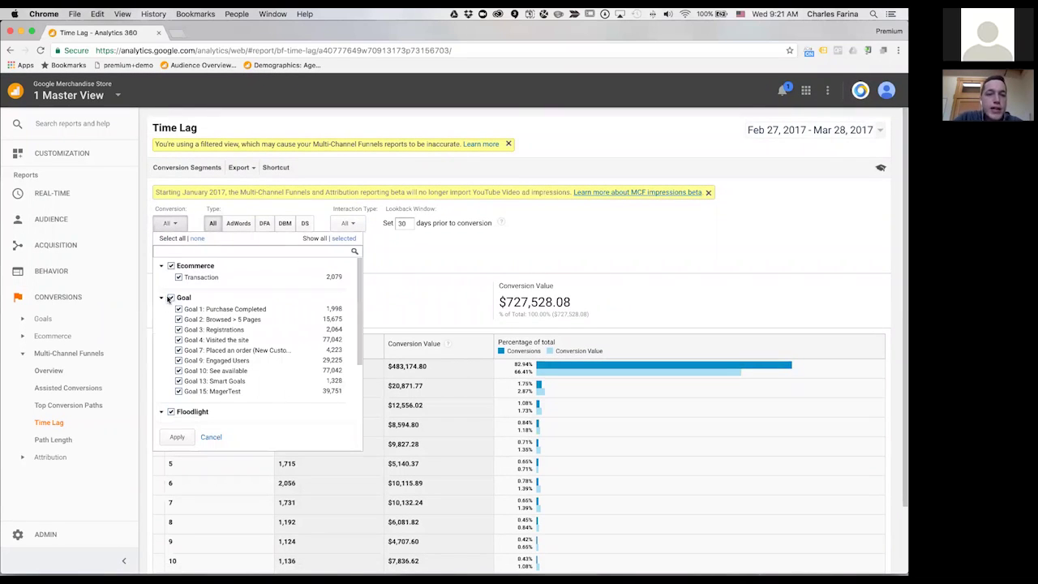
Limit the Time Lag report to Ecommerce transactions by excluding all Goal and Floodlight conversions
{"action": "left_click", "coordinate": [162, 298]}
{"action": "left_click", "coordinate": [164, 318]}
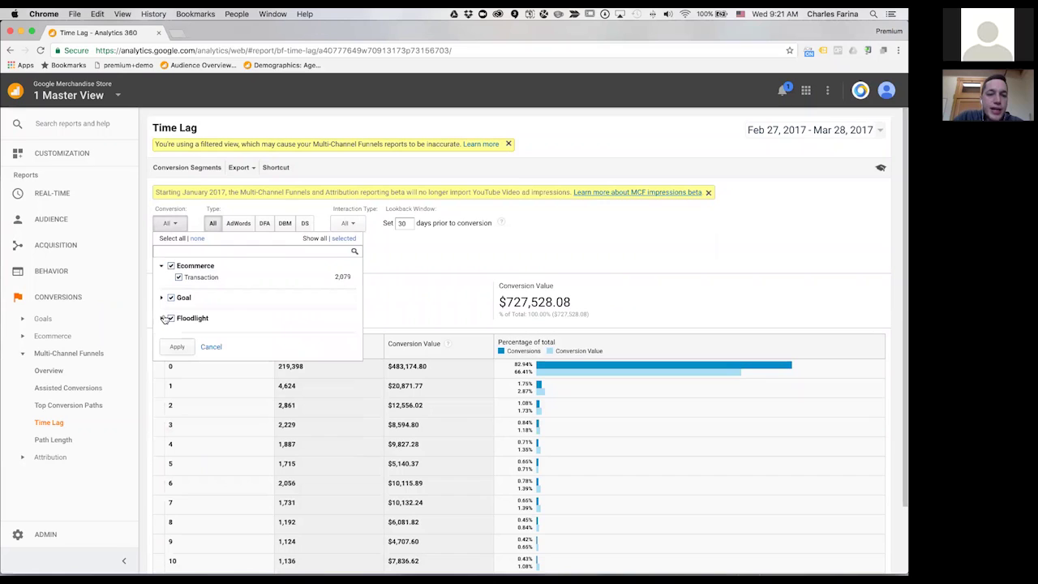
{"action": "left_click", "coordinate": [162, 265]}
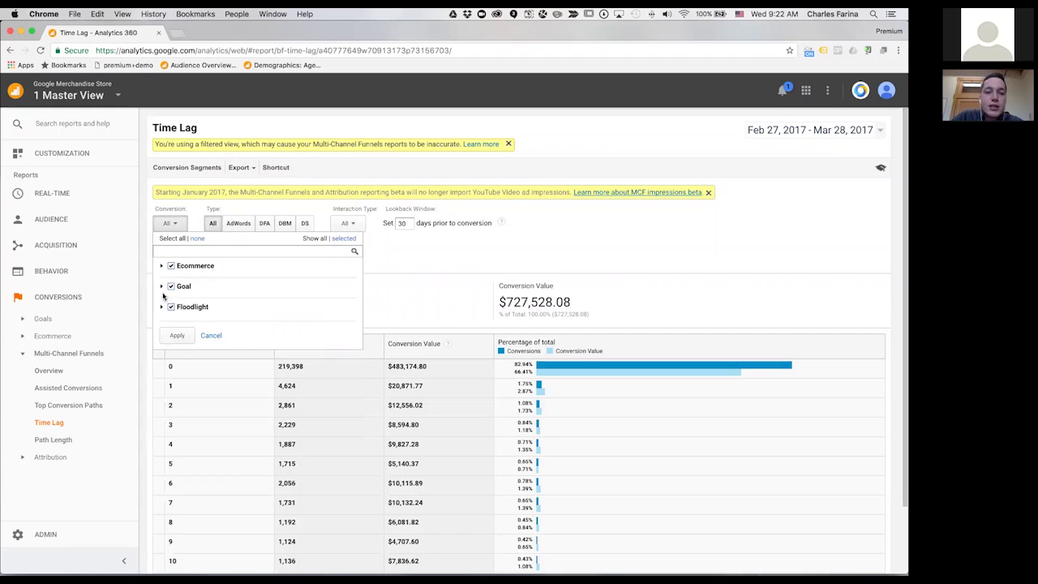
{"action": "left_click", "coordinate": [161, 286]}
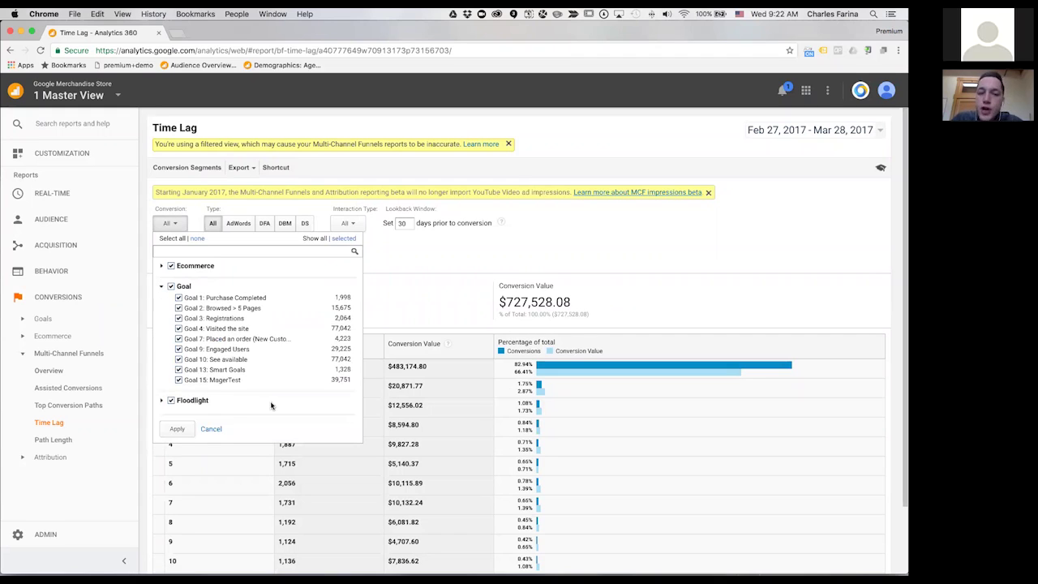
{"action": "left_click", "coordinate": [162, 267]}
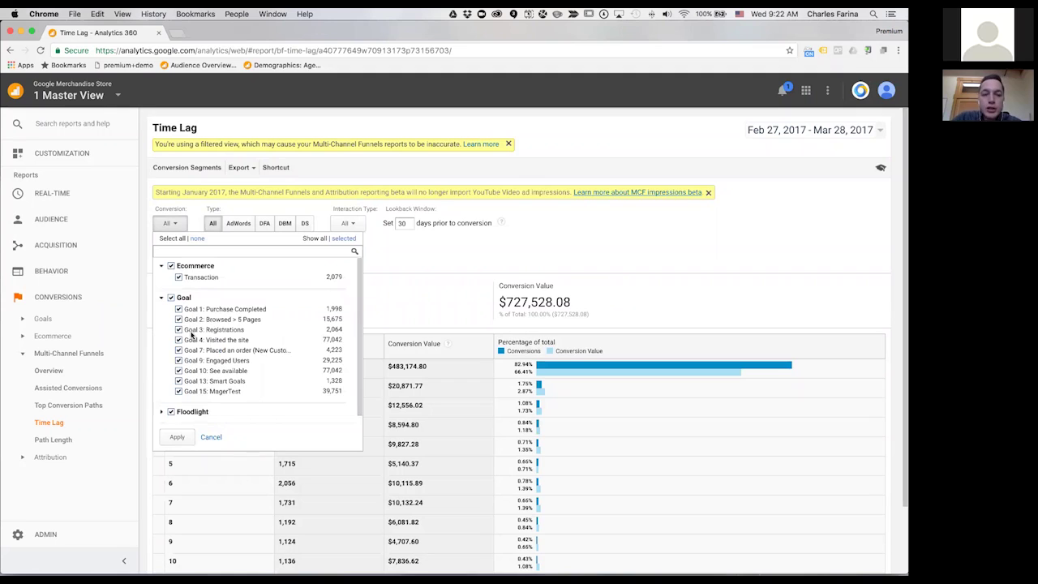
{"action": "left_click", "coordinate": [171, 412]}
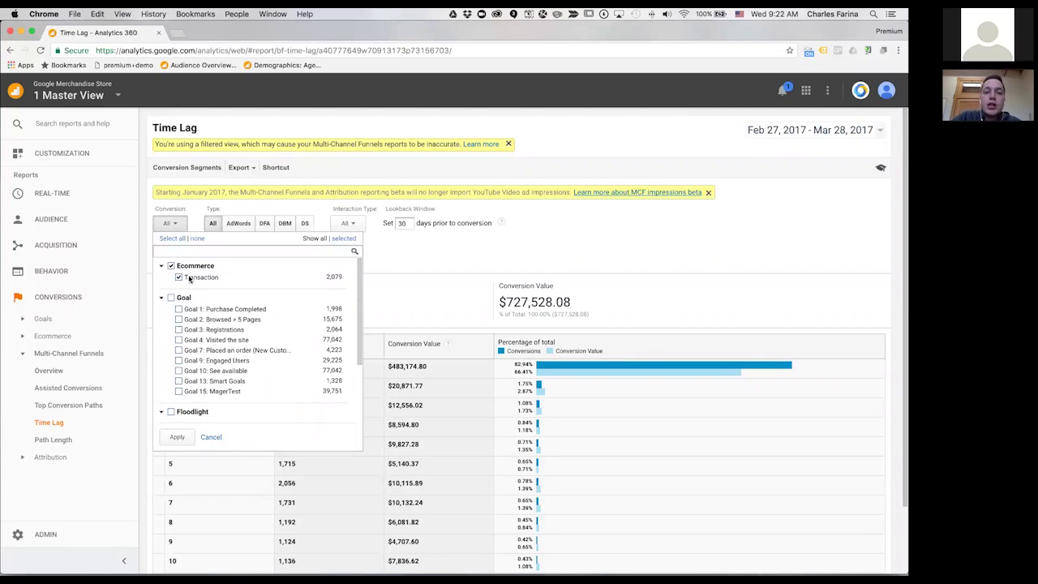
{"action": "left_click", "coordinate": [177, 436]}
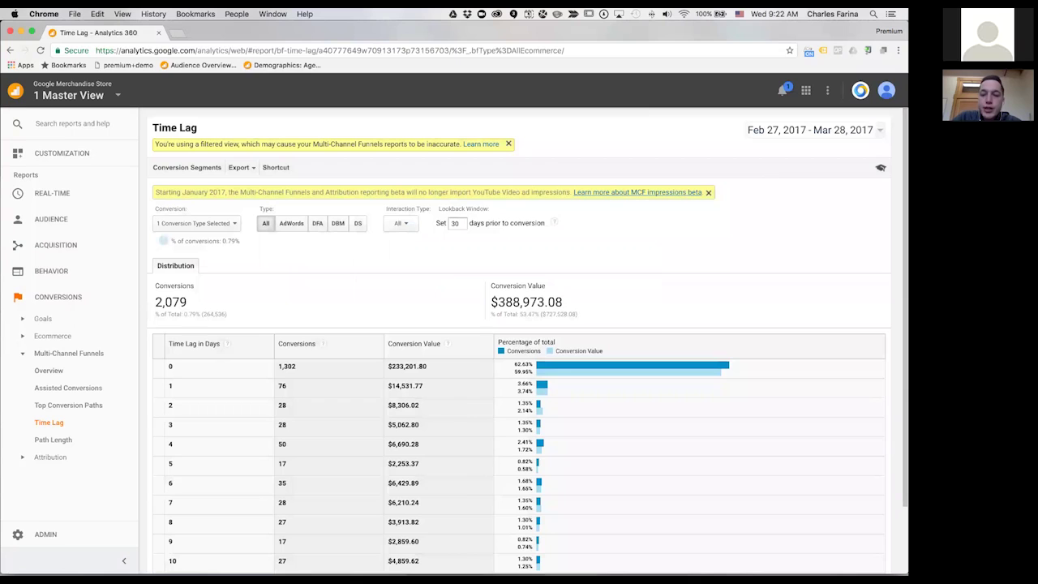
Examine the Time Lag report's date range calendar and its lookback window setting
{"action": "left_click", "coordinate": [811, 129]}
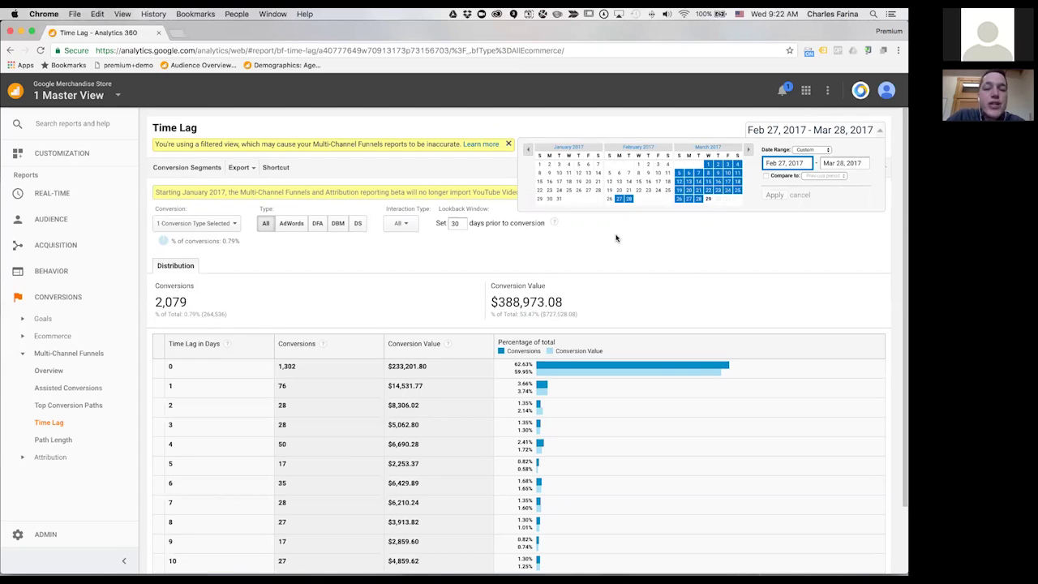
{"action": "left_click", "coordinate": [691, 241]}
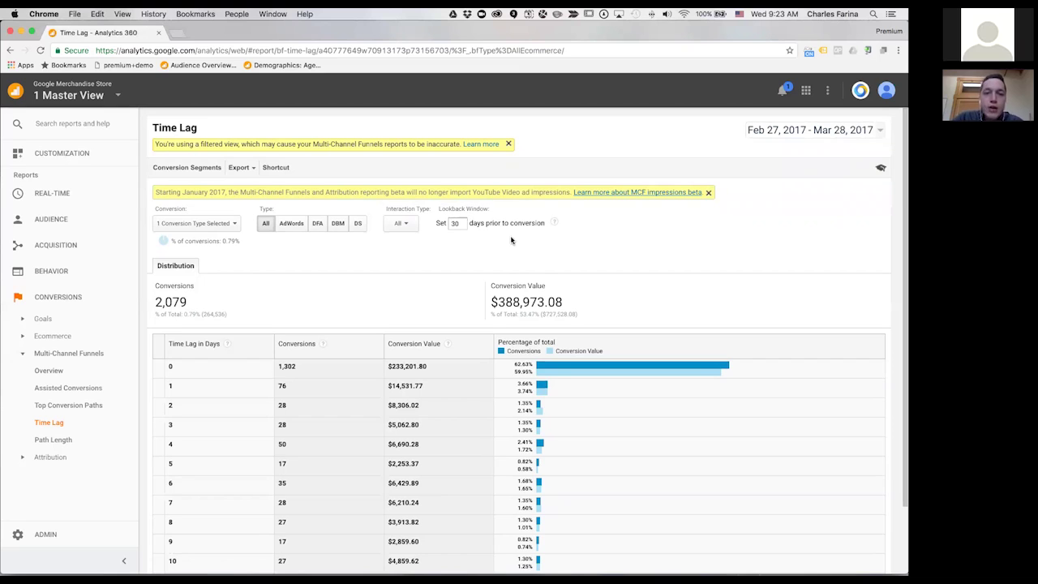
{"action": "double_click", "coordinate": [465, 223]}
{"action": "left_click", "coordinate": [455, 223]}
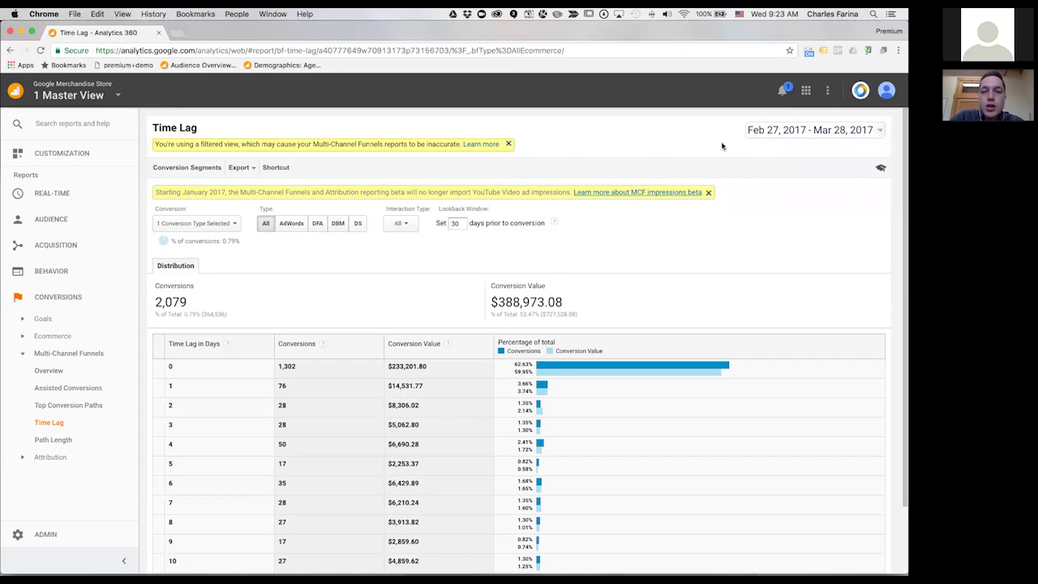
{"action": "left_click", "coordinate": [811, 129]}
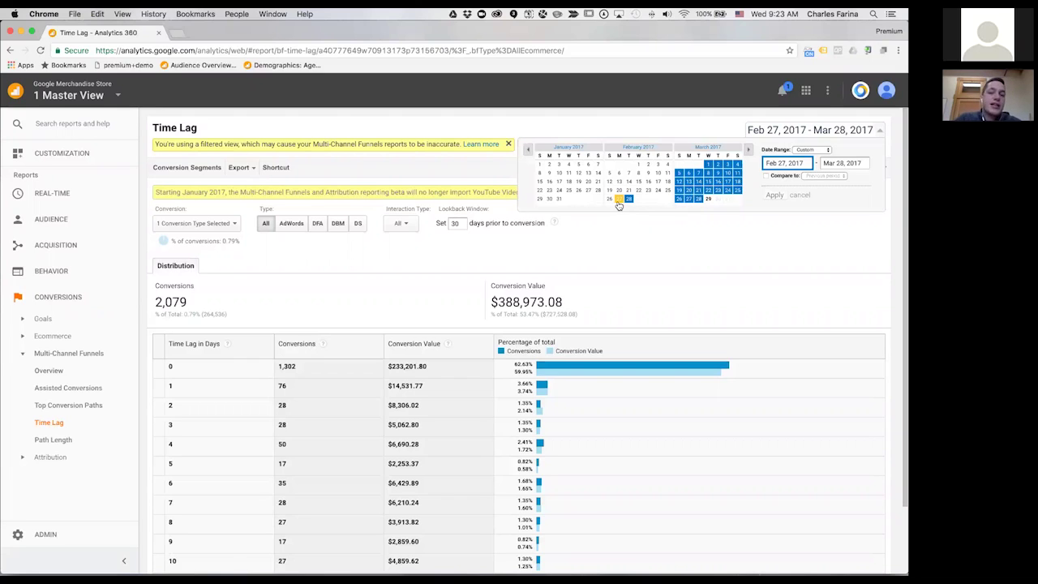
{"action": "left_click", "coordinate": [469, 270]}
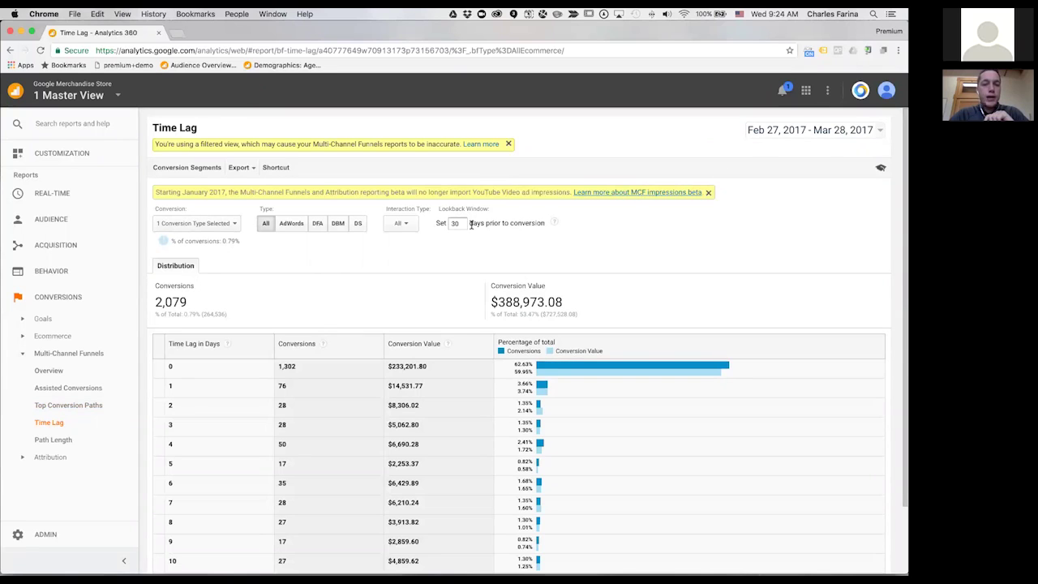
Examine the Time Lag distribution table, highlighting the share of conversions that happen on day 0
{"action": "scroll", "coordinate": [472, 225], "scroll_direction": "down", "scroll_amount": 2}
{"action": "scroll", "coordinate": [472, 225], "scroll_direction": "up", "scroll_amount": 2}
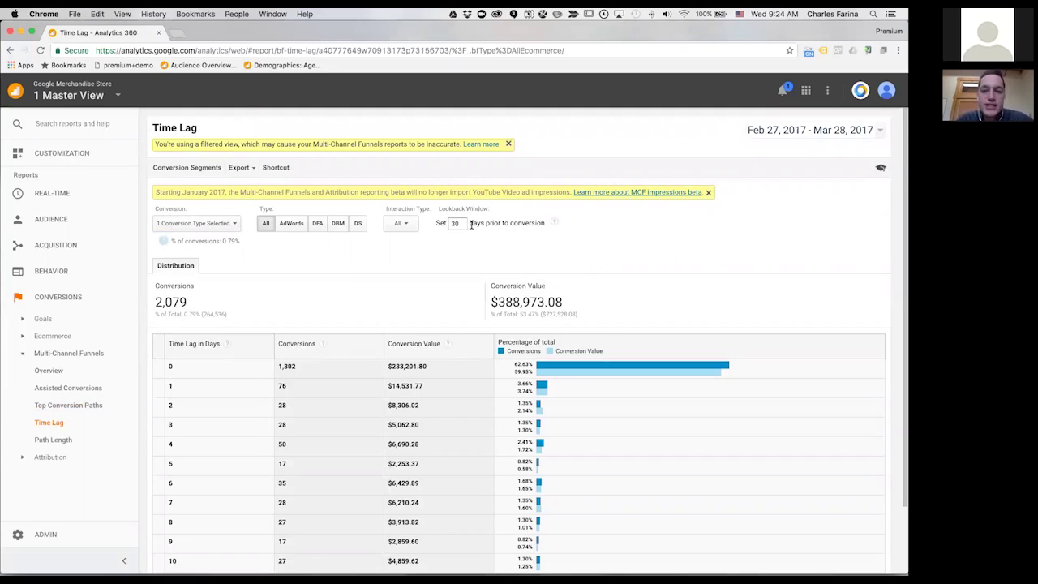
{"action": "scroll", "coordinate": [471, 225], "scroll_direction": "down", "scroll_amount": 2}
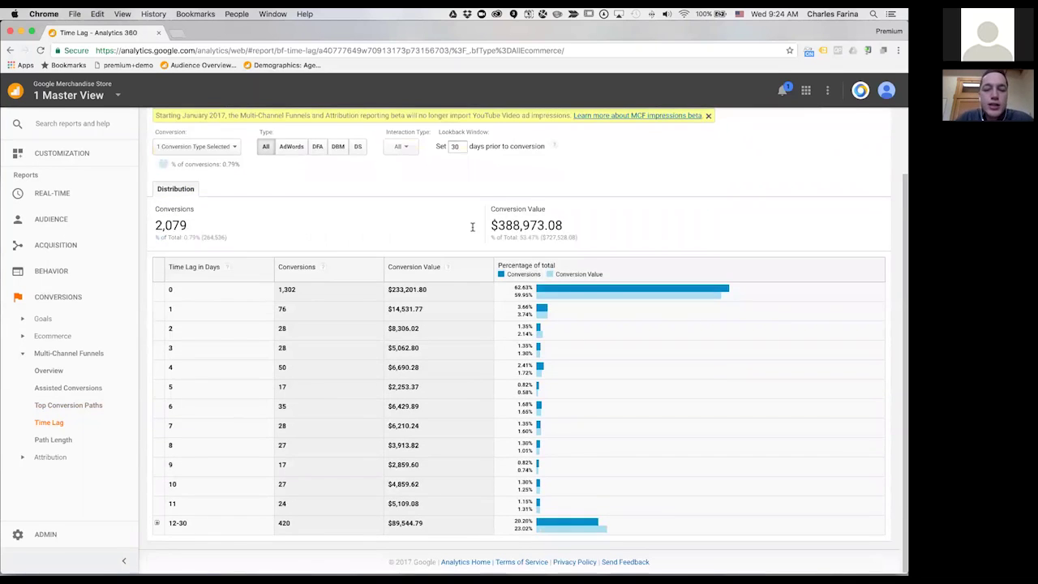
{"action": "left_click_drag", "start_coordinate": [514, 287], "coordinate": [531, 287]}
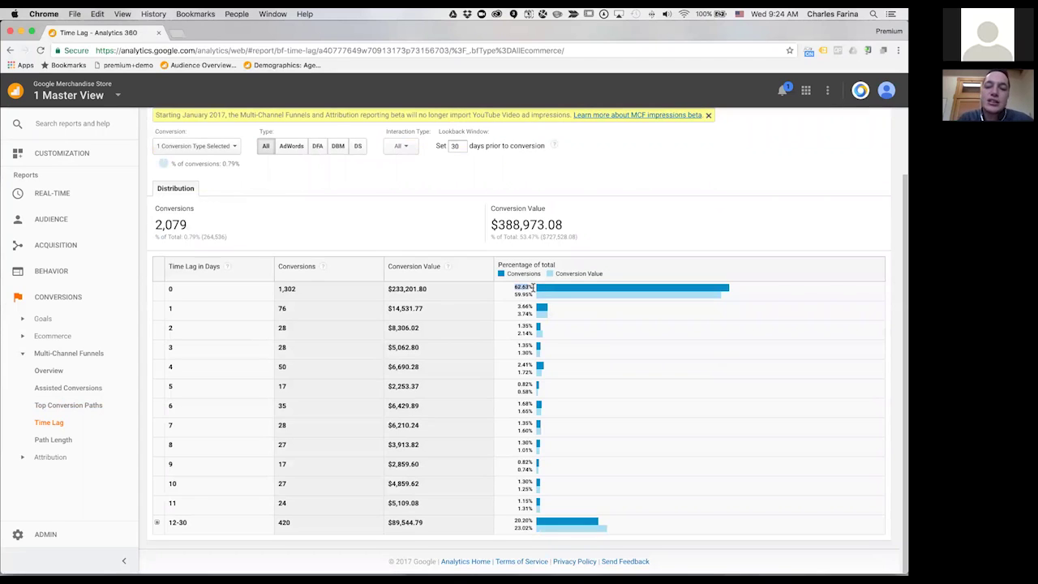
{"action": "left_click", "coordinate": [520, 294]}
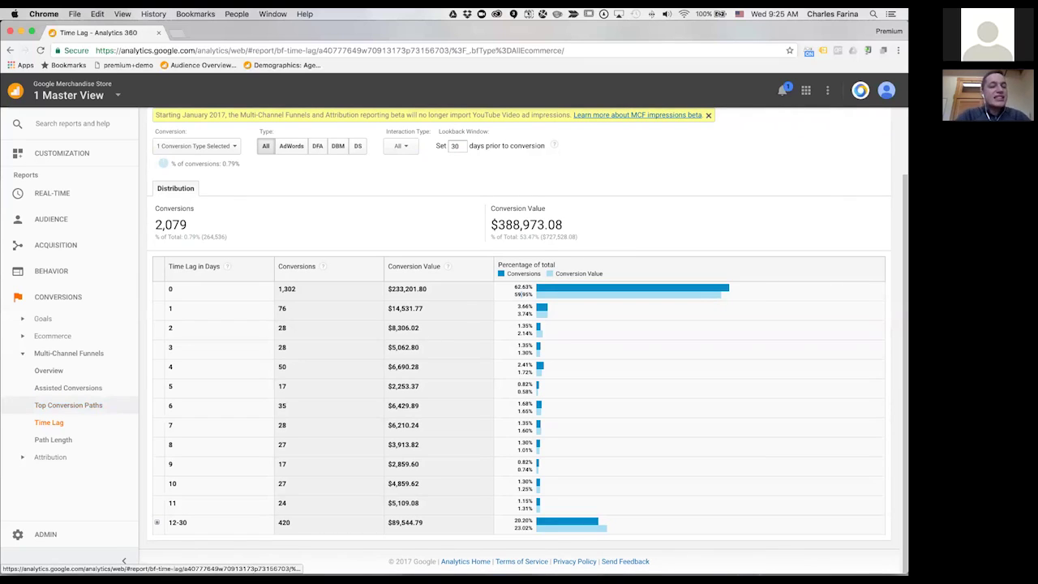
Open the Path Length report and examine the total conversion value and the share of conversions with one interaction
{"action": "left_click", "coordinate": [53, 439]}
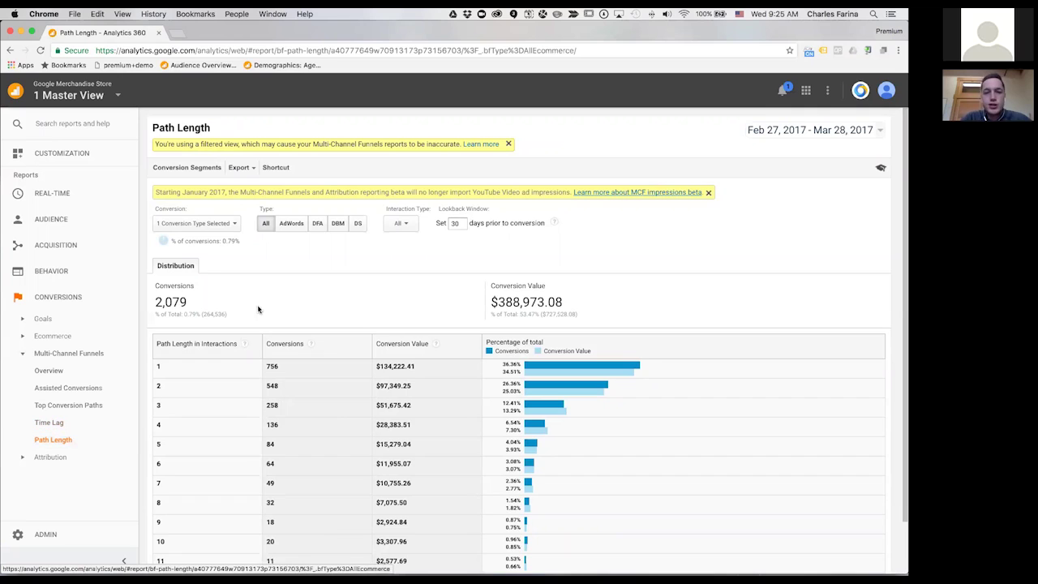
{"action": "scroll", "coordinate": [261, 306], "scroll_direction": "down", "scroll_amount": 1}
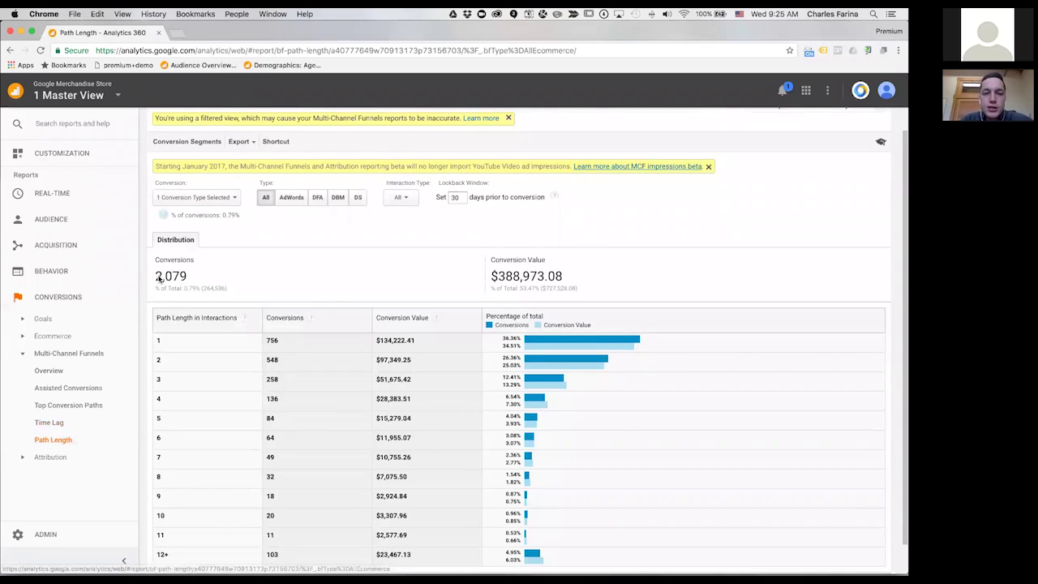
{"action": "triple_click", "coordinate": [546, 279]}
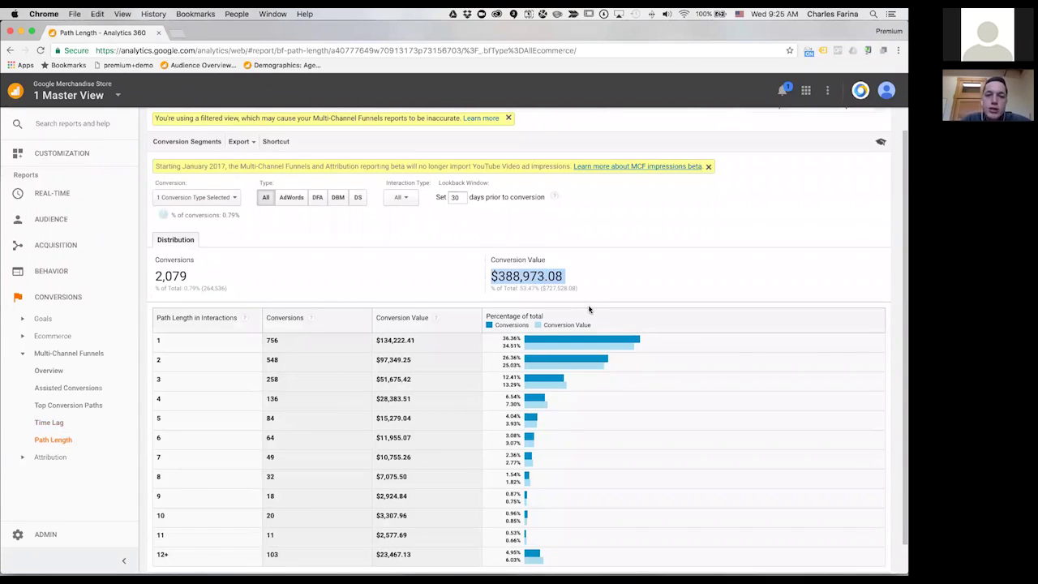
{"action": "scroll", "coordinate": [589, 310], "scroll_direction": "down", "scroll_amount": 1}
{"action": "triple_click", "coordinate": [511, 319]}
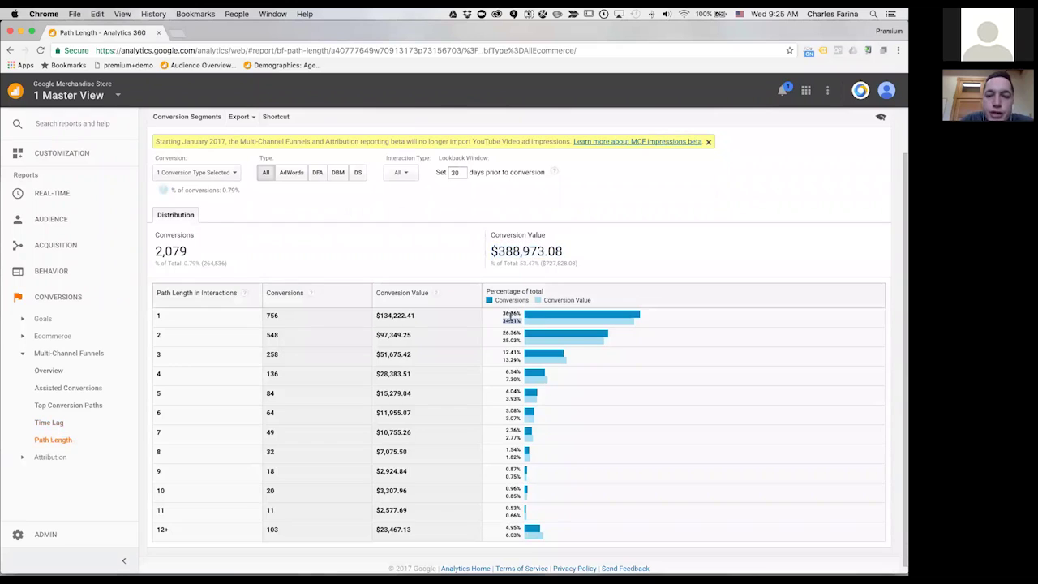
{"action": "triple_click", "coordinate": [507, 313]}
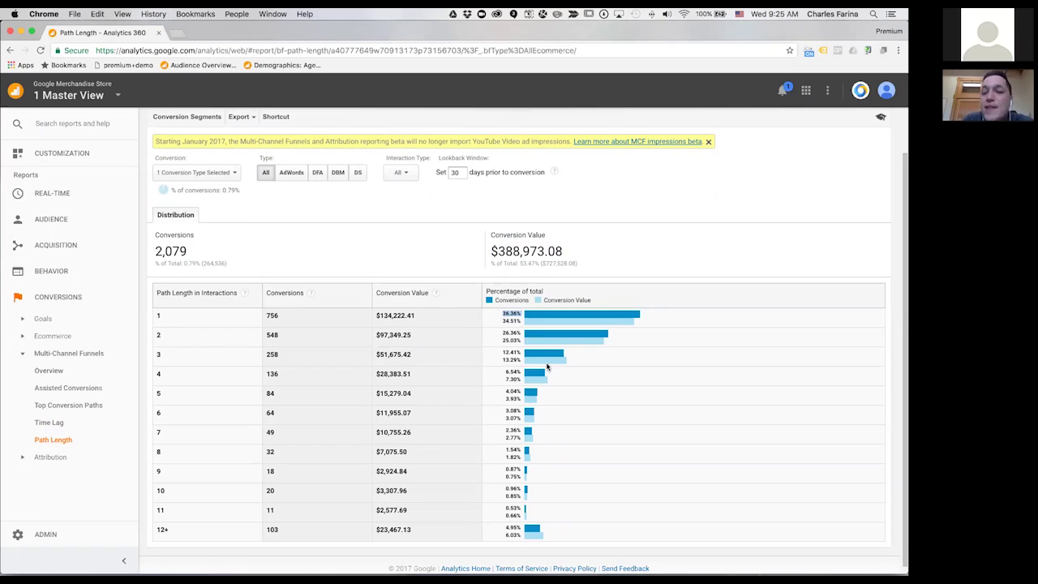
{"action": "scroll", "coordinate": [547, 366], "scroll_direction": "down", "scroll_amount": 1}
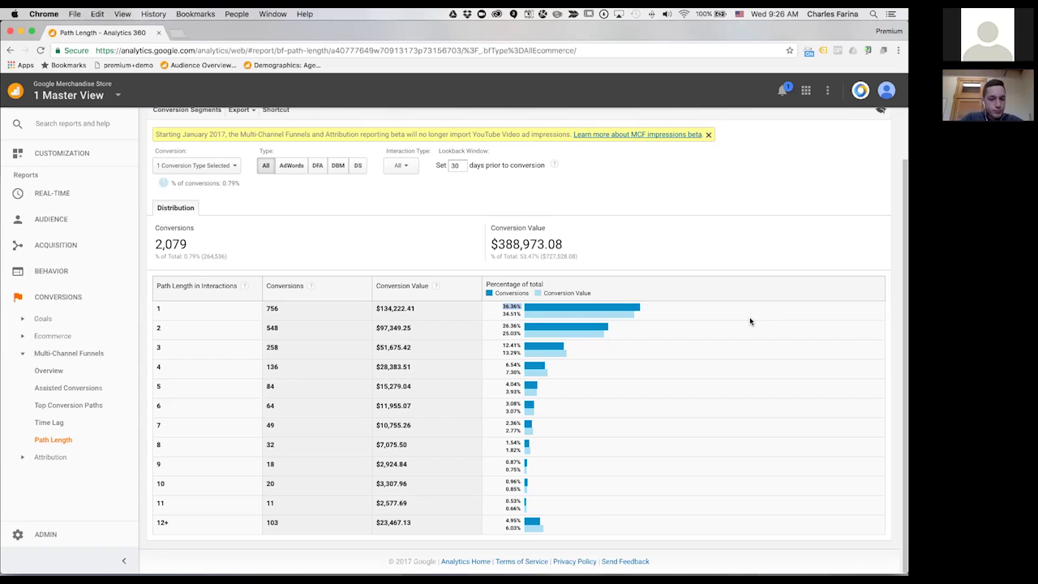
Open the Top Conversion Paths report and review its conversion and interaction type options
{"action": "left_click", "coordinate": [102, 404]}
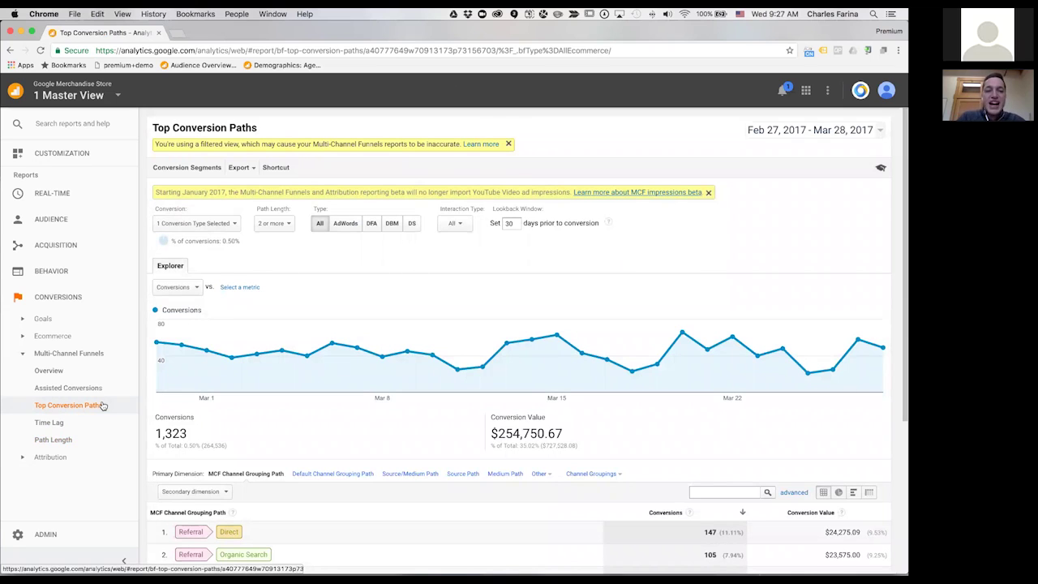
{"action": "left_click", "coordinate": [184, 228]}
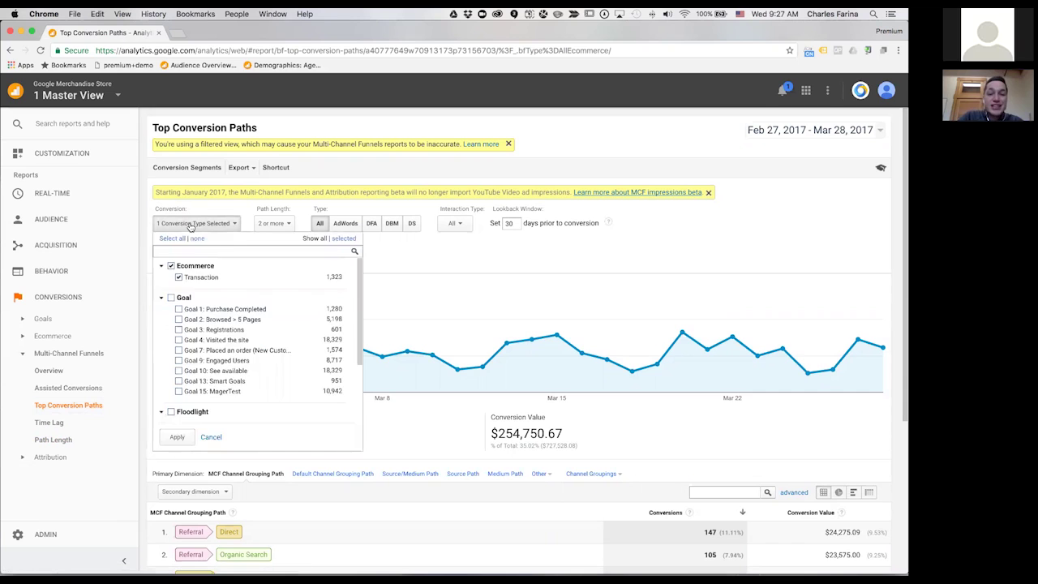
{"action": "left_click", "coordinate": [407, 275]}
{"action": "left_click", "coordinate": [451, 223]}
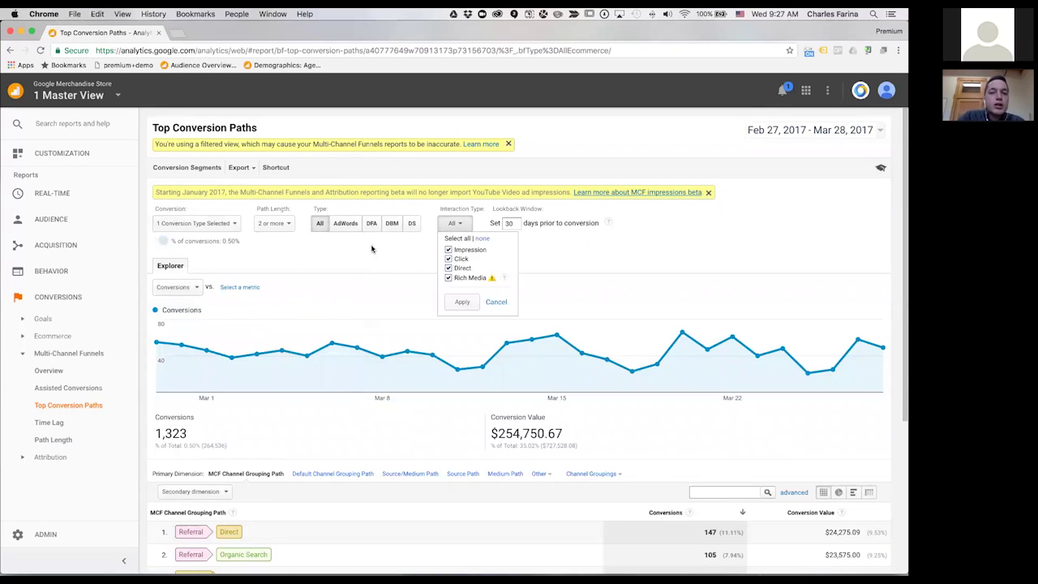
{"action": "left_click", "coordinate": [352, 248]}
Set the path length to All and filter the MCF channel grouping paths by "paid" to check their conversion totals
{"action": "left_click", "coordinate": [275, 223]}
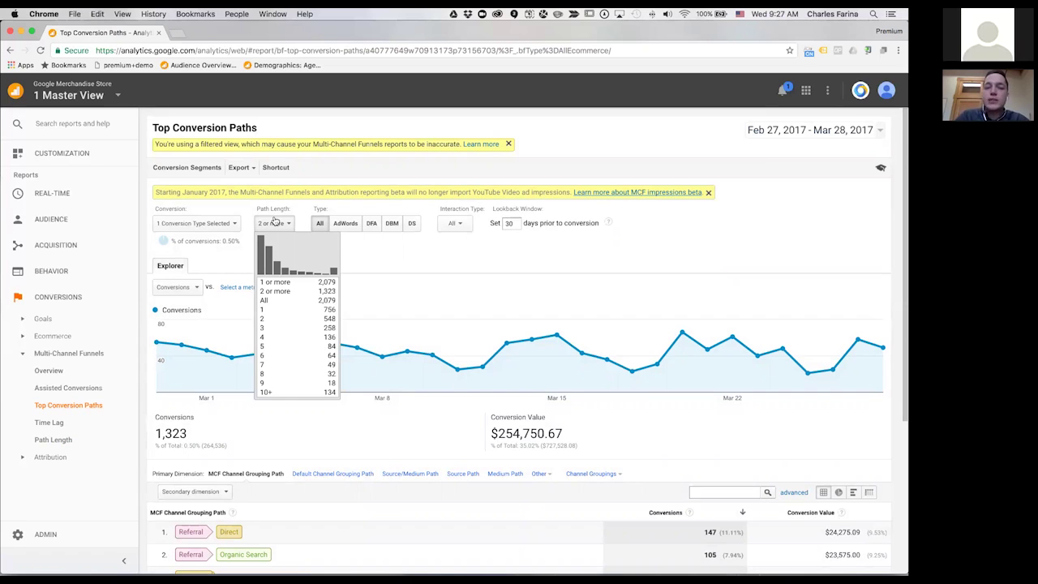
{"action": "left_click", "coordinate": [273, 303]}
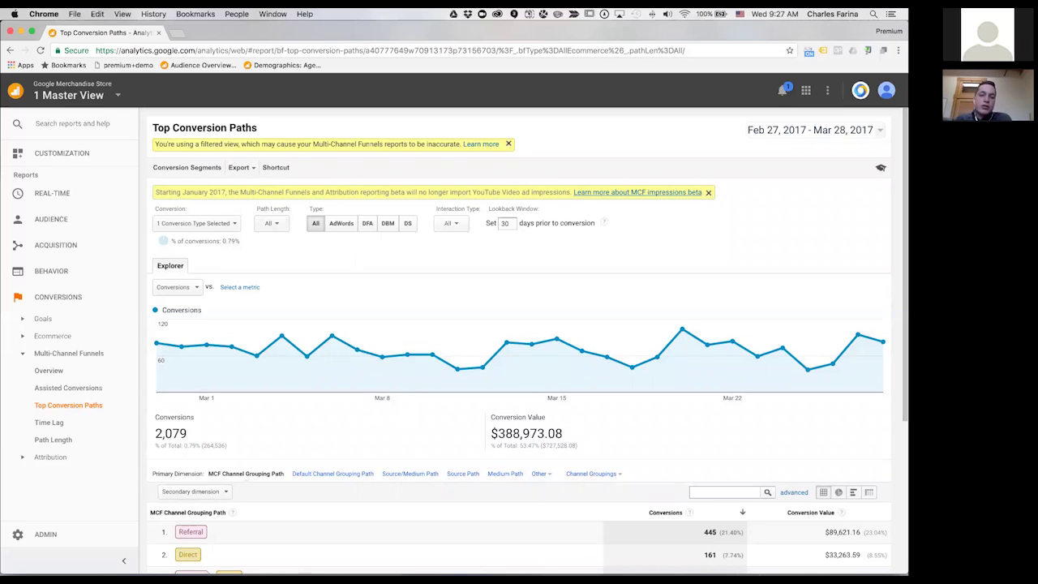
{"action": "scroll", "coordinate": [253, 182], "scroll_direction": "down", "scroll_amount": 5}
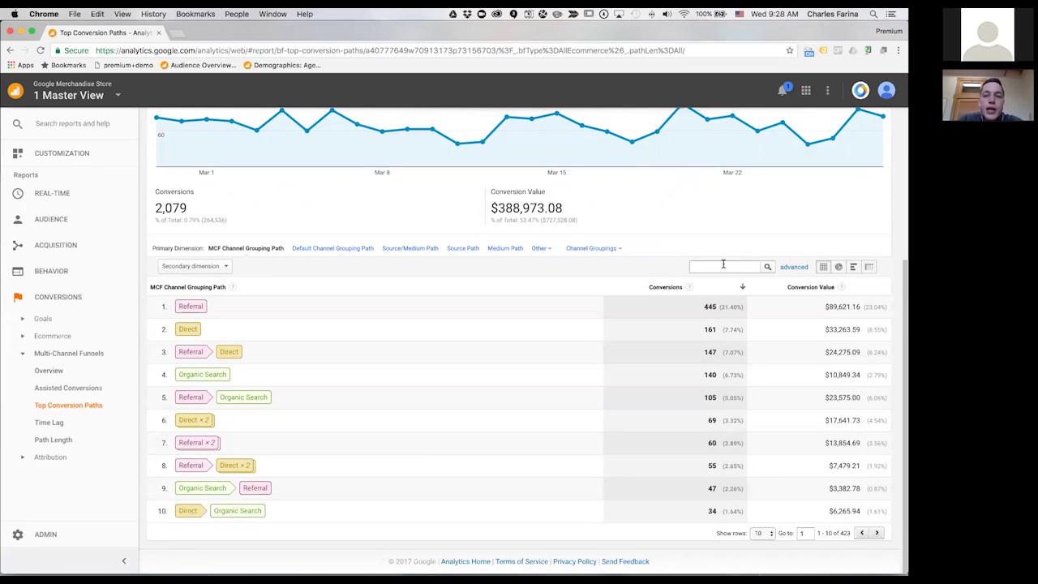
{"action": "type", "text": "paid"}
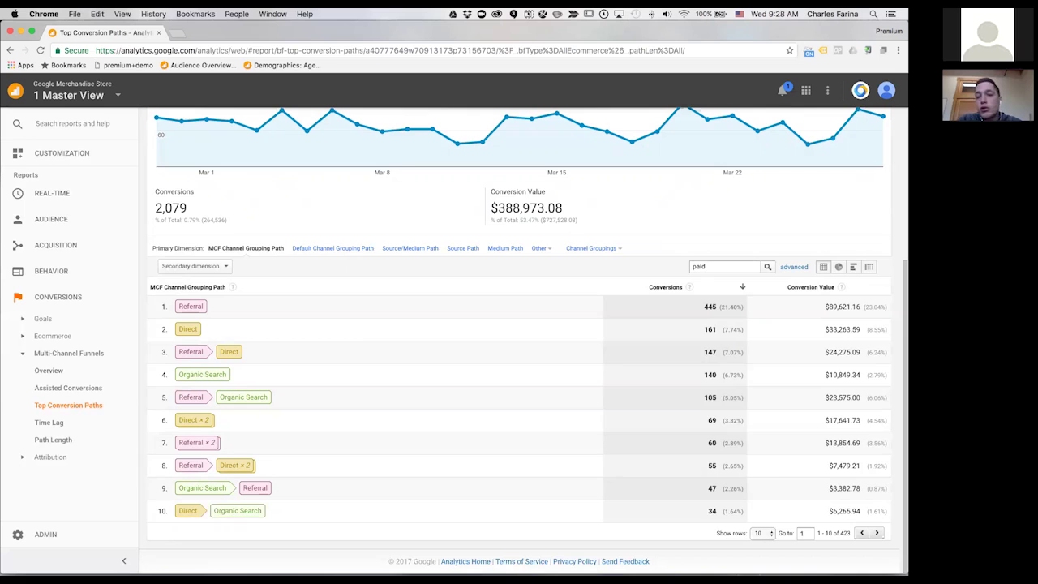
{"action": "key", "text": "Return"}
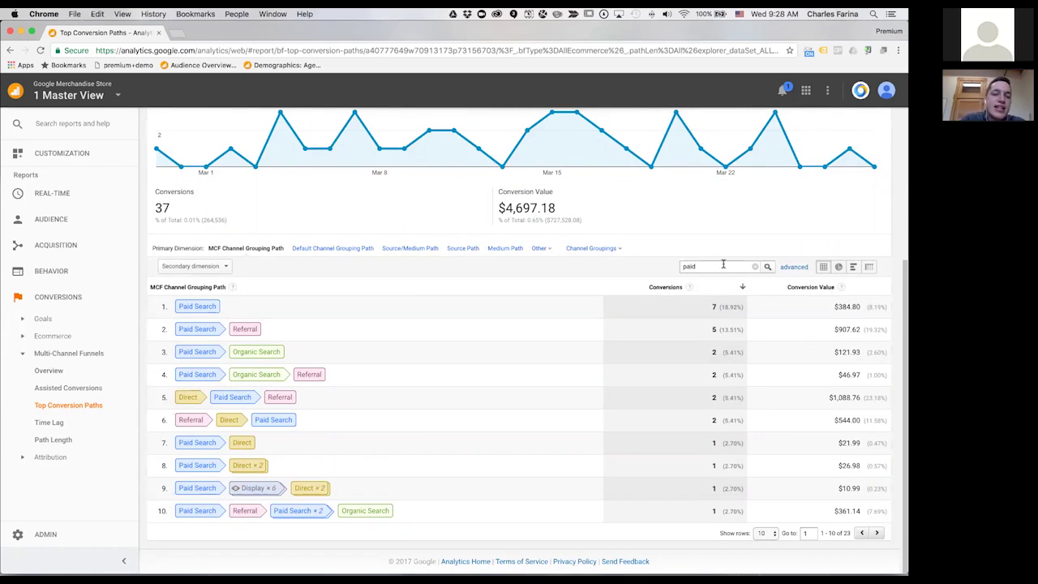
{"action": "double_click", "coordinate": [163, 209]}
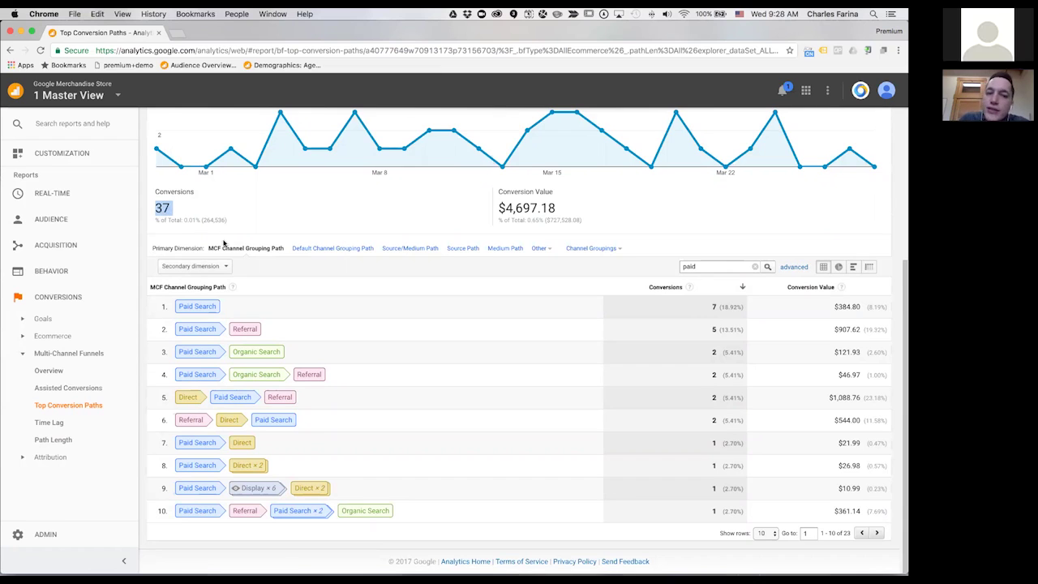
{"action": "triple_click", "coordinate": [515, 208]}
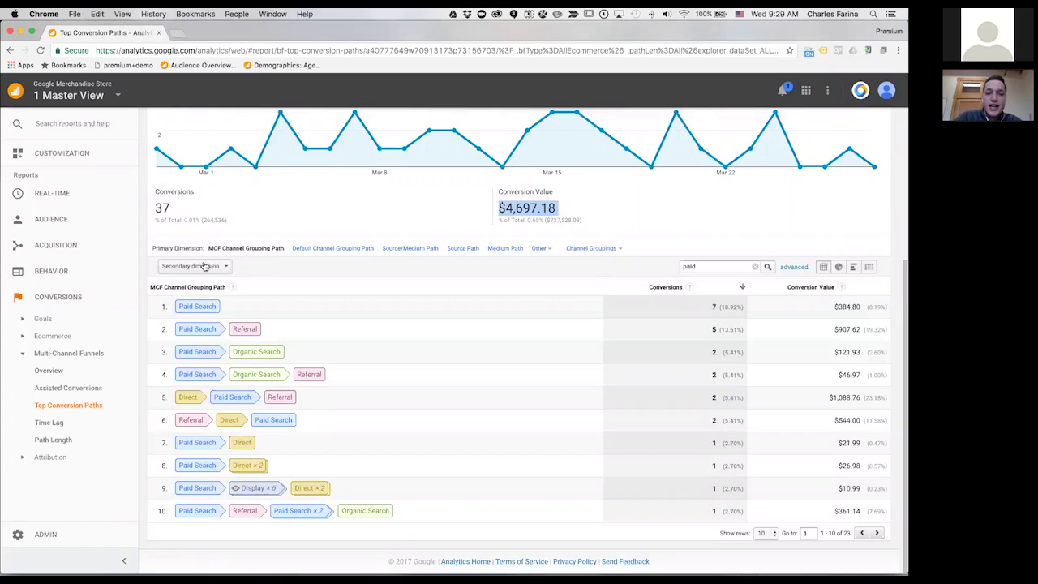
Add Campaign (Or Source/Medium) Path as the secondary dimension of the filtered conversion paths table
{"action": "left_click", "coordinate": [205, 266]}
{"action": "type", "text": "campi"}
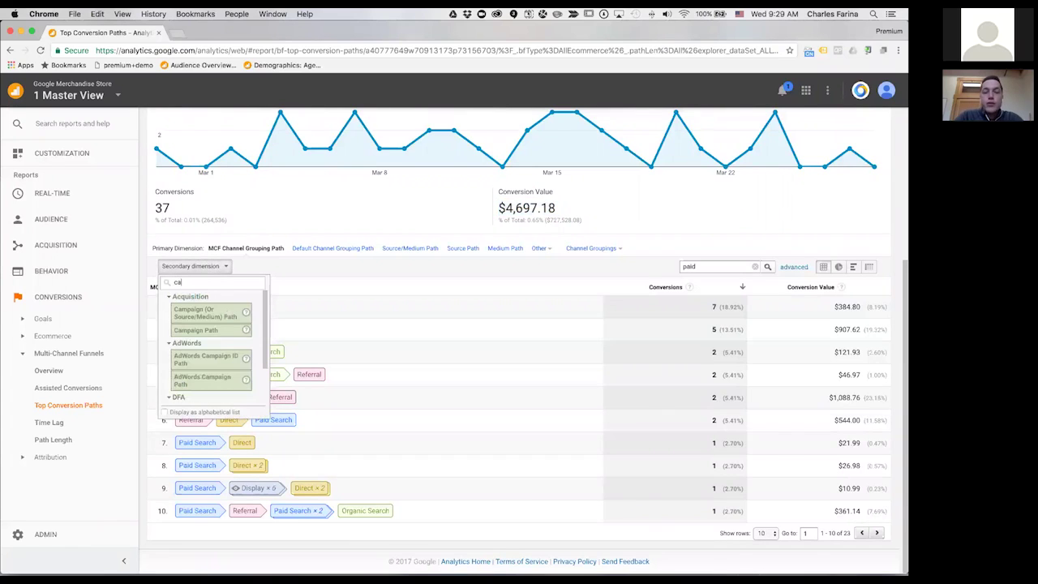
{"action": "key", "text": "BackSpace"}
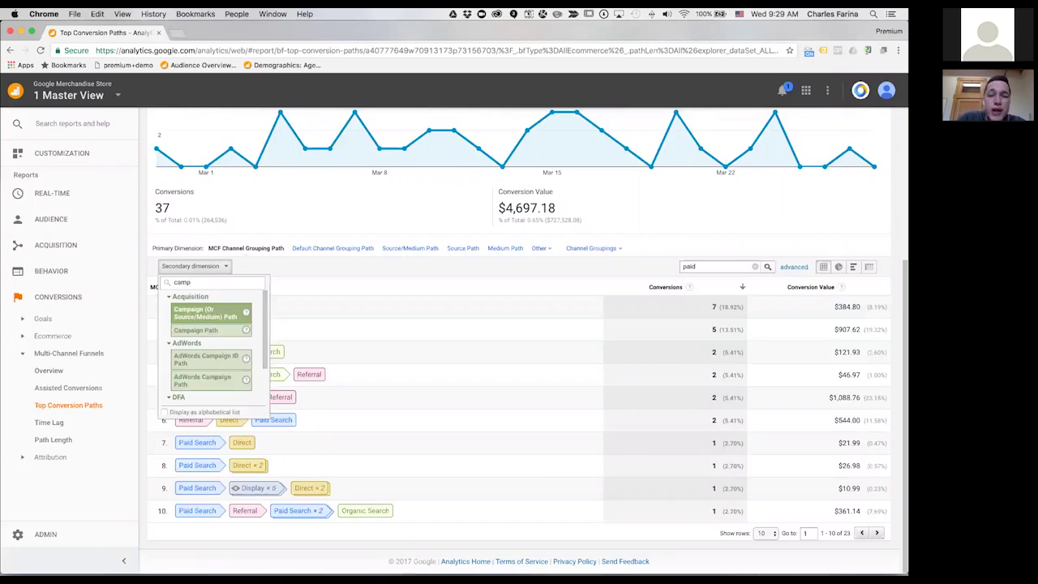
{"action": "left_click", "coordinate": [205, 313]}
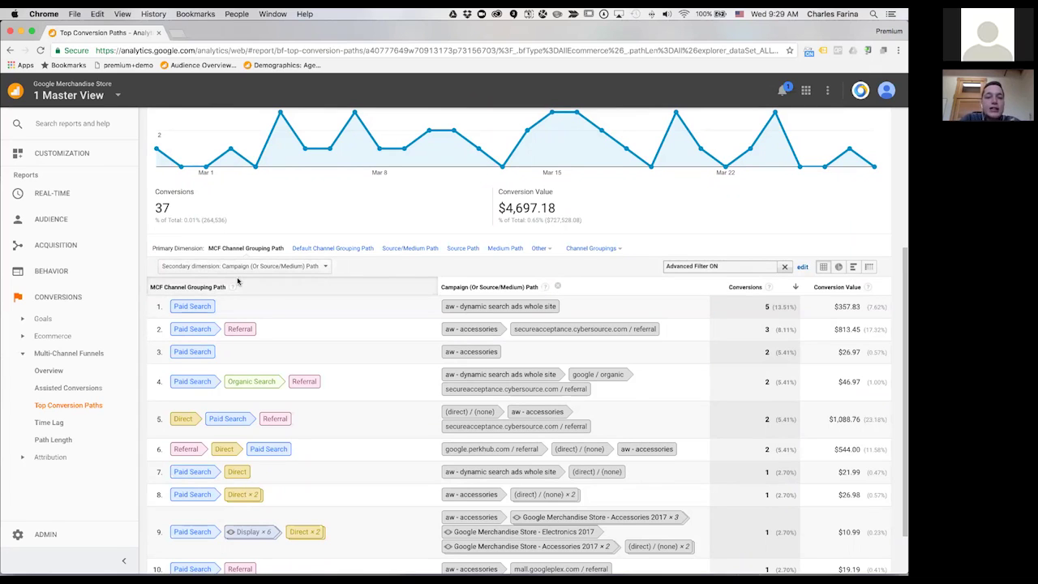
Examine the campaign paths behind the paid search conversions, highlighting the campaign name in the first row
{"action": "scroll", "coordinate": [489, 327], "scroll_direction": "down", "scroll_amount": 2}
{"action": "scroll", "coordinate": [489, 327], "scroll_direction": "down", "scroll_amount": 1}
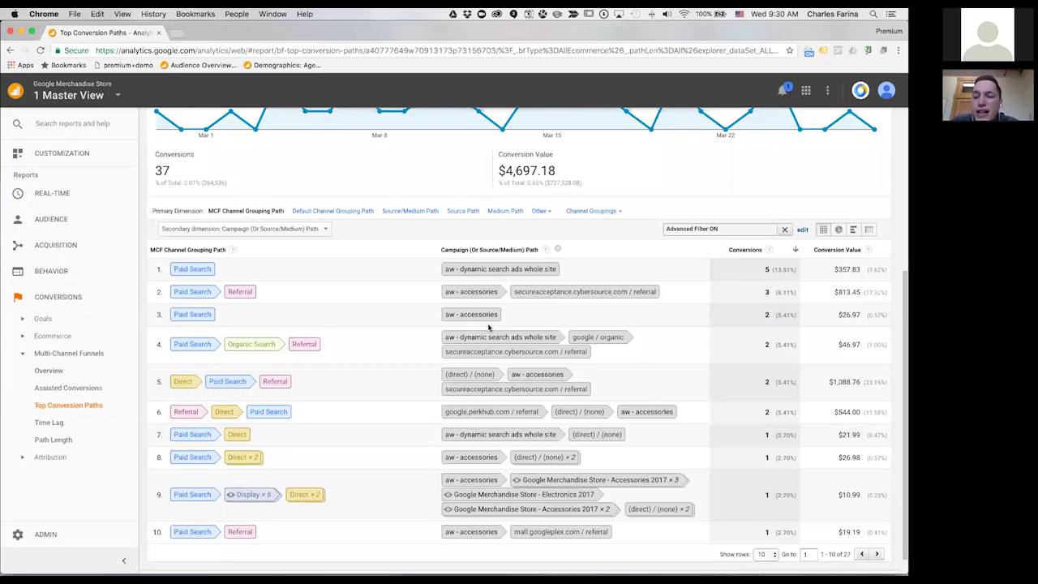
{"action": "scroll", "coordinate": [498, 261], "scroll_direction": "down", "scroll_amount": 1}
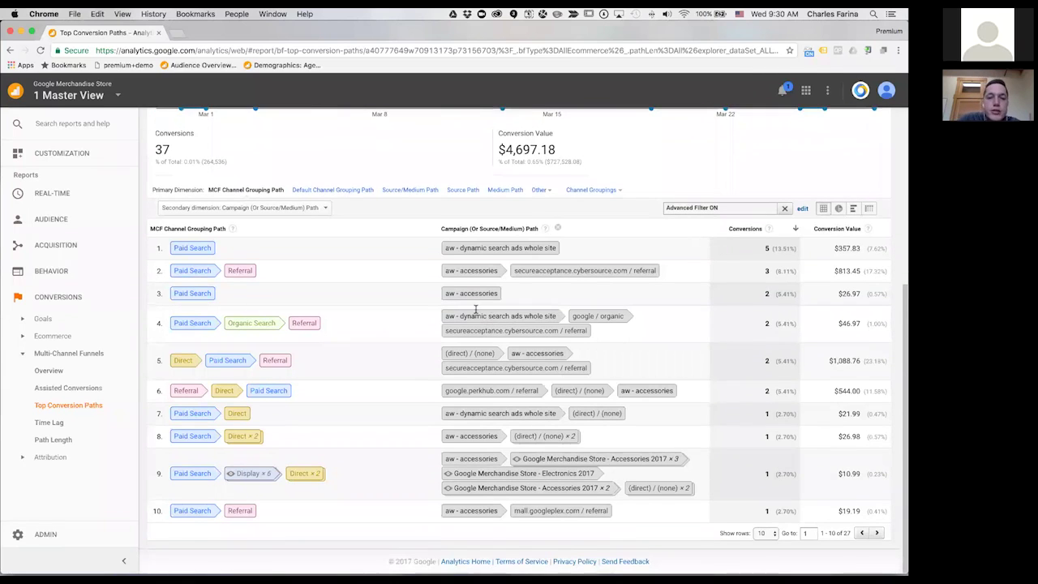
{"action": "triple_click", "coordinate": [489, 248]}
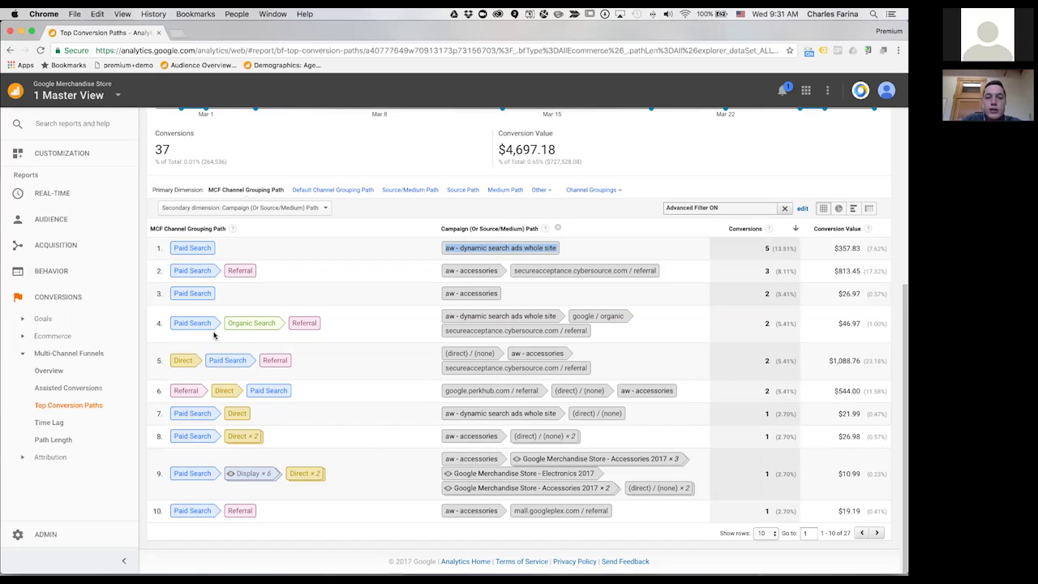
Review which Ecommerce and Goal conversion types can be included in the Top Conversion Paths report
{"action": "scroll", "coordinate": [214, 335], "scroll_direction": "up", "scroll_amount": 5}
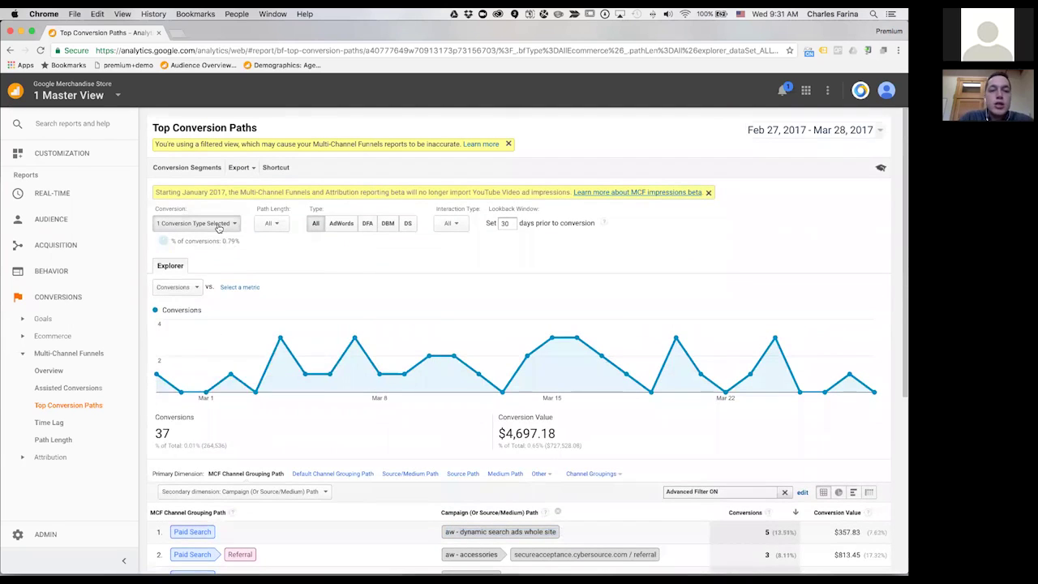
{"action": "left_click", "coordinate": [218, 226]}
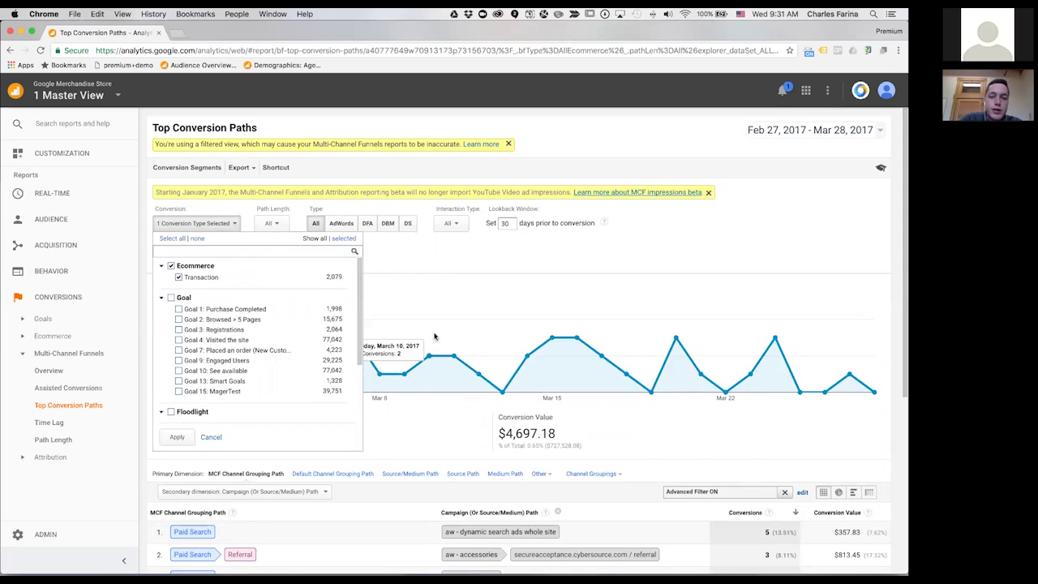
{"action": "scroll", "coordinate": [484, 331], "scroll_direction": "down", "scroll_amount": 5}
{"action": "right_click", "coordinate": [486, 329]}
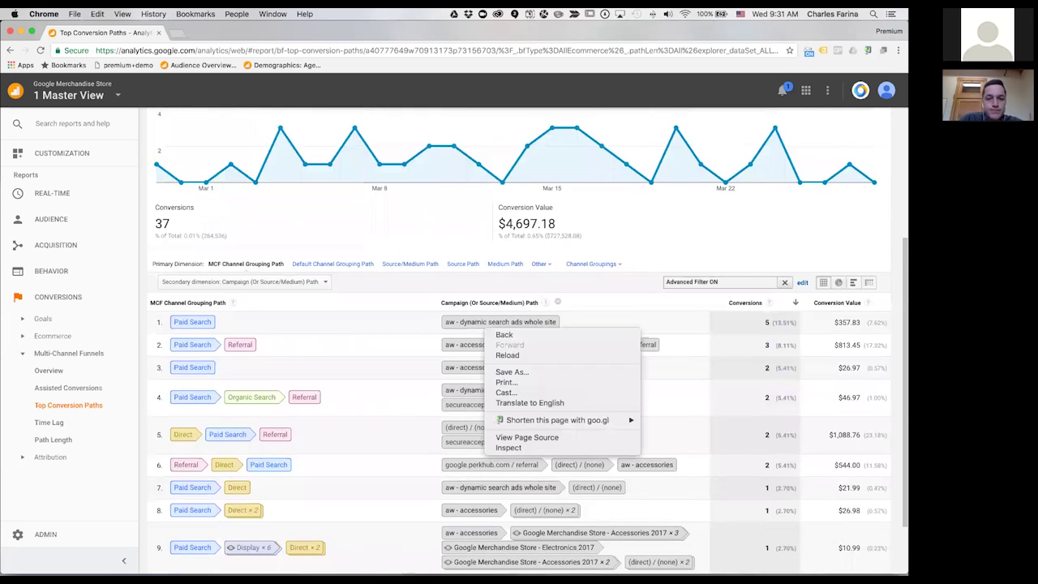
Switch to the PowerPoint presentation and select the "AdWords & GA Best Together!" slide
{"action": "key", "text": "ctrl+Up"}
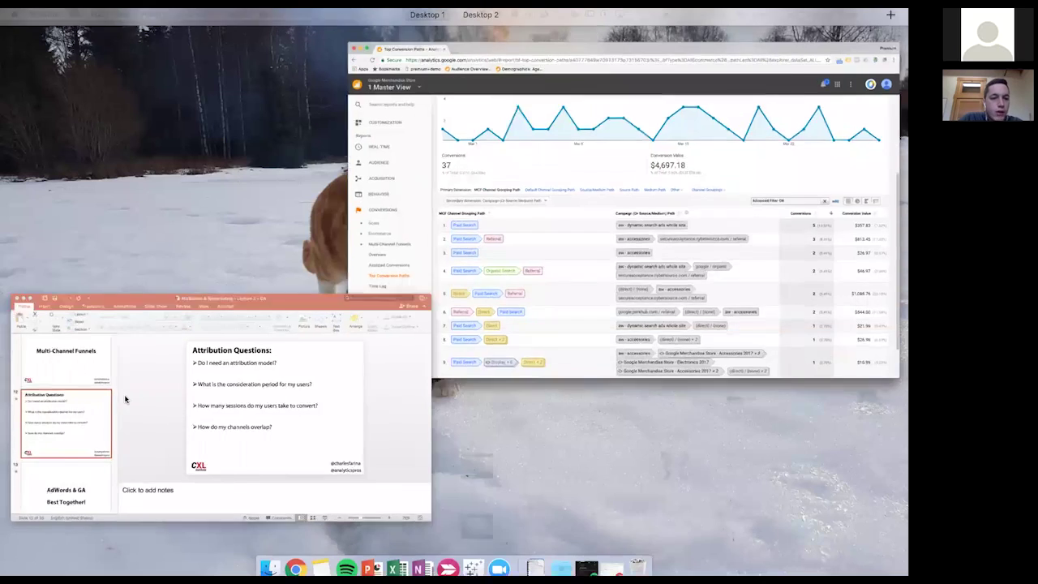
{"action": "left_click", "coordinate": [125, 398]}
{"action": "scroll", "coordinate": [126, 399], "scroll_direction": "down", "scroll_amount": 2}
{"action": "scroll", "coordinate": [125, 399], "scroll_direction": "down", "scroll_amount": 4}
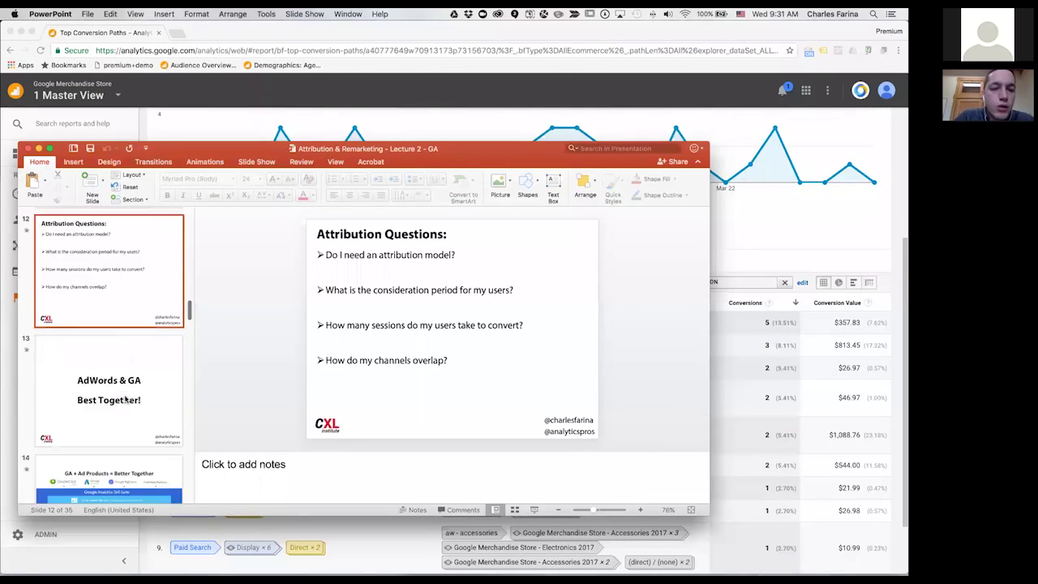
{"action": "left_click", "coordinate": [120, 312]}
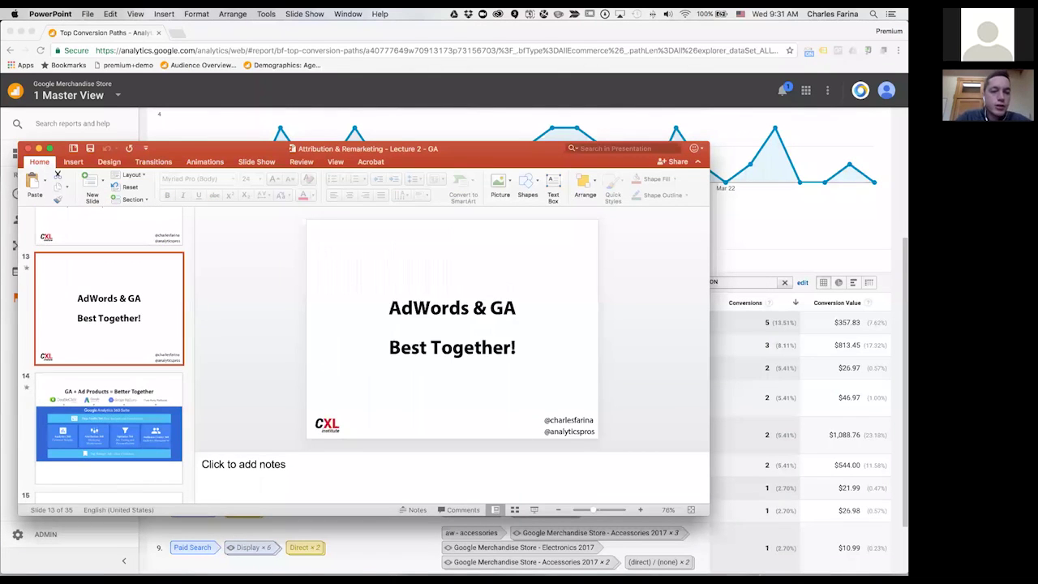
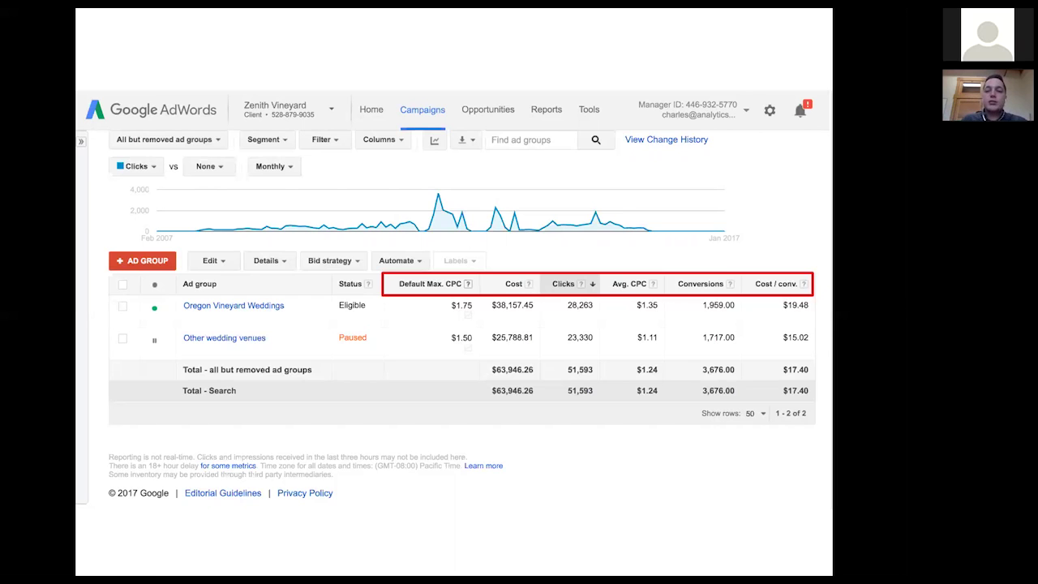
Advance the slide show to the "Use Case # 1 Landing Page Optimization" slide and exit the show
{"action": "key", "text": "Right"}
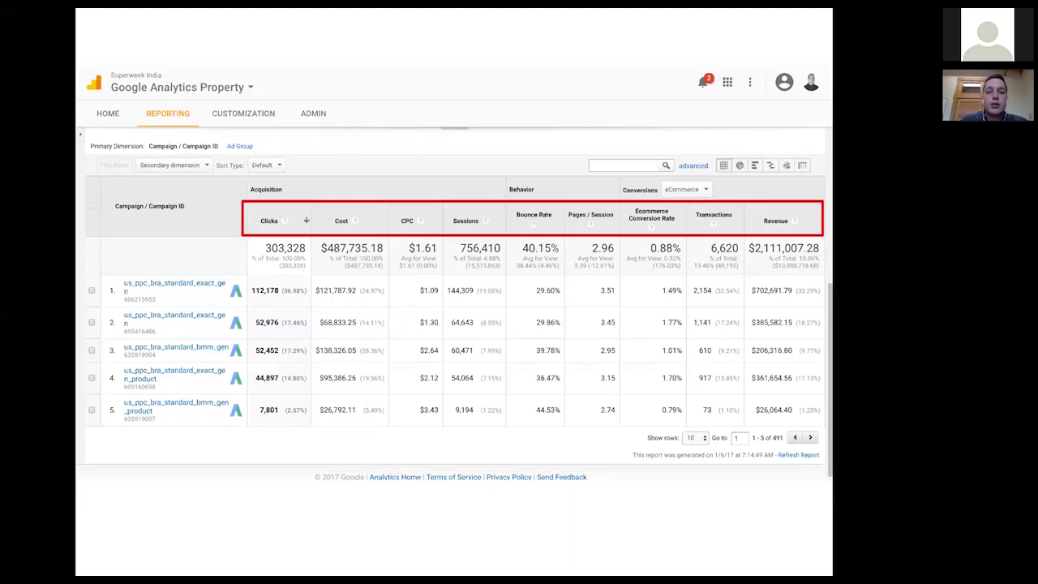
{"action": "key", "text": "Right"}
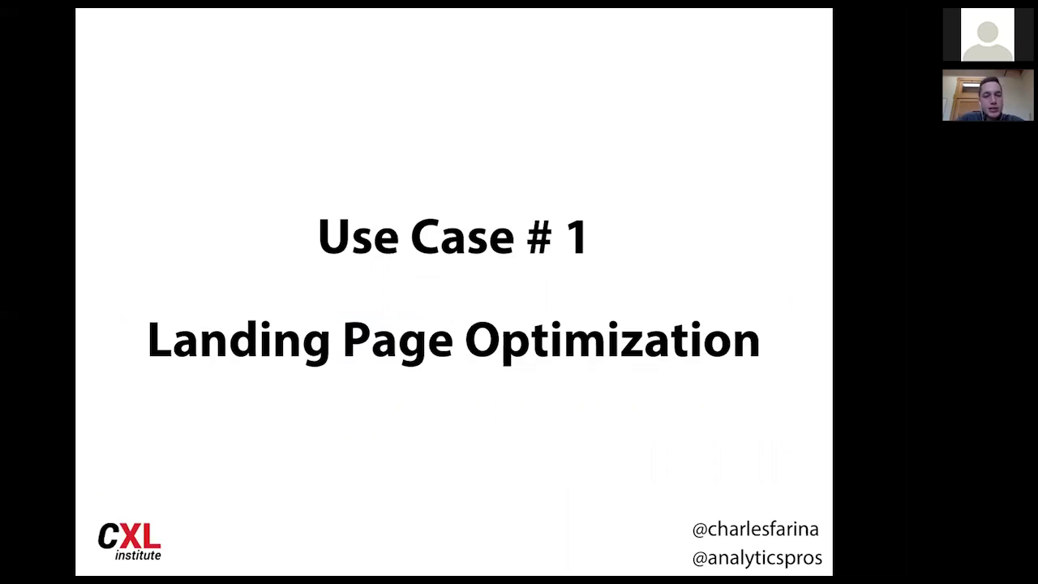
{"action": "key", "text": "Escape"}
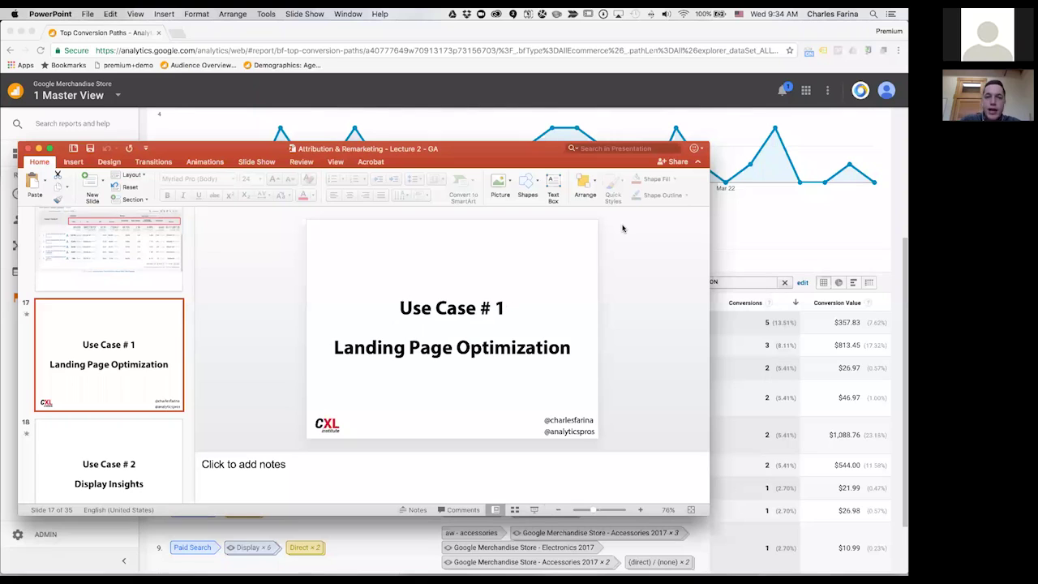
Switch back to Google Analytics in Chrome and open the Source/Medium report for all acquisition traffic
{"action": "left_click", "coordinate": [217, 122]}
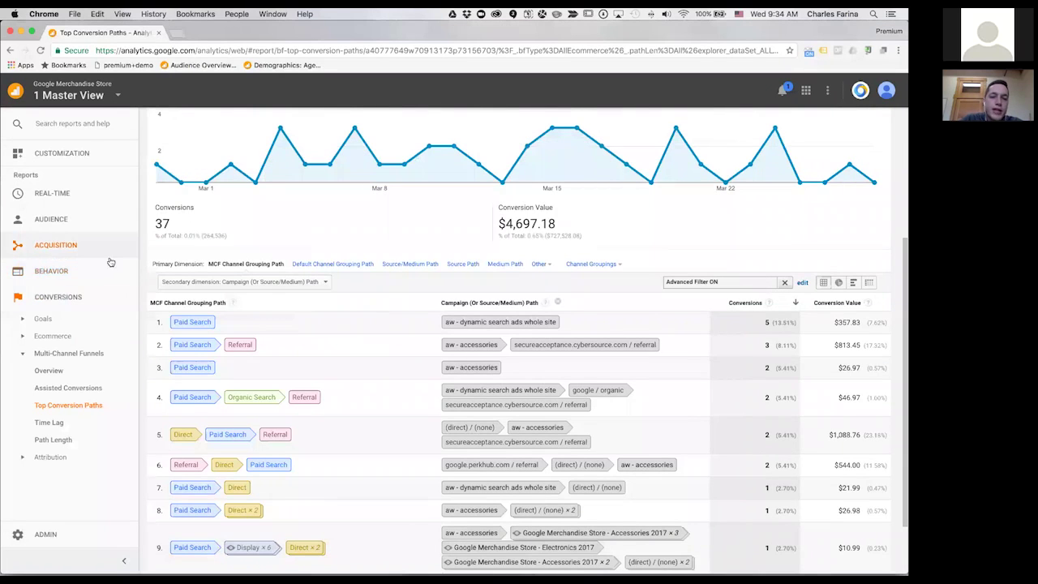
{"action": "left_click", "coordinate": [72, 253]}
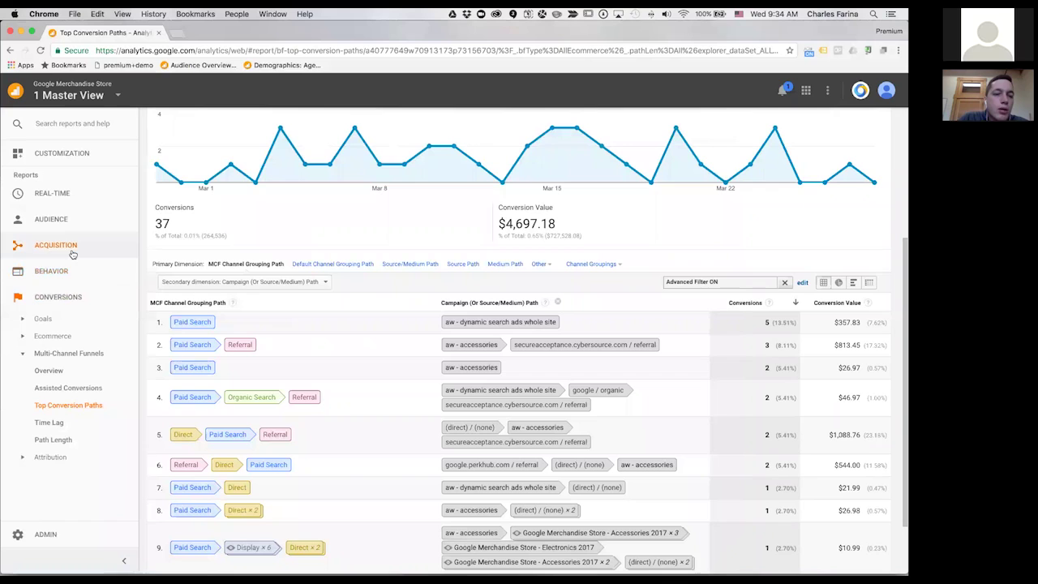
{"action": "left_click", "coordinate": [58, 300]}
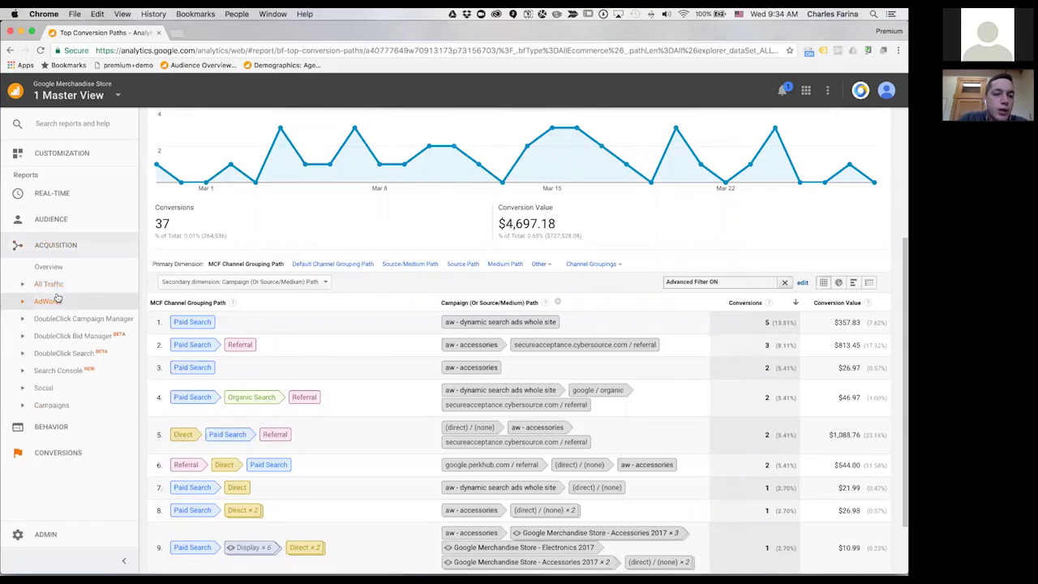
{"action": "left_click", "coordinate": [59, 284]}
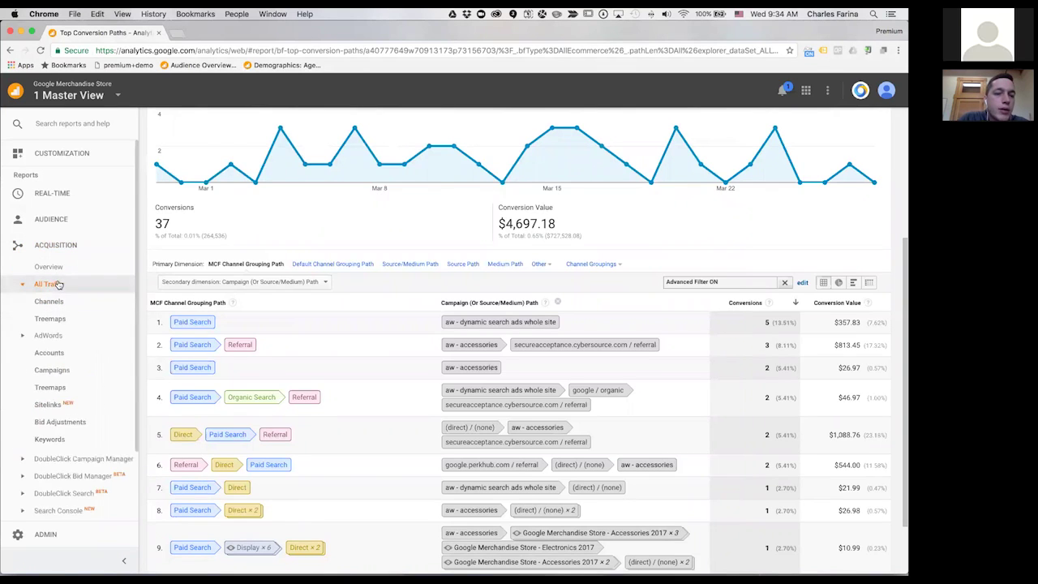
{"action": "left_click", "coordinate": [58, 334]}
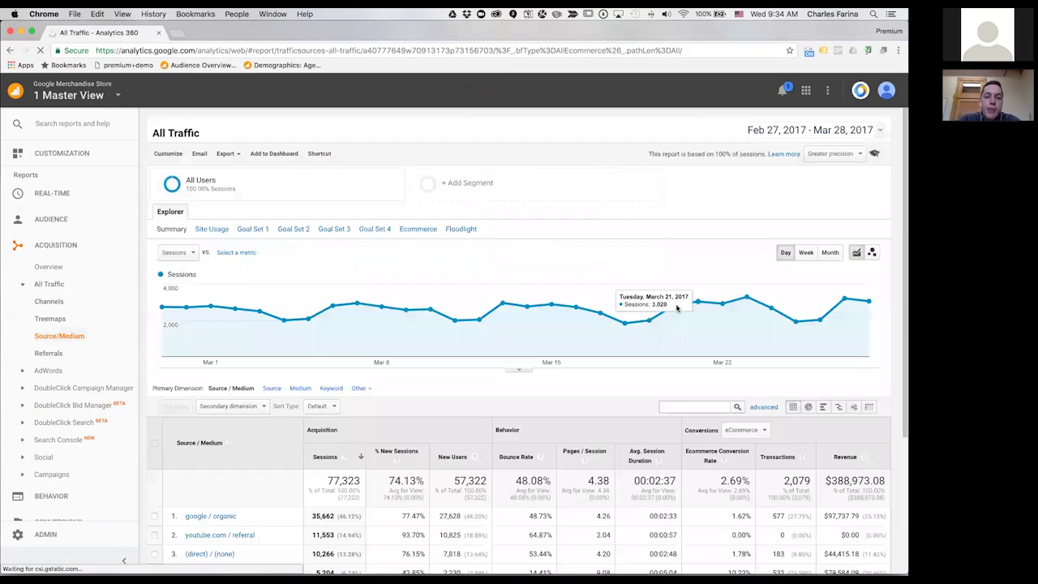
Filter the Source/Medium table by "cpc" and review the metrics of the paid traffic sources
{"action": "scroll", "coordinate": [677, 364], "scroll_direction": "down", "scroll_amount": 2}
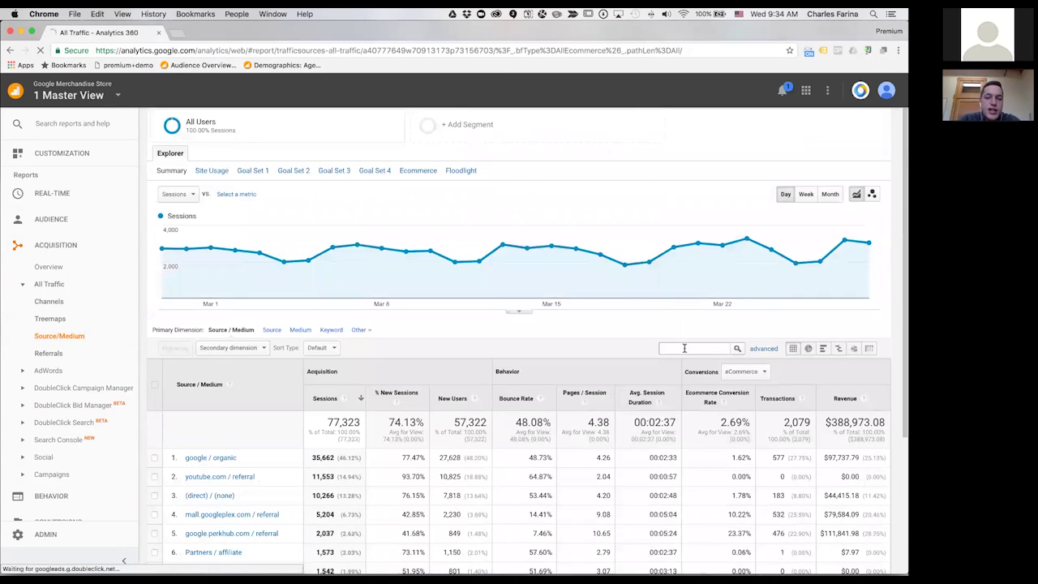
{"action": "left_click", "coordinate": [688, 349]}
{"action": "type", "text": "cpc"}
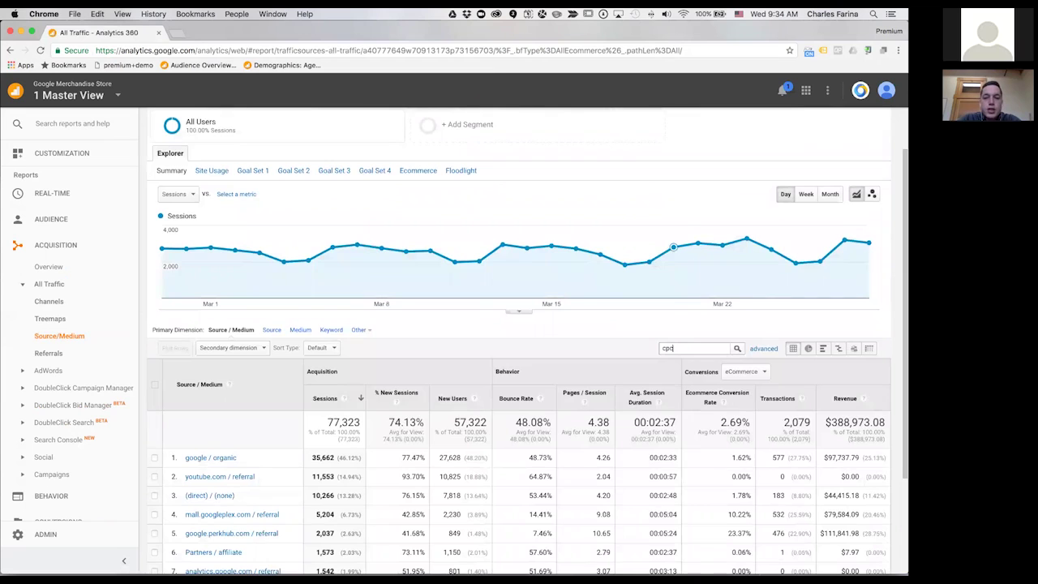
{"action": "key", "text": "Return"}
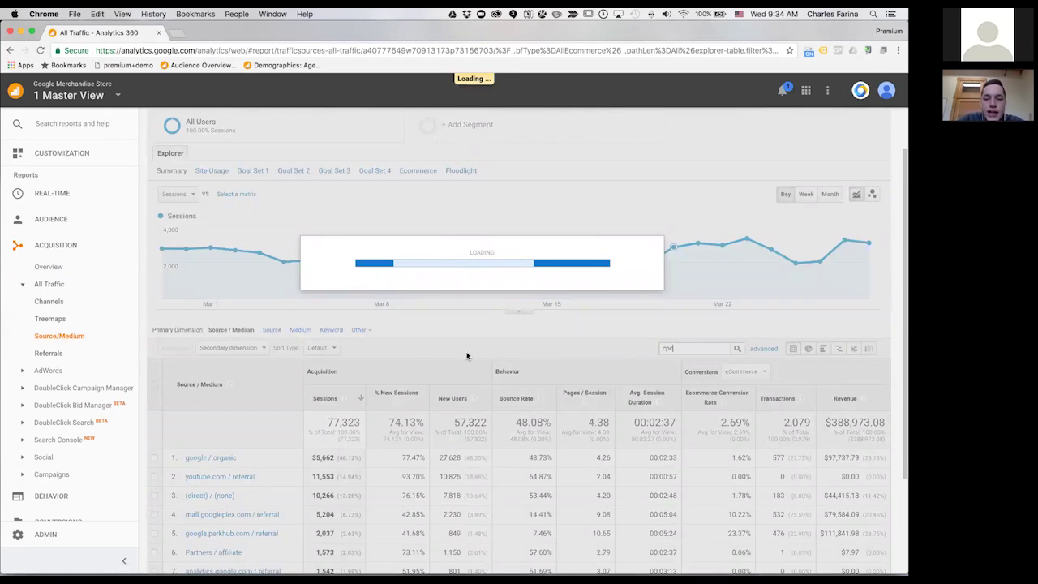
{"action": "scroll", "coordinate": [470, 358], "scroll_direction": "down", "scroll_amount": 2}
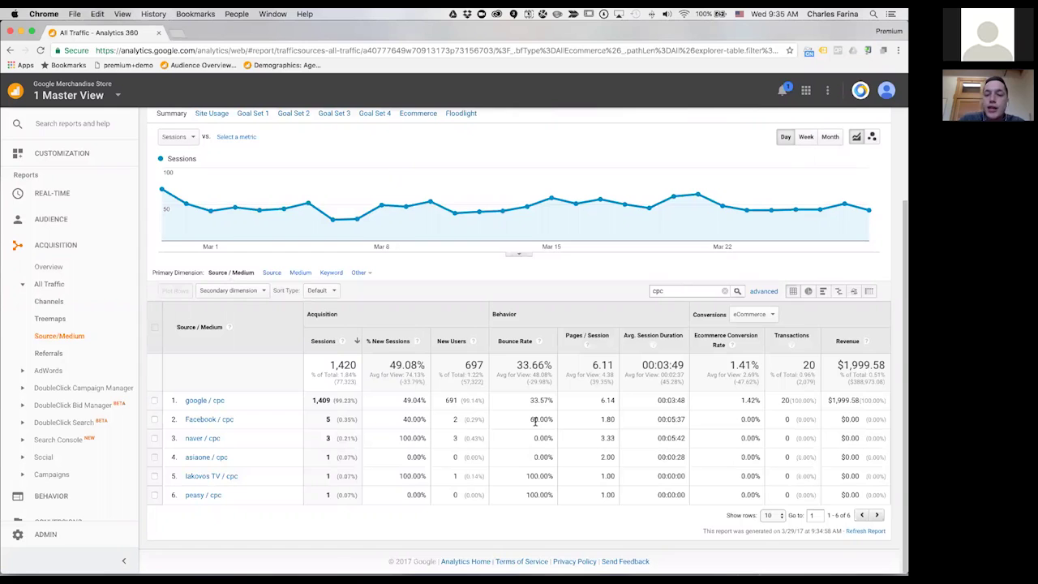
{"action": "scroll", "coordinate": [97, 394], "scroll_direction": "down", "scroll_amount": 1}
{"action": "scroll", "coordinate": [81, 479], "scroll_direction": "up", "scroll_amount": 1}
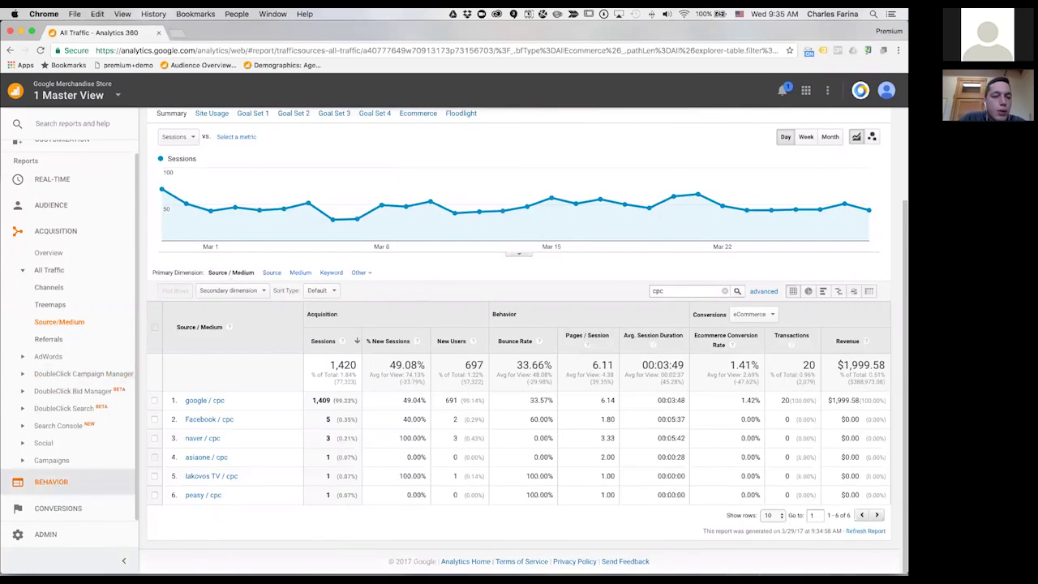
Open the Landing Pages report from the site content reports
{"action": "left_click", "coordinate": [57, 482]}
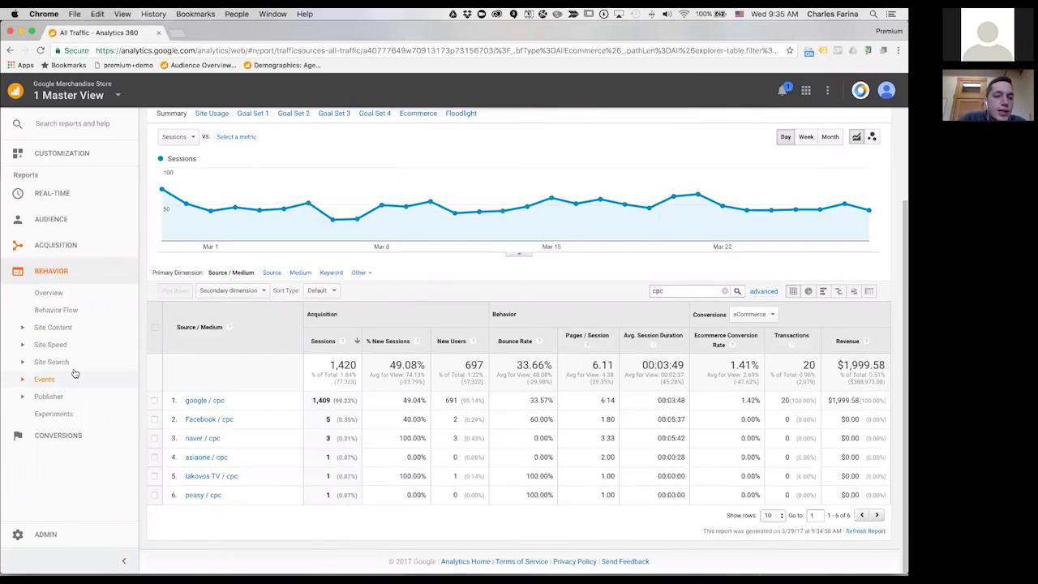
{"action": "left_click", "coordinate": [26, 331]}
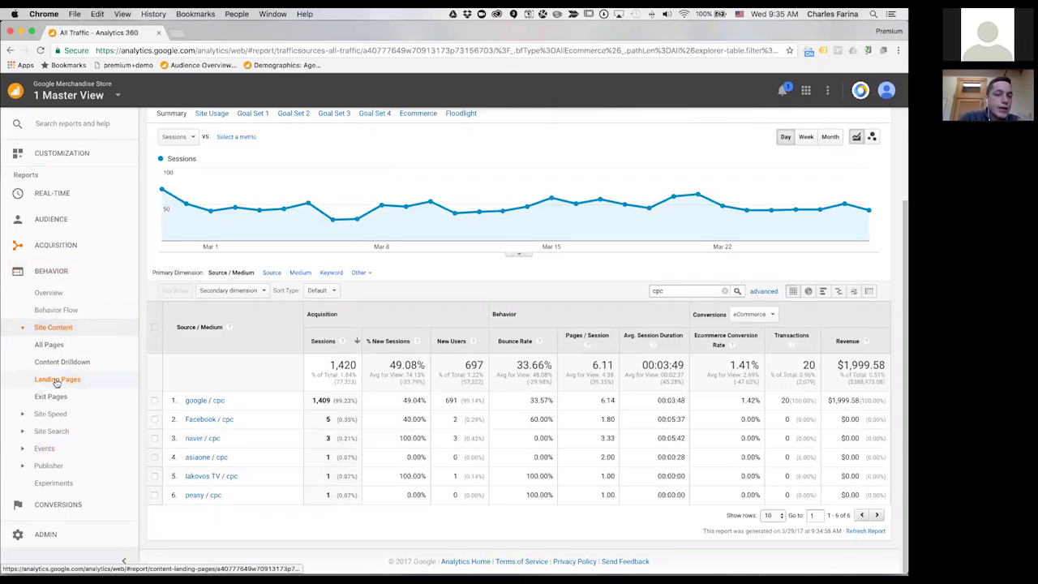
{"action": "left_click", "coordinate": [56, 380]}
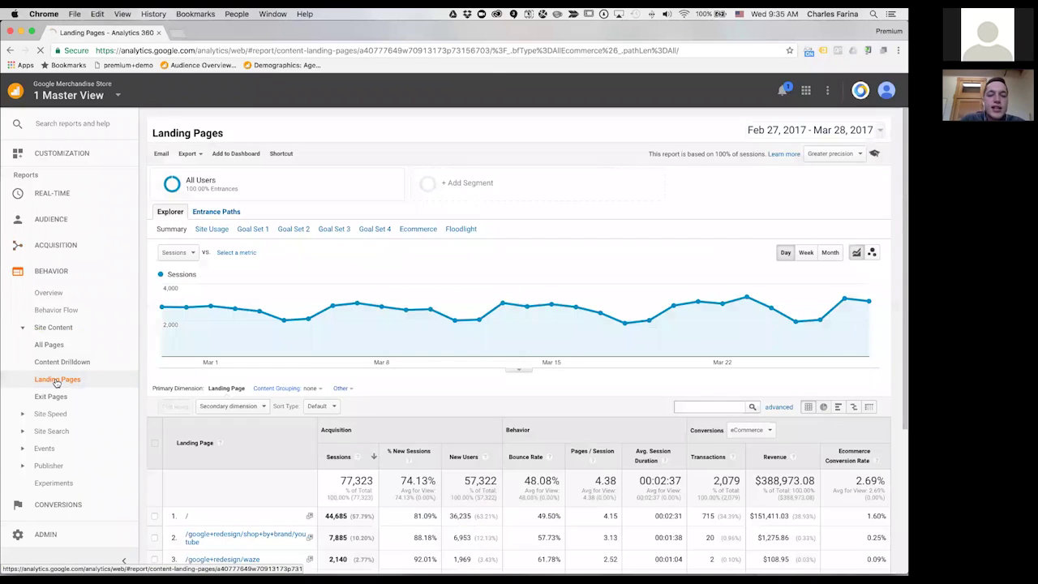
Show the landing pages table as a comparison of each page's Bounce Rate to the site average
{"action": "scroll", "coordinate": [378, 268], "scroll_direction": "down", "scroll_amount": 3}
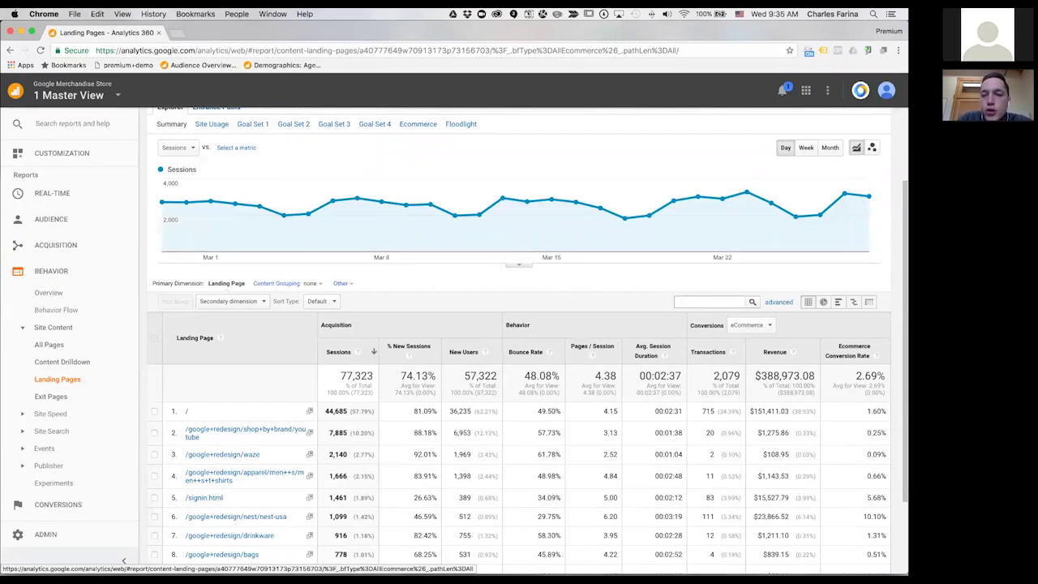
{"action": "left_click", "coordinate": [839, 302]}
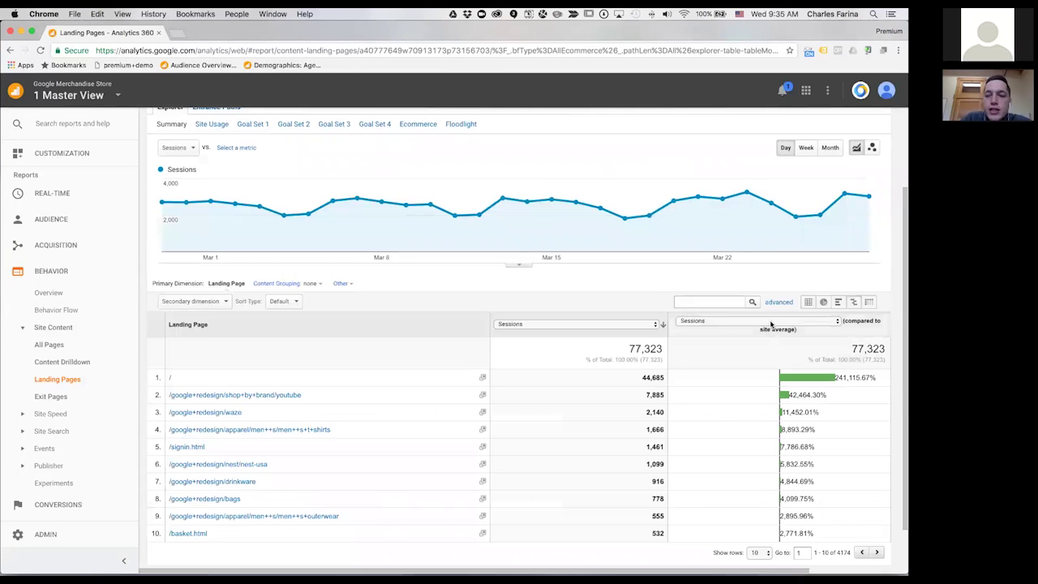
{"action": "left_click", "coordinate": [770, 324]}
{"action": "left_click", "coordinate": [750, 349]}
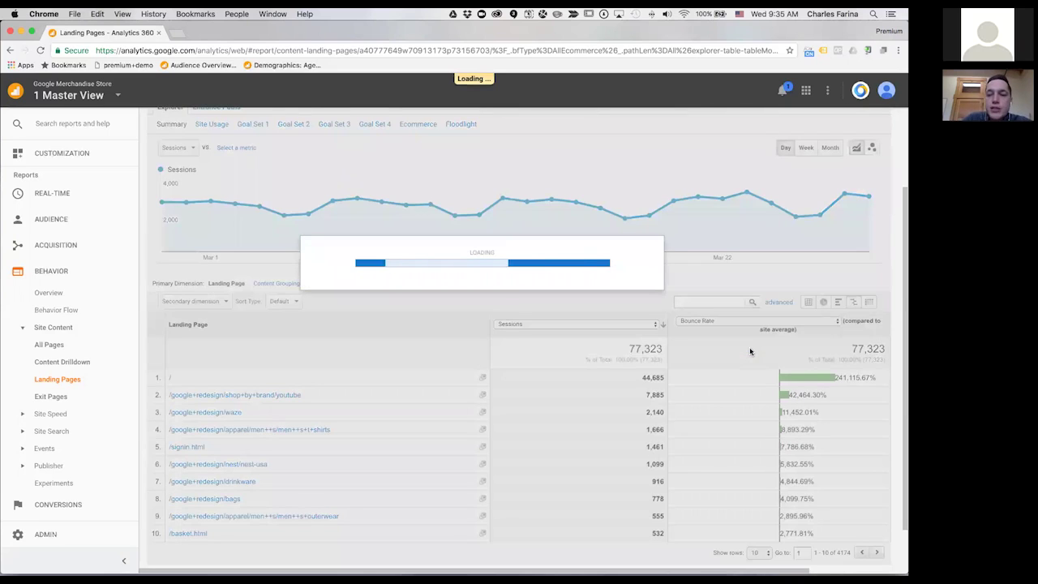
Examine the bounce rate comparison, highlighting the values for the /google+redesign/waze and /google+redesign/nest/nest-usa pages
{"action": "scroll", "coordinate": [750, 351], "scroll_direction": "down", "scroll_amount": 2}
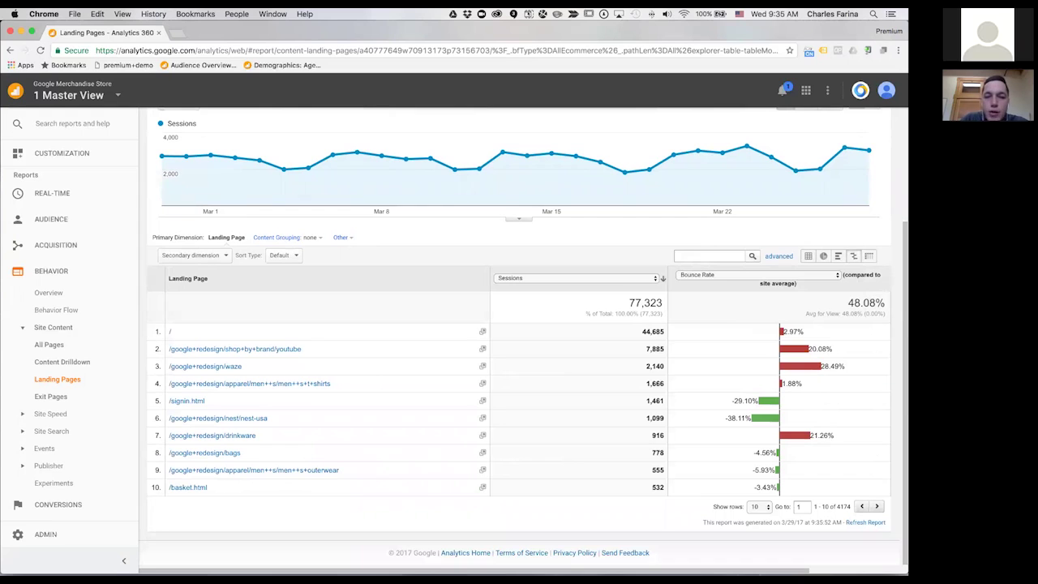
{"action": "left_click_drag", "start_coordinate": [846, 366], "coordinate": [821, 366]}
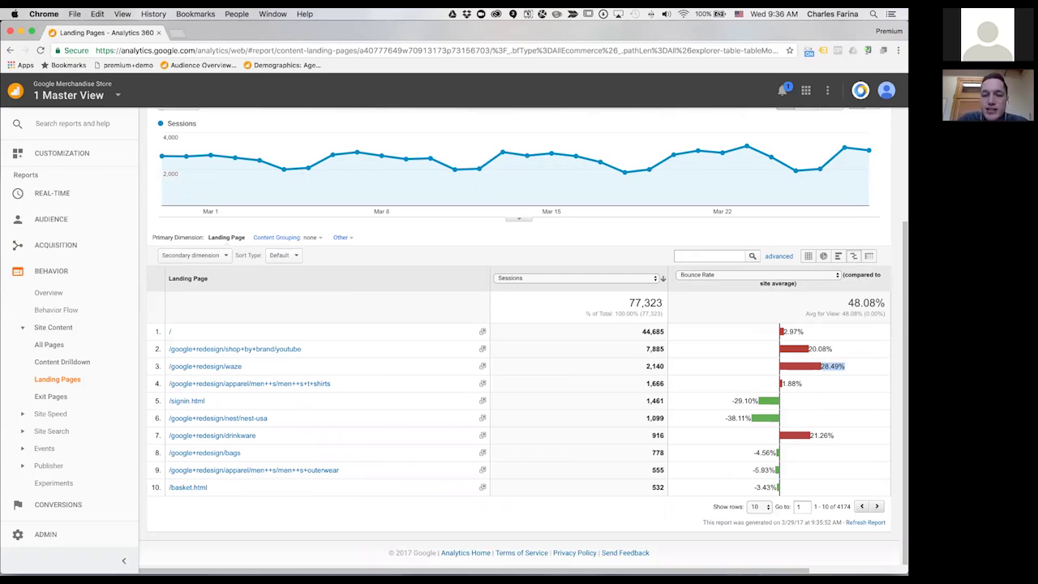
{"action": "triple_click", "coordinate": [743, 420]}
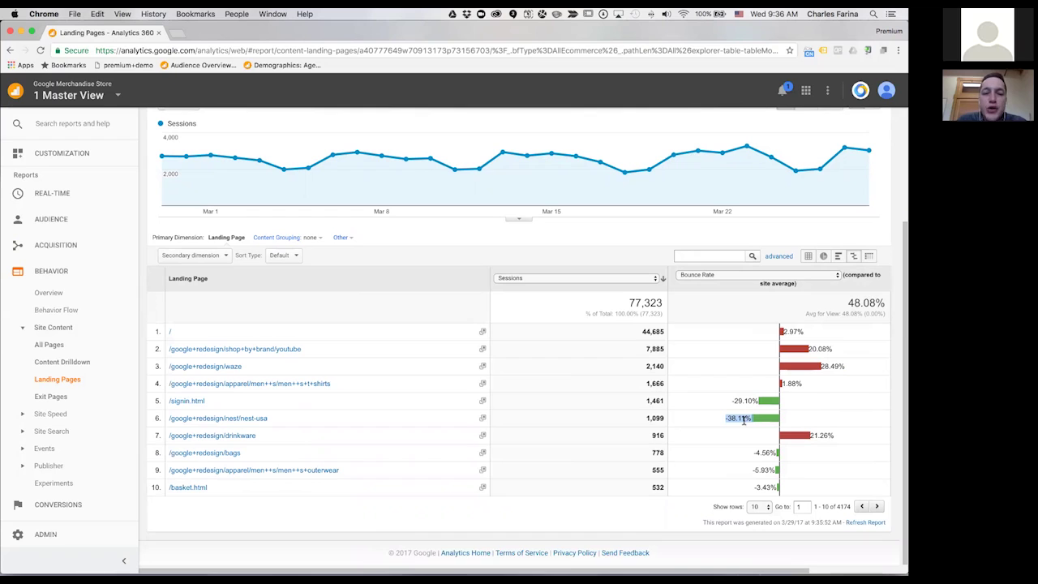
Add Medium as the secondary dimension of the landing pages table
{"action": "left_click", "coordinate": [192, 256]}
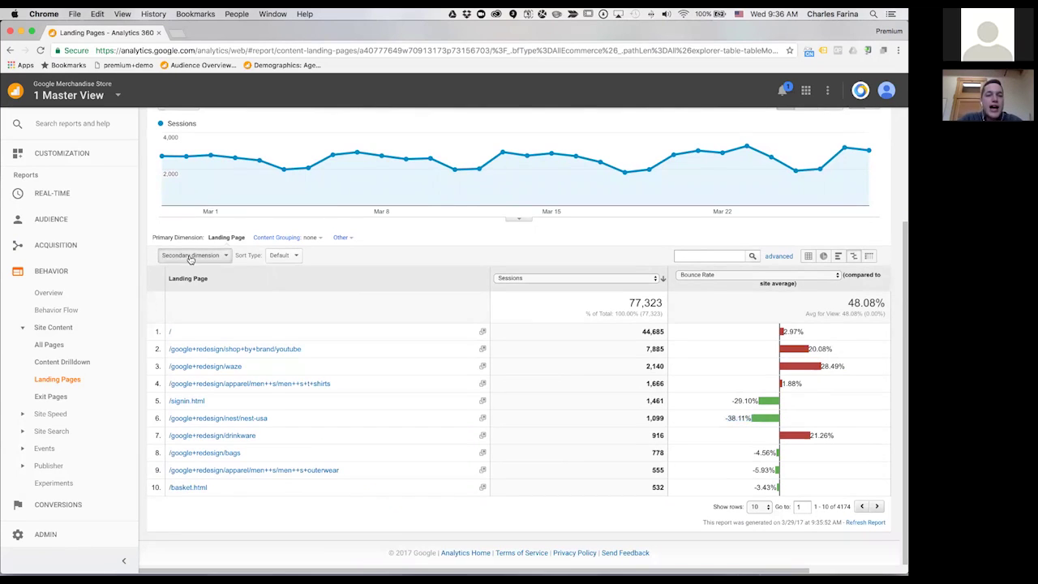
{"action": "type", "text": "mediu"}
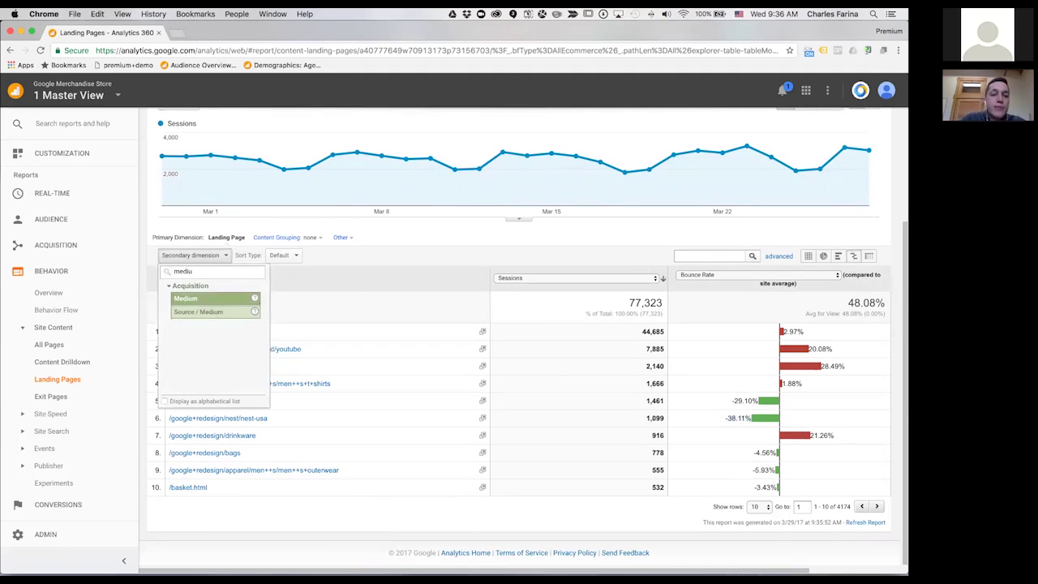
{"action": "key", "text": "Return"}
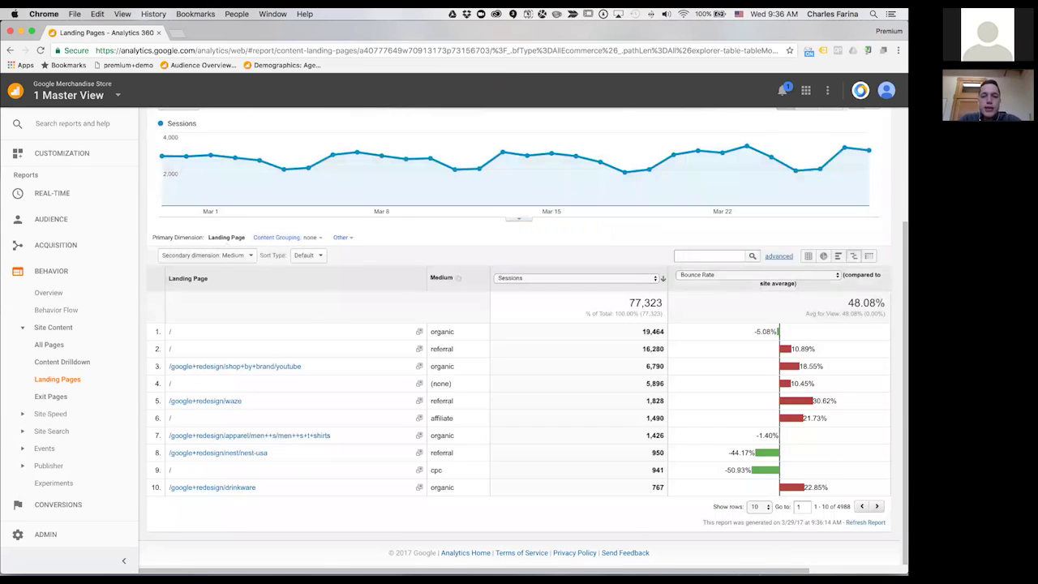
Apply an advanced filter to the landing pages table that includes only rows with Medium containing "cpc"
{"action": "left_click", "coordinate": [779, 256]}
{"action": "left_click", "coordinate": [296, 291]}
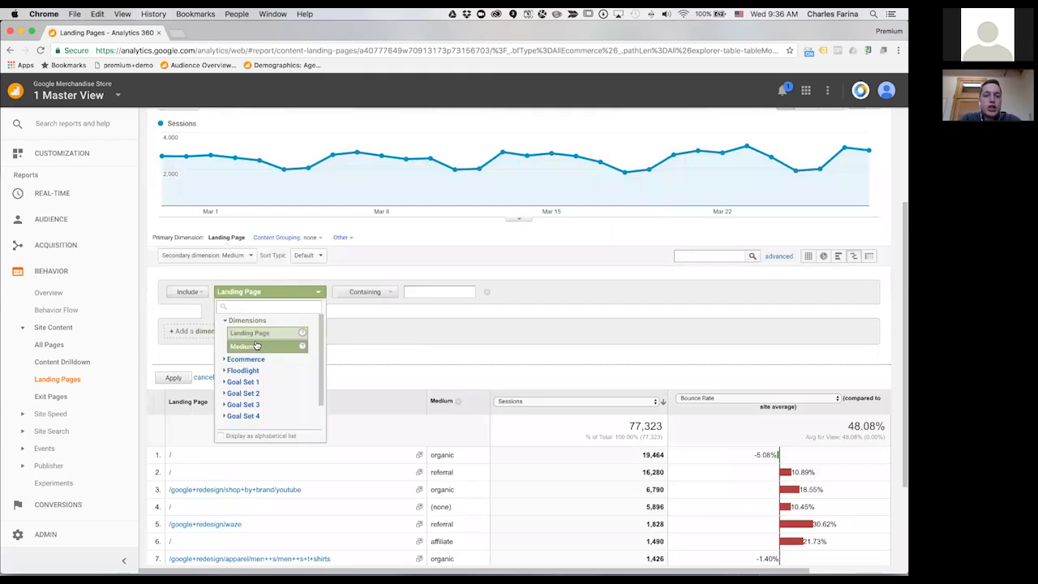
{"action": "left_click", "coordinate": [256, 345]}
{"action": "type", "text": "cpcp"}
{"action": "key", "text": "BackSpace"}
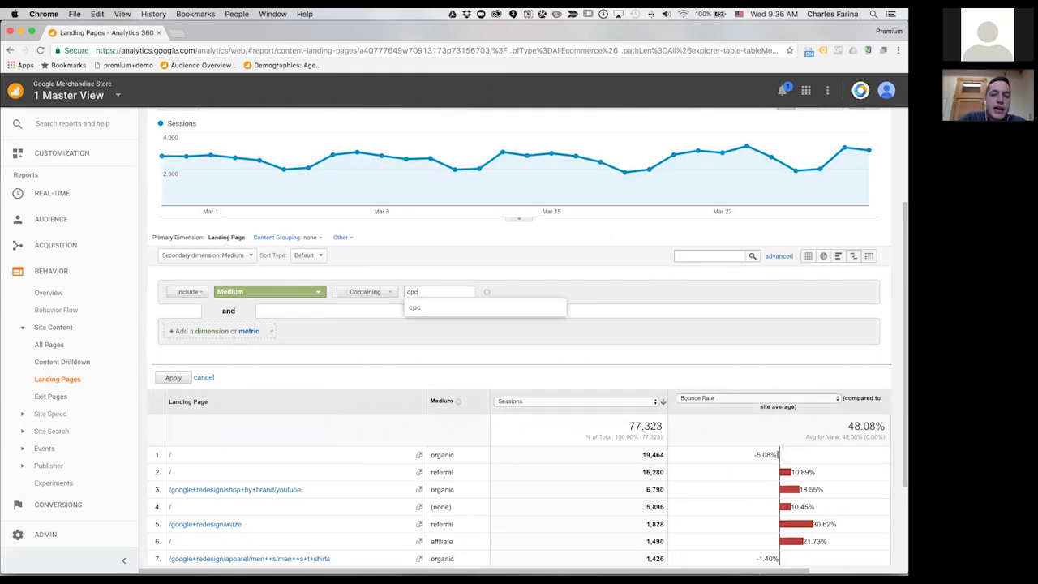
{"action": "left_click", "coordinate": [173, 378]}
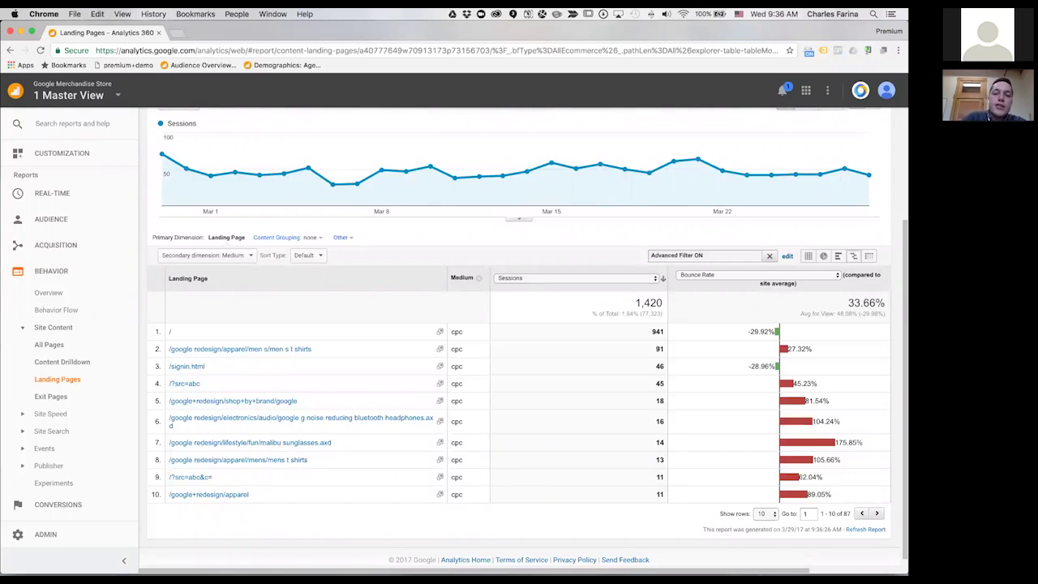
Switch to the PowerPoint presentation and move on to the "Use Case # 2 Display Insights" slide
{"action": "key", "text": "ctrl+Up"}
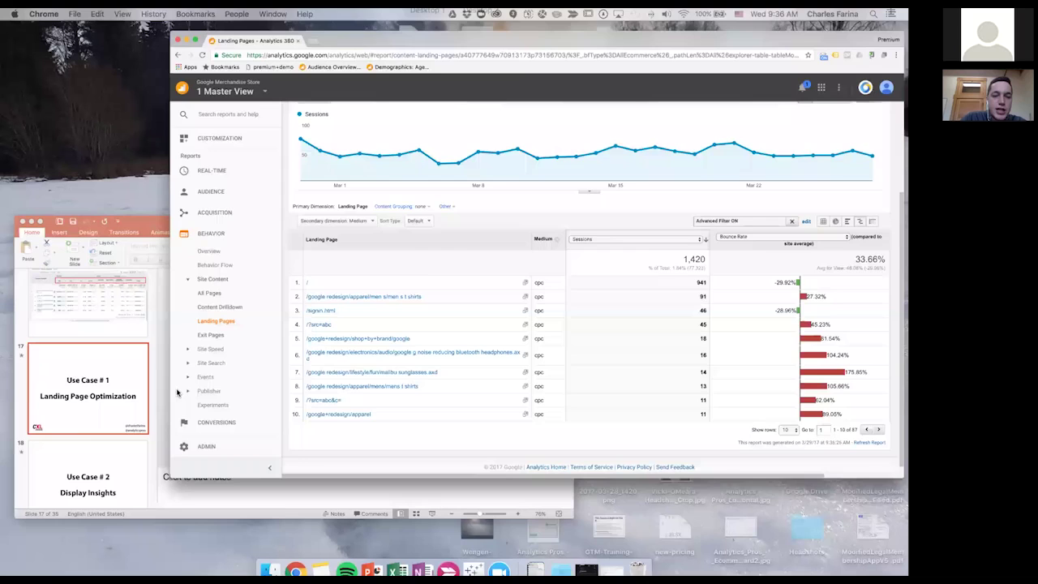
{"action": "left_click", "coordinate": [136, 406]}
{"action": "key", "text": "Down"}
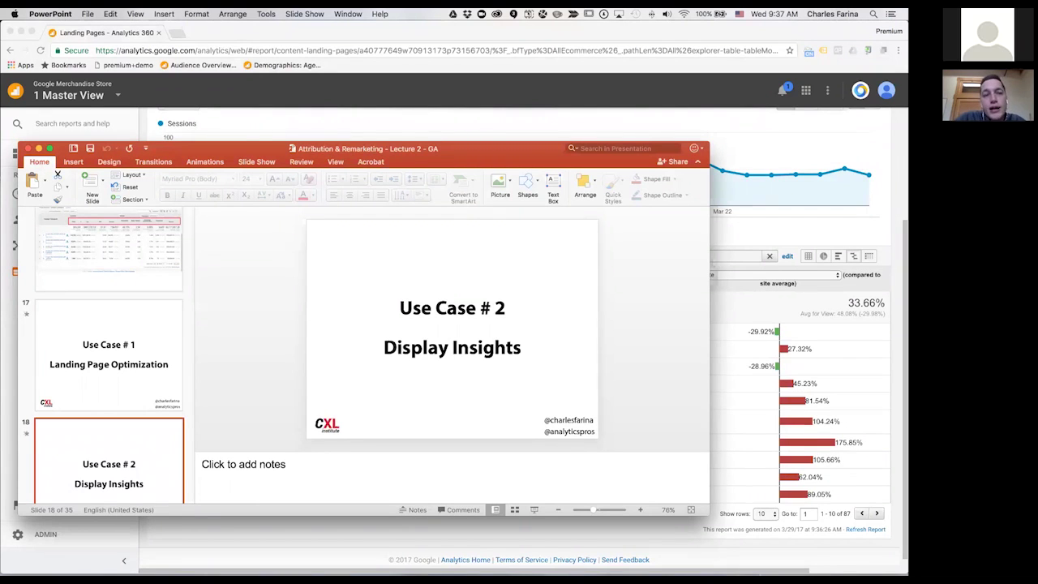
{"action": "left_click", "coordinate": [272, 113]}
{"action": "key", "text": "super+t"}
{"action": "type", "text": "foodydirect.com"}
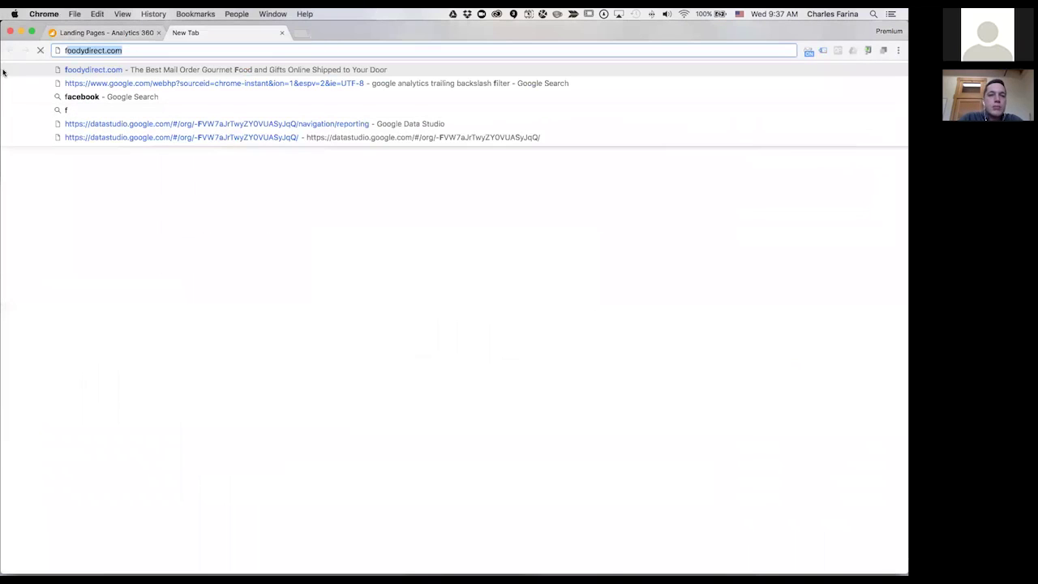
Restore the minimized Google AdWords browser window and open Facebook in a new tab there
{"action": "key", "text": "ctrl+Up"}
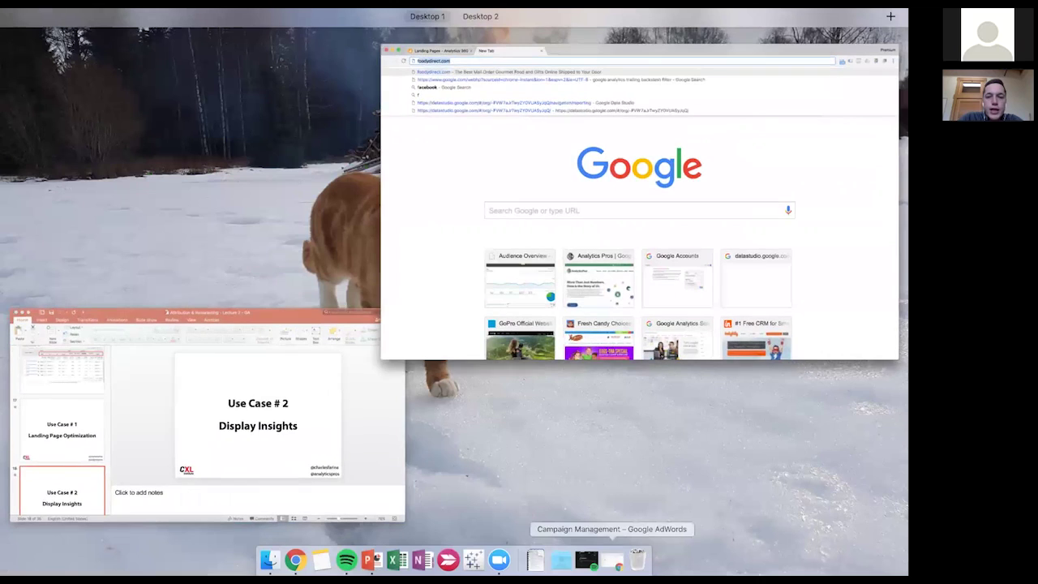
{"action": "left_click", "coordinate": [612, 559]}
{"action": "type", "text": "facebook"}
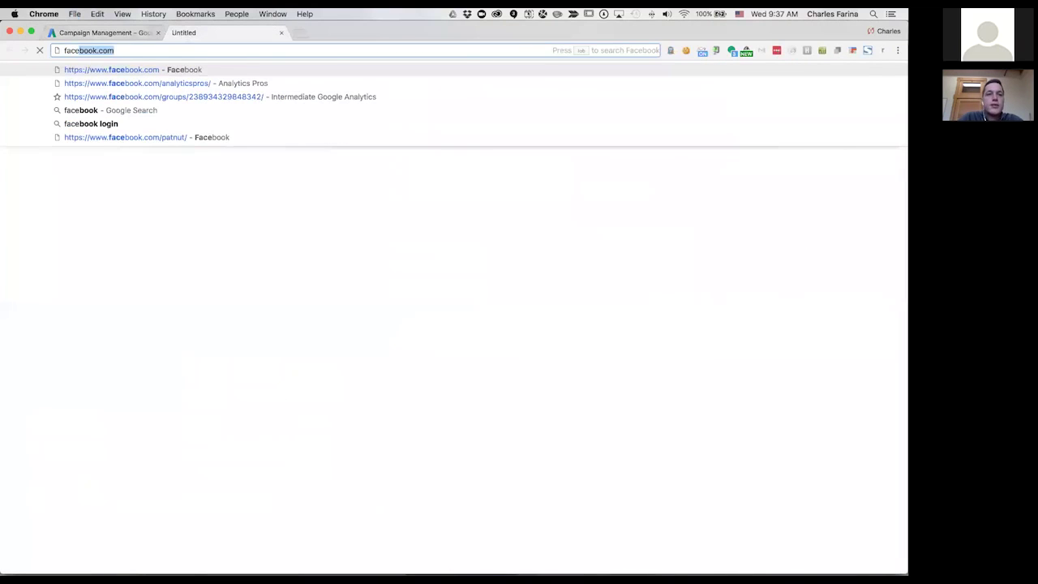
{"action": "key", "text": "Return"}
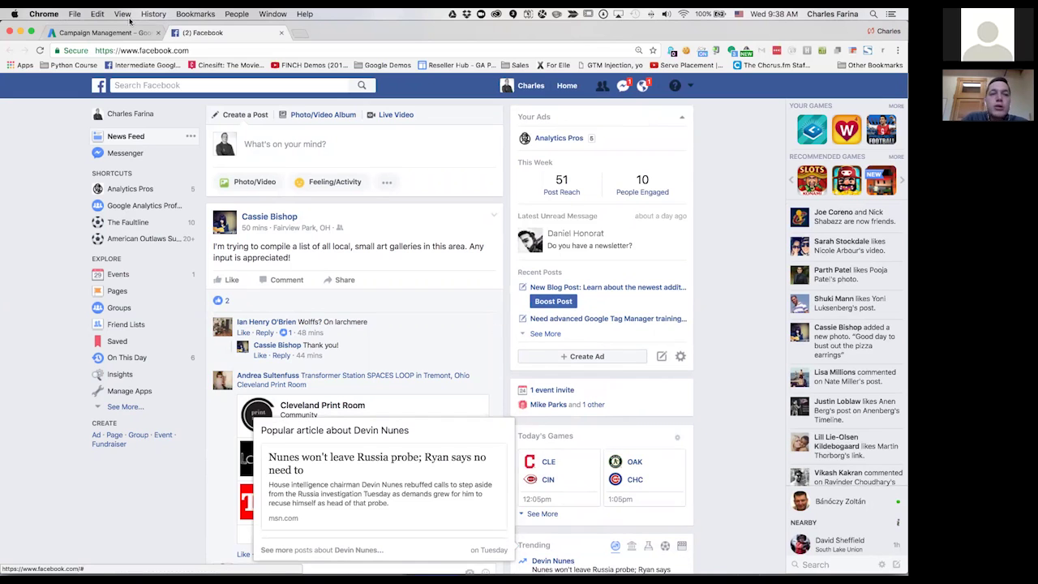
Leave Facebook for the AdWords campaigns page, and return to the Analytics landing pages report in the other Chrome window
{"action": "left_click", "coordinate": [126, 33]}
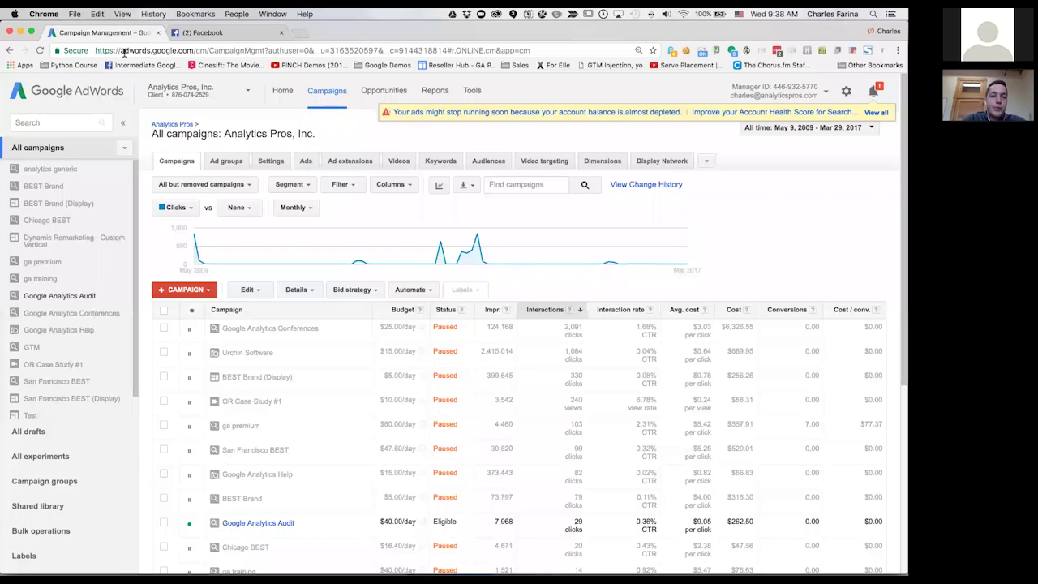
{"action": "key", "text": "ctrl+Up"}
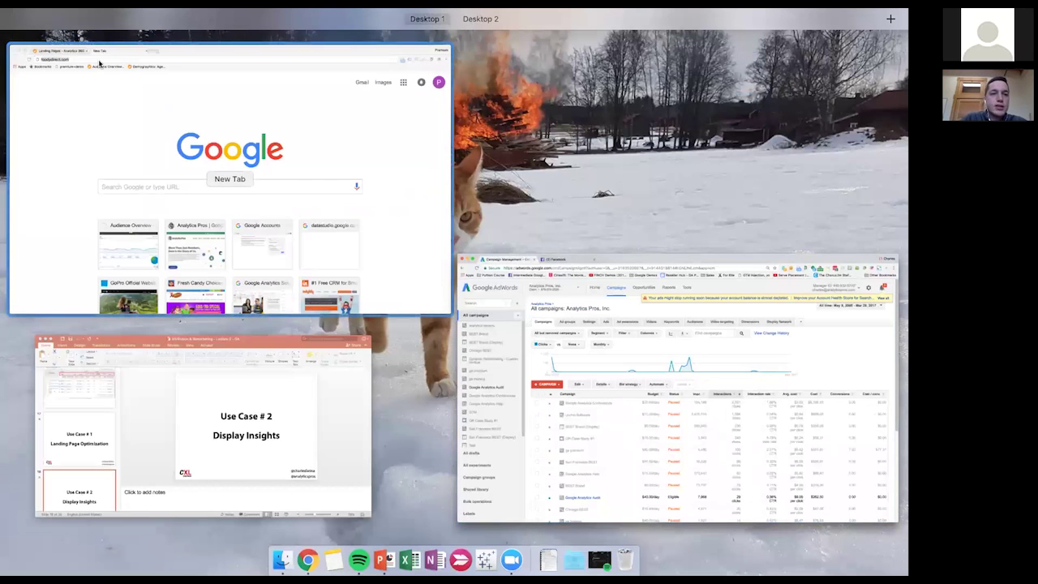
{"action": "left_click", "coordinate": [99, 117]}
{"action": "key", "text": "ctrl+Tab"}
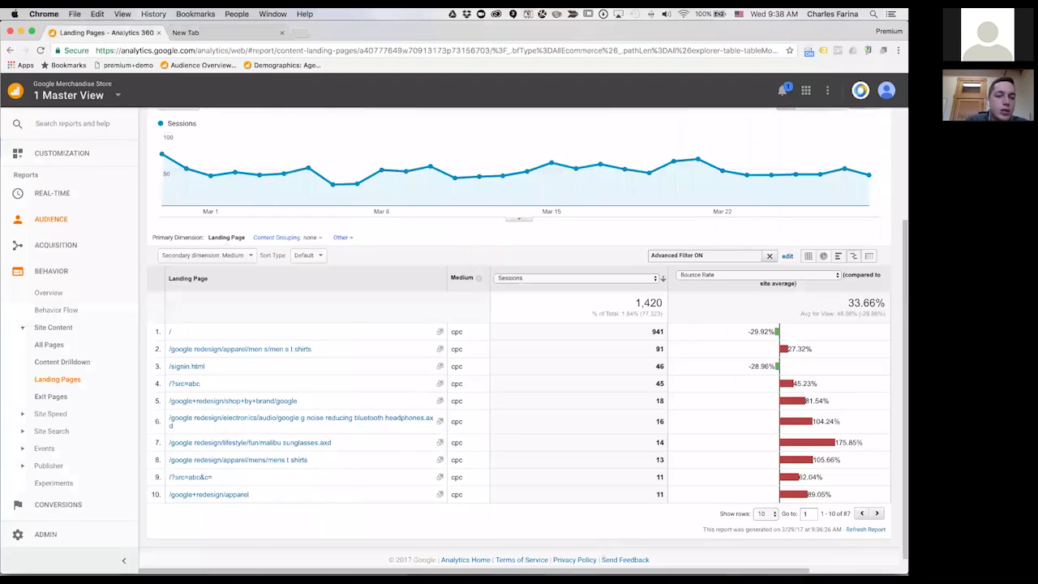
Open the Top Conversion Paths report from the Multi-Channel Funnels reports
{"action": "left_click", "coordinate": [58, 505]}
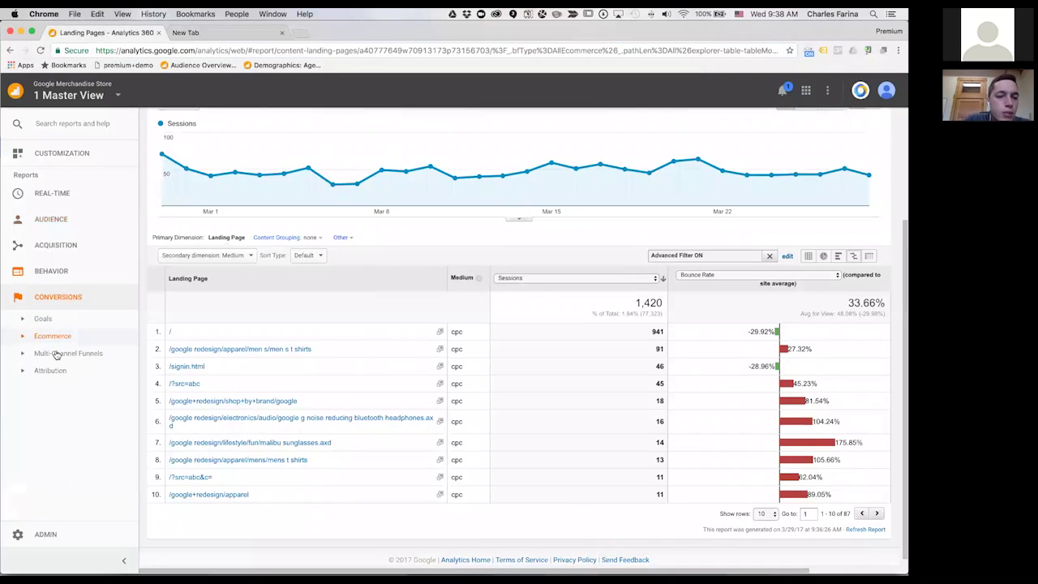
{"action": "left_click", "coordinate": [57, 353]}
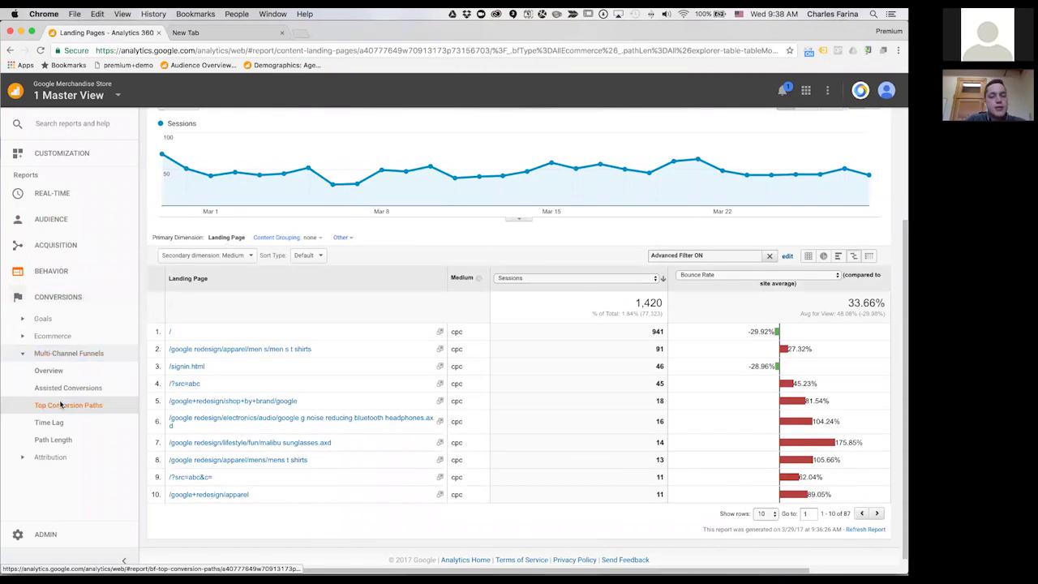
{"action": "left_click", "coordinate": [60, 405]}
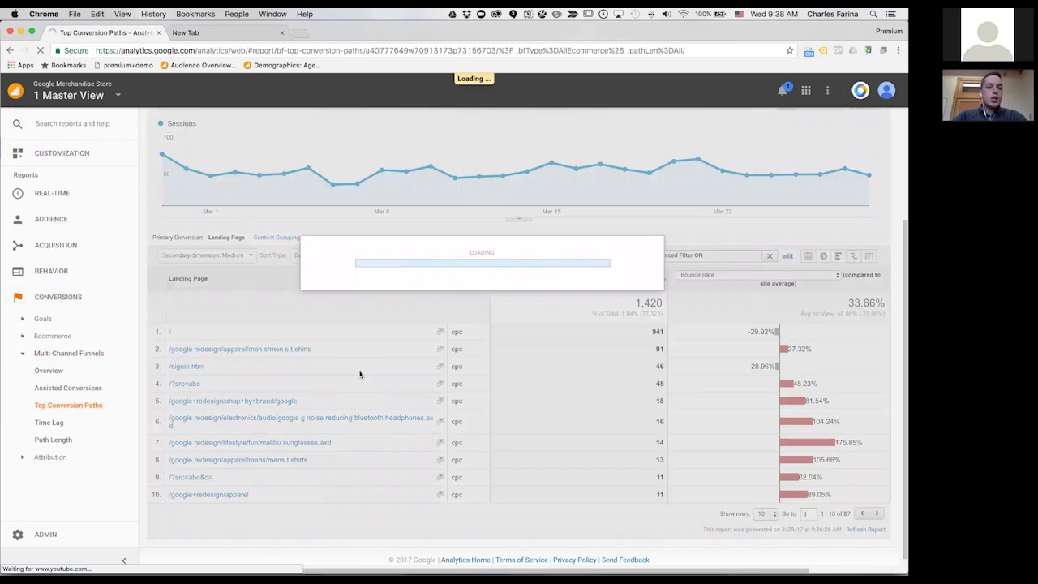
Filter the conversion paths table by "display"
{"action": "scroll", "coordinate": [714, 373], "scroll_direction": "down", "scroll_amount": 2}
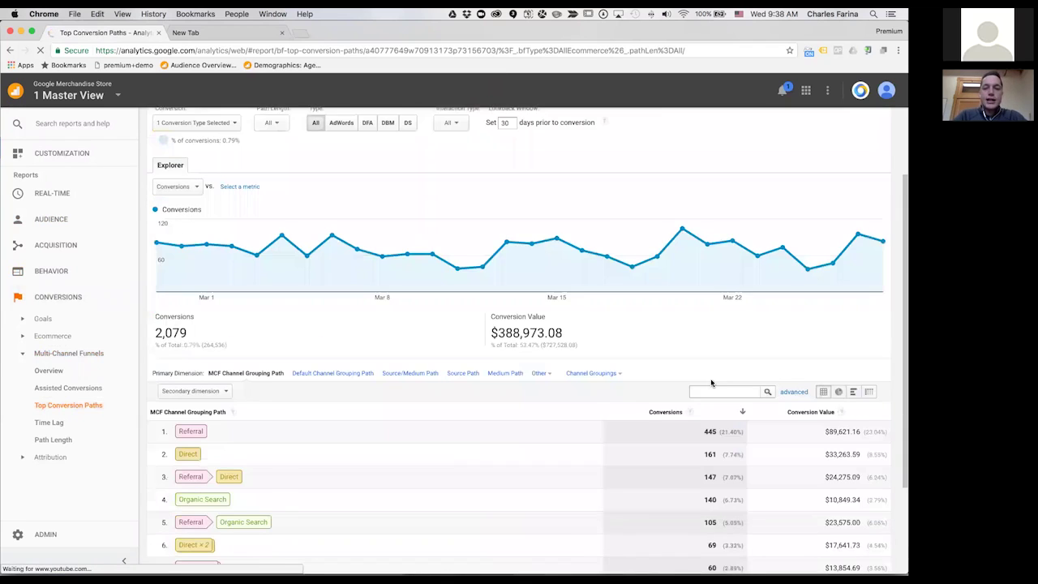
{"action": "scroll", "coordinate": [711, 383], "scroll_direction": "down", "scroll_amount": 1}
{"action": "left_click", "coordinate": [721, 371]}
{"action": "type", "text": "display"}
{"action": "key", "text": "Return"}
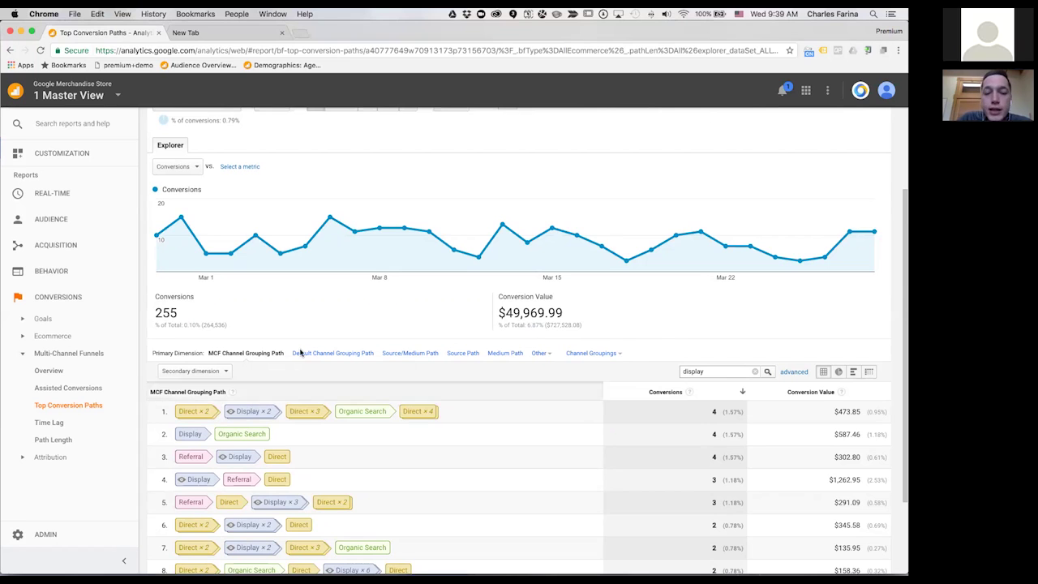
Examine the filtered display paths, highlighting total Conversions and Conversion Value and checking the impression markers on the Display touchpoints
{"action": "scroll", "coordinate": [300, 352], "scroll_direction": "down", "scroll_amount": 3}
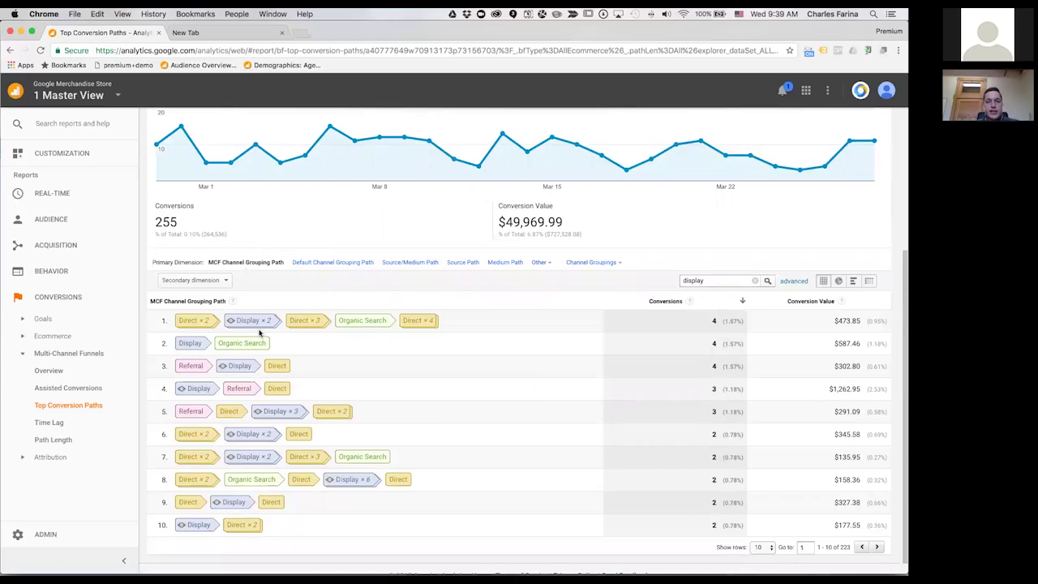
{"action": "double_click", "coordinate": [172, 222]}
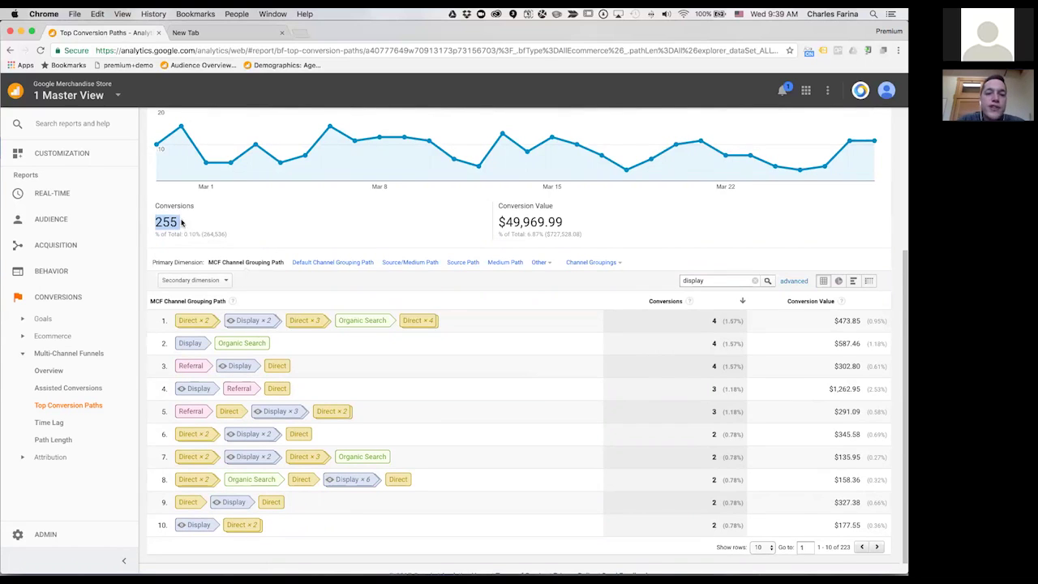
{"action": "triple_click", "coordinate": [524, 224]}
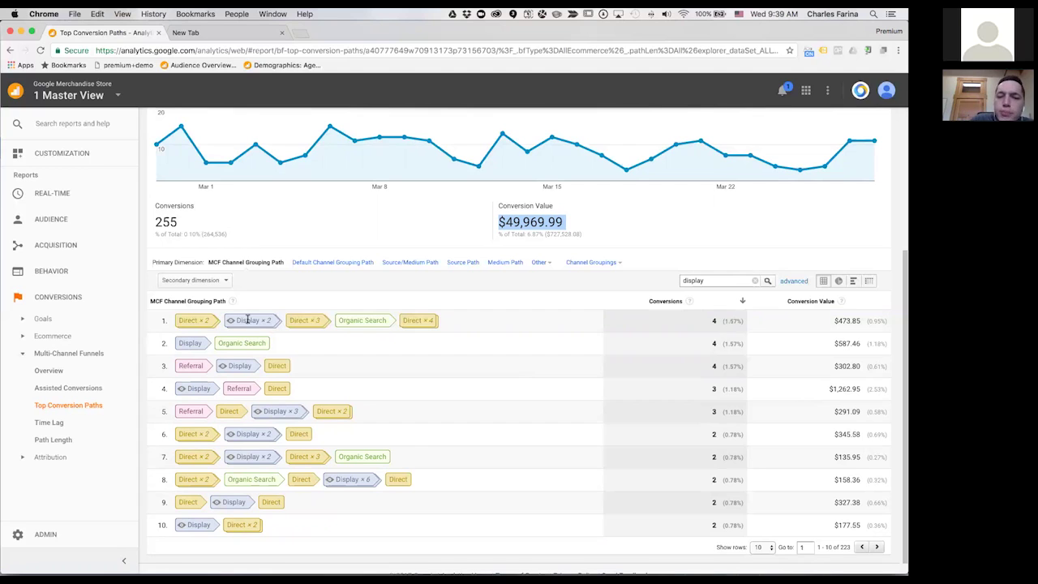
{"action": "mouse_move", "coordinate": [245, 319]}
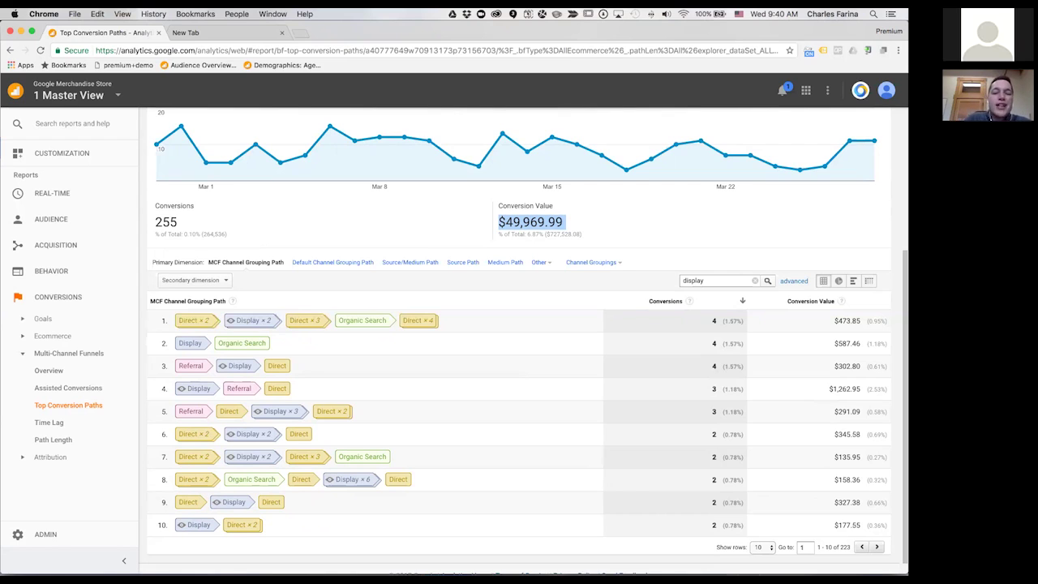
{"action": "mouse_move", "coordinate": [181, 525]}
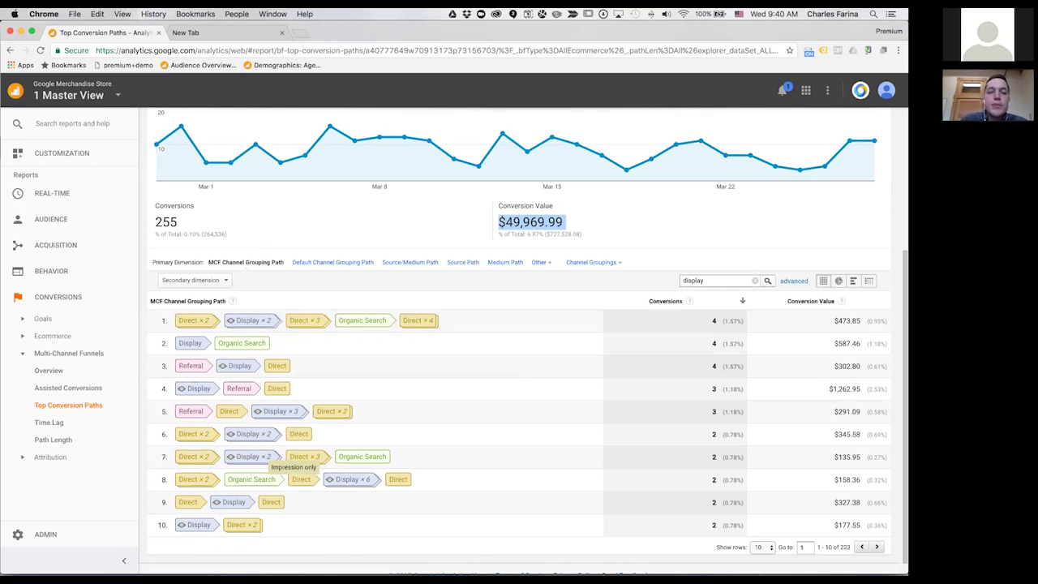
Add Campaign (Or Source/Medium) Path as the secondary dimension of the conversion paths table
{"action": "left_click", "coordinate": [193, 280]}
{"action": "type", "text": "cap"}
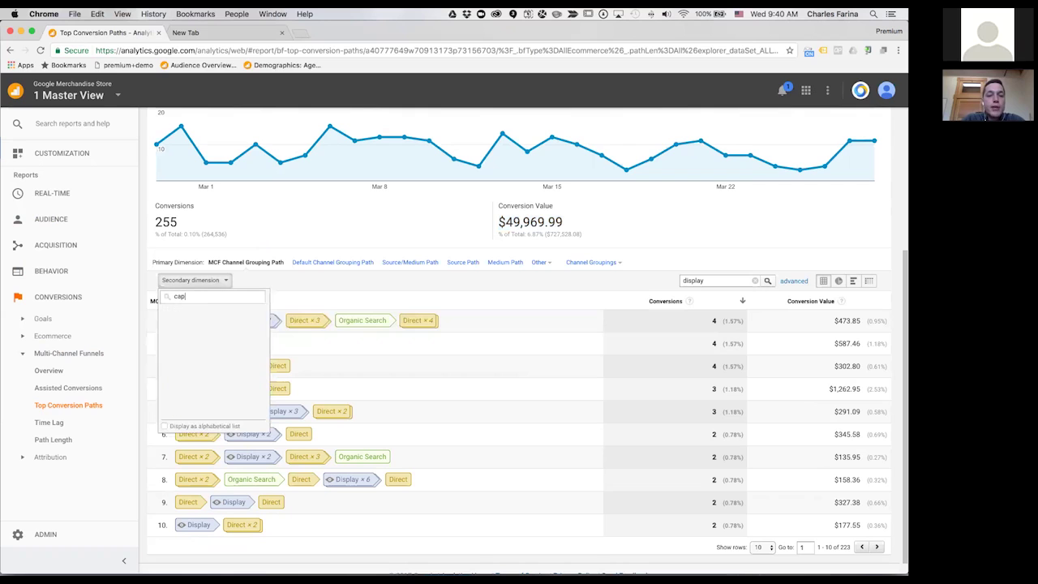
{"action": "left_click", "coordinate": [209, 331]}
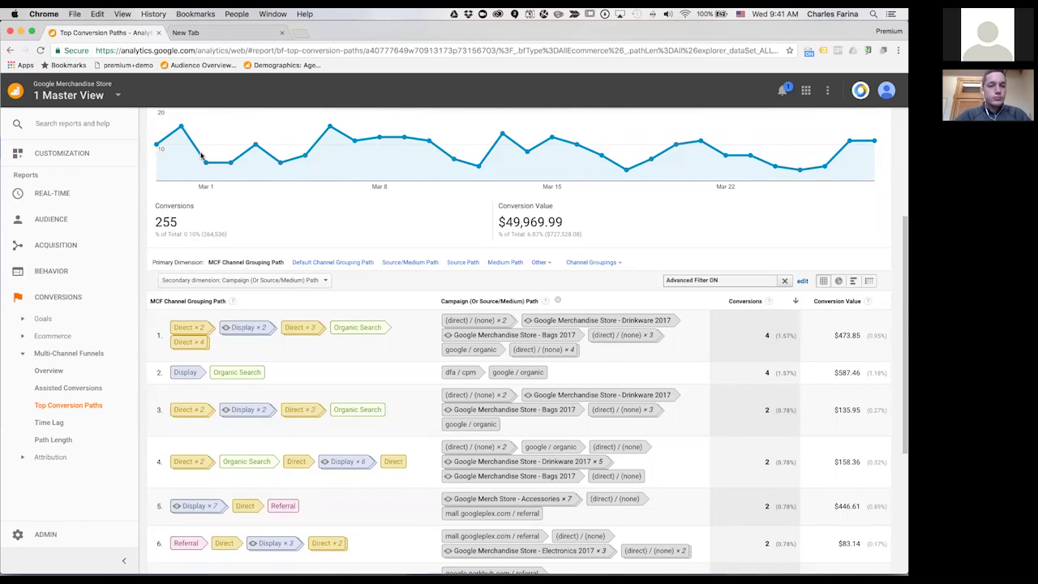
Bring the PowerPoint presentation to the front and locate the Use Case # 2 slide among the thumbnails
{"action": "key", "text": "ctrl+Up"}
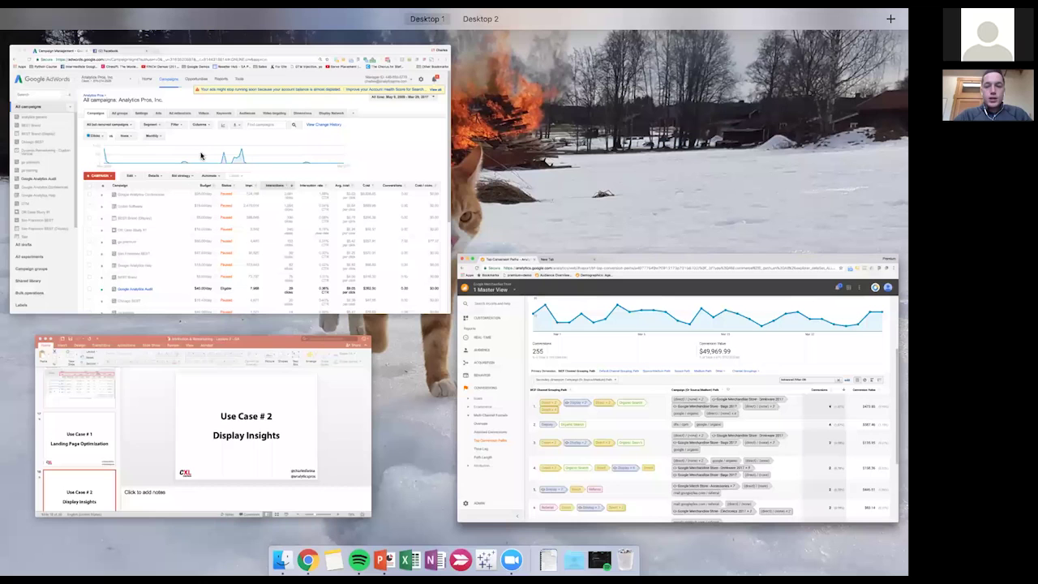
{"action": "left_click", "coordinate": [260, 389]}
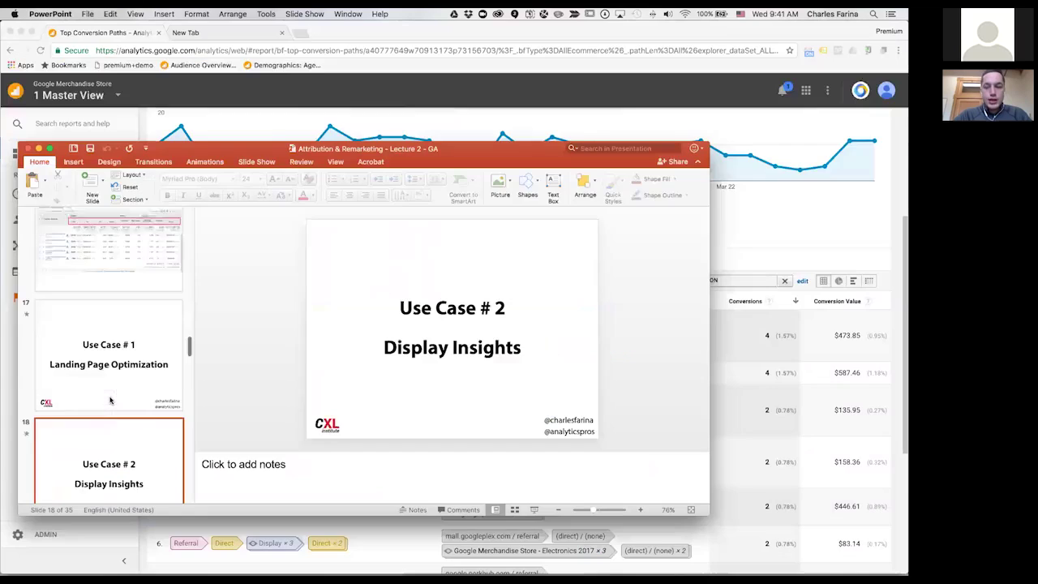
{"action": "scroll", "coordinate": [111, 399], "scroll_direction": "down", "scroll_amount": 1}
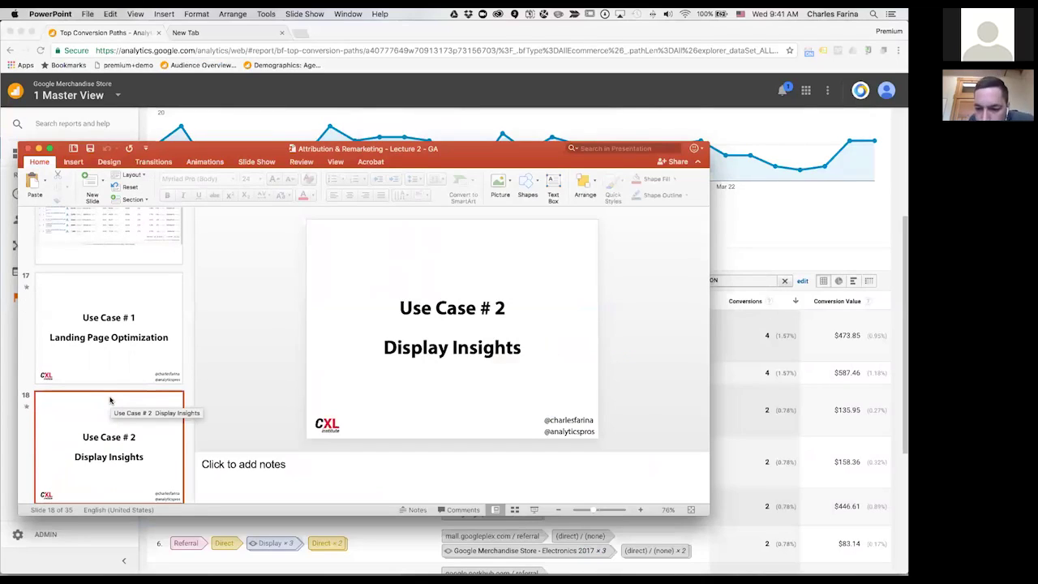
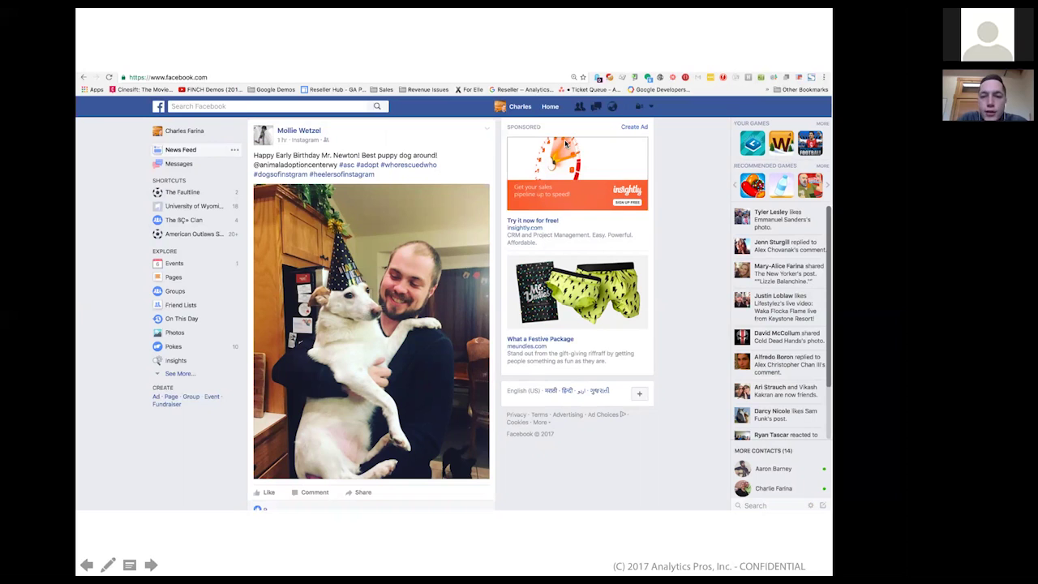
Present the Facebook and Insightly ad example through the "Create segment of convertors in GA" slide, and end the slide show
{"action": "left_click", "coordinate": [512, 183]}
{"action": "key", "text": "Left"}
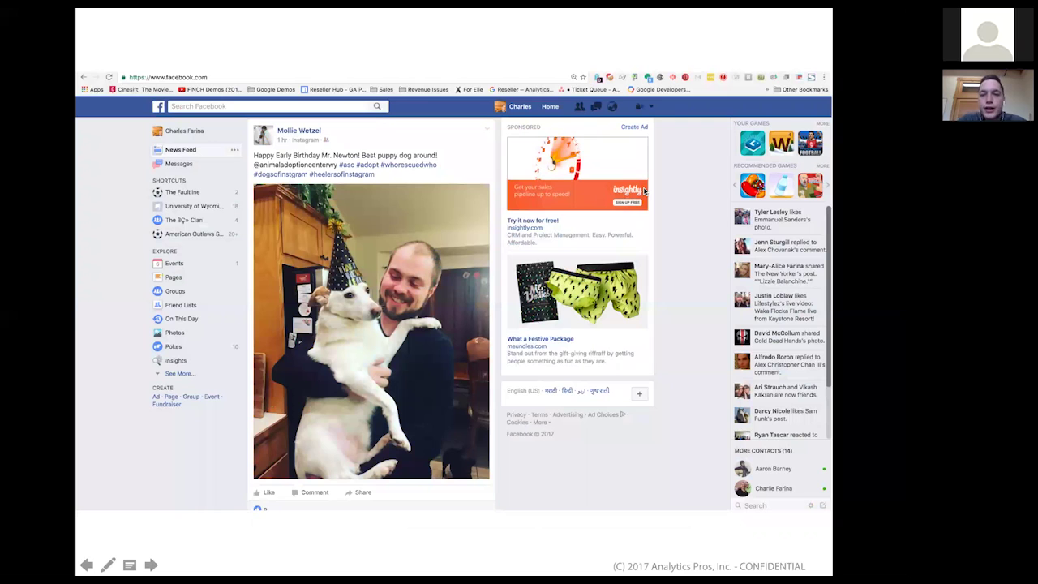
{"action": "left_click", "coordinate": [645, 191]}
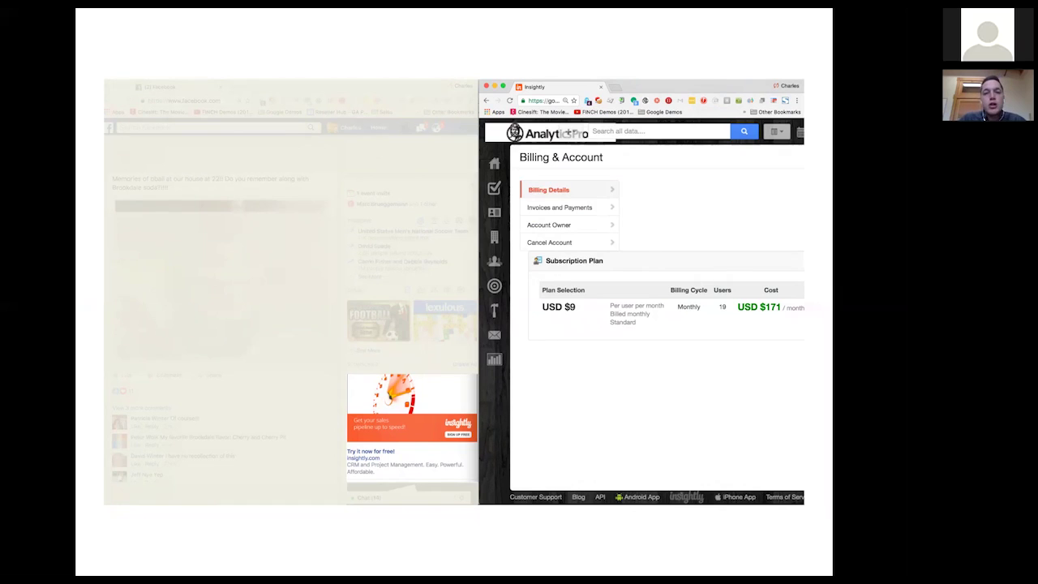
{"action": "key", "text": "Right"}
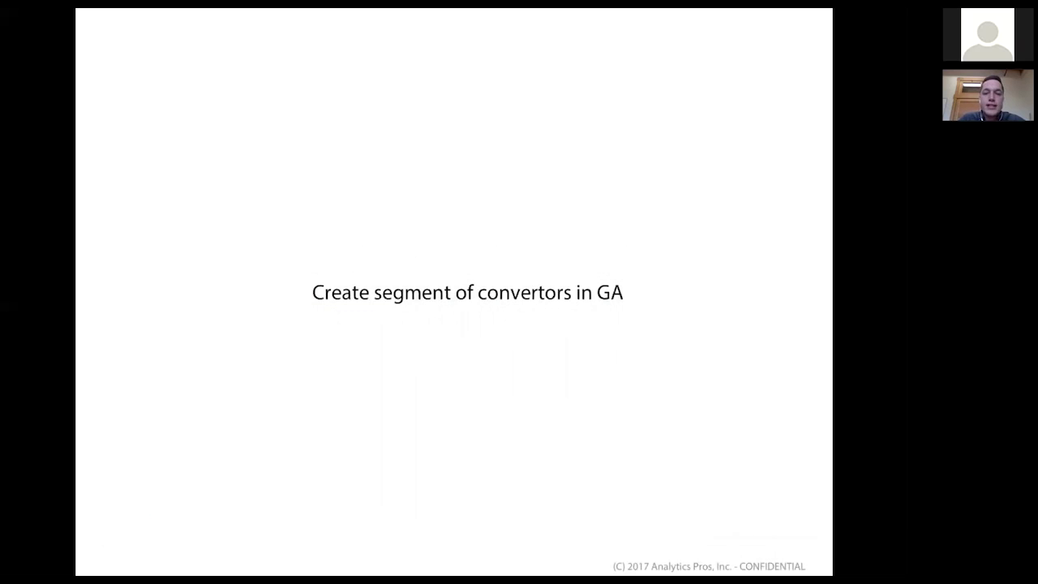
{"action": "key", "text": "Escape"}
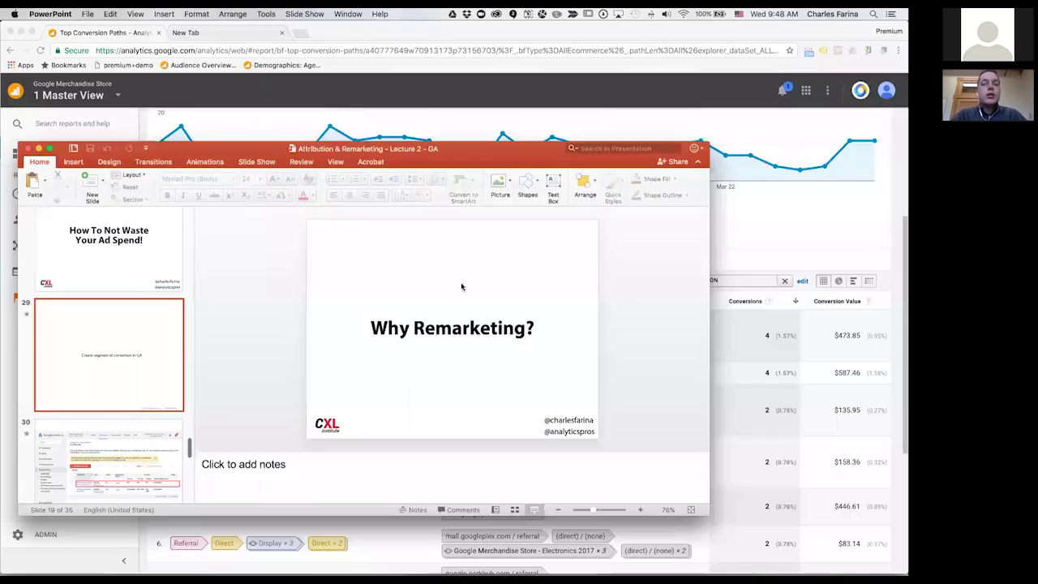
Switch to Google Analytics in Chrome and open the Audience Overview report
{"action": "left_click", "coordinate": [286, 130]}
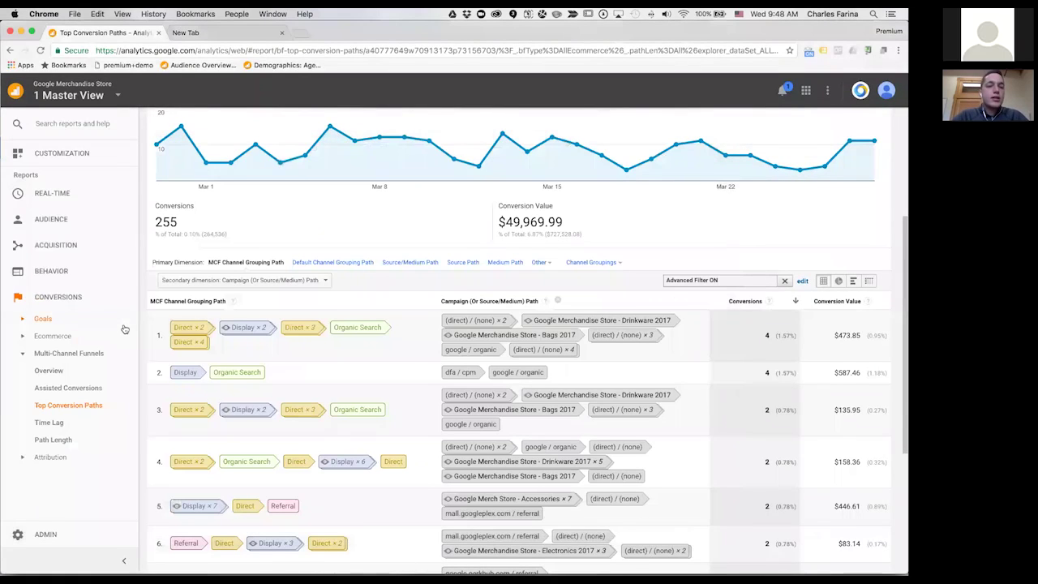
{"action": "left_click", "coordinate": [73, 227]}
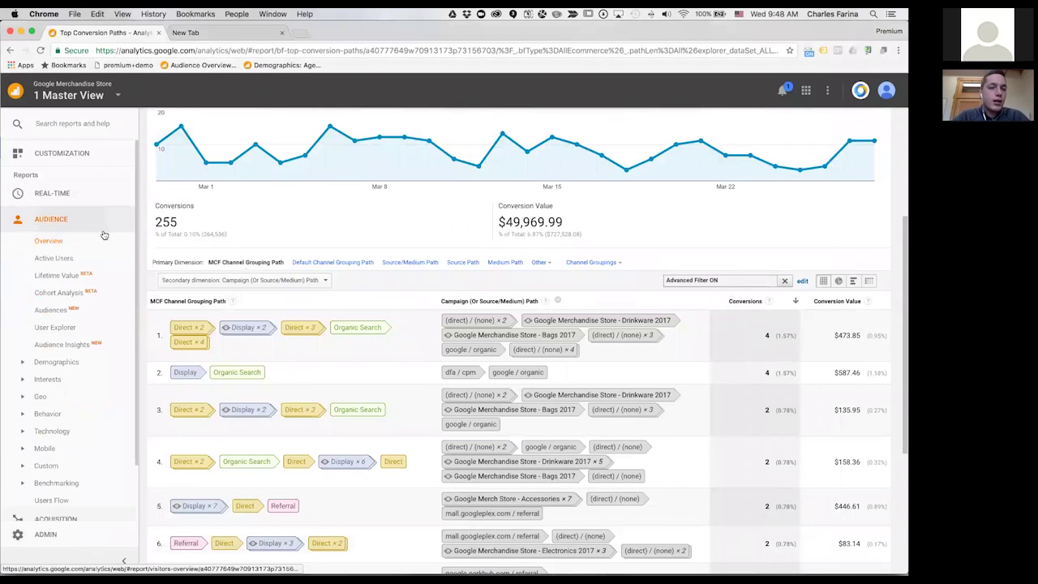
{"action": "left_click", "coordinate": [48, 241]}
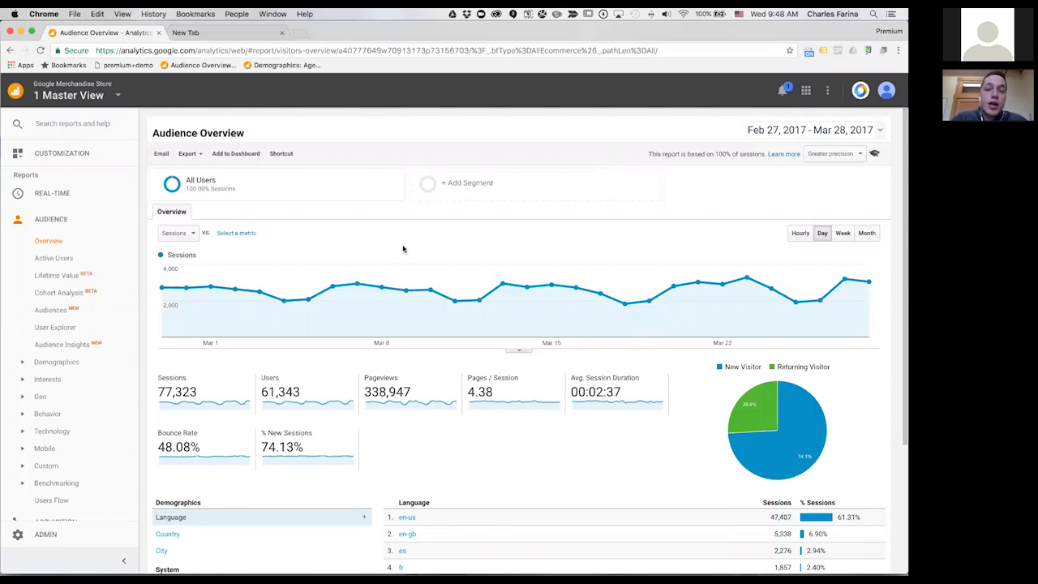
Create a new segment on the Audience Overview report with an advanced condition based on Goal Completions
{"action": "left_click", "coordinate": [448, 176]}
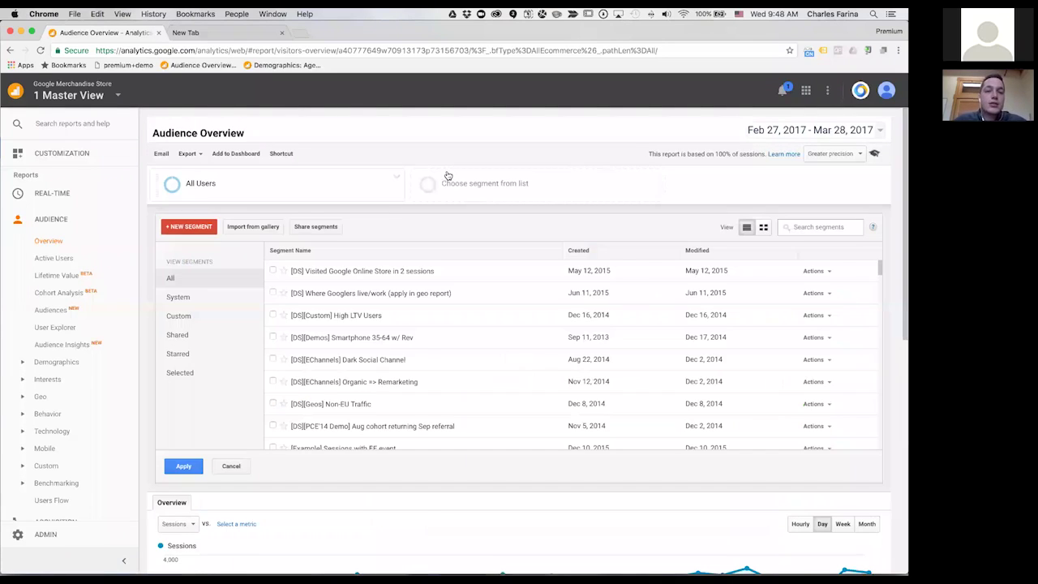
{"action": "left_click", "coordinate": [209, 227]}
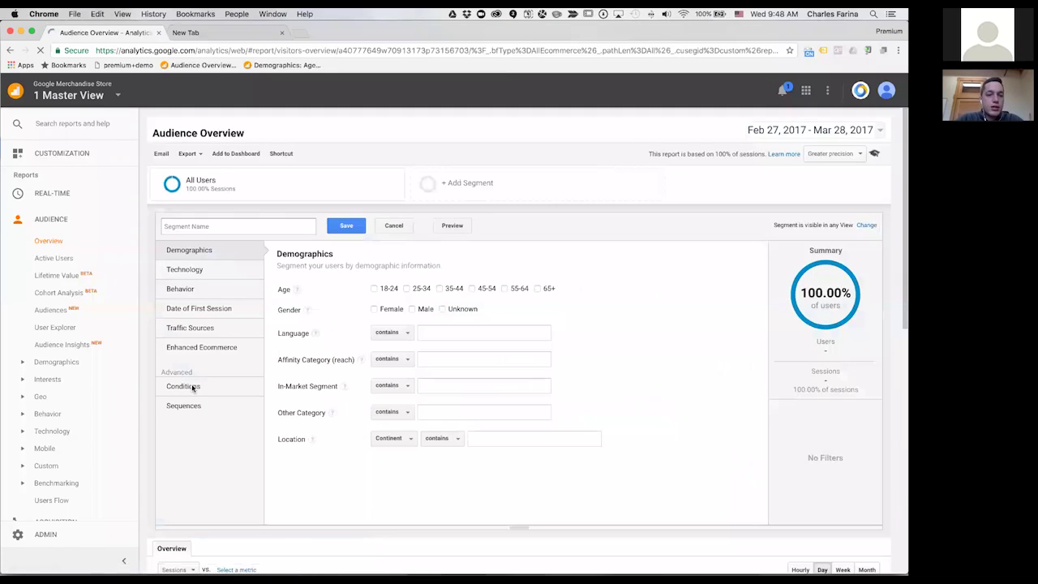
{"action": "left_click", "coordinate": [193, 387]}
{"action": "left_click", "coordinate": [324, 311]}
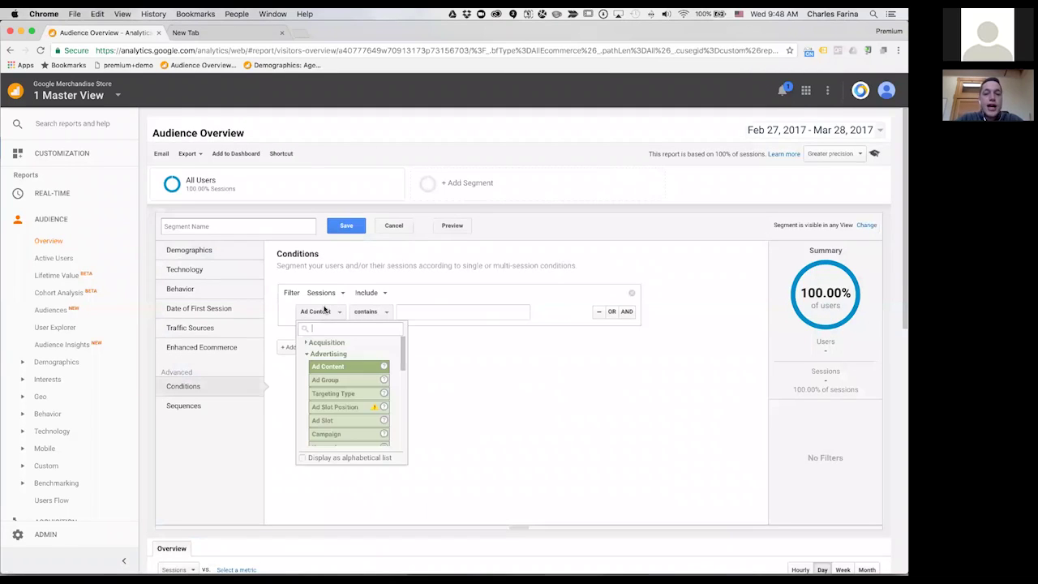
{"action": "type", "text": "goal comple"}
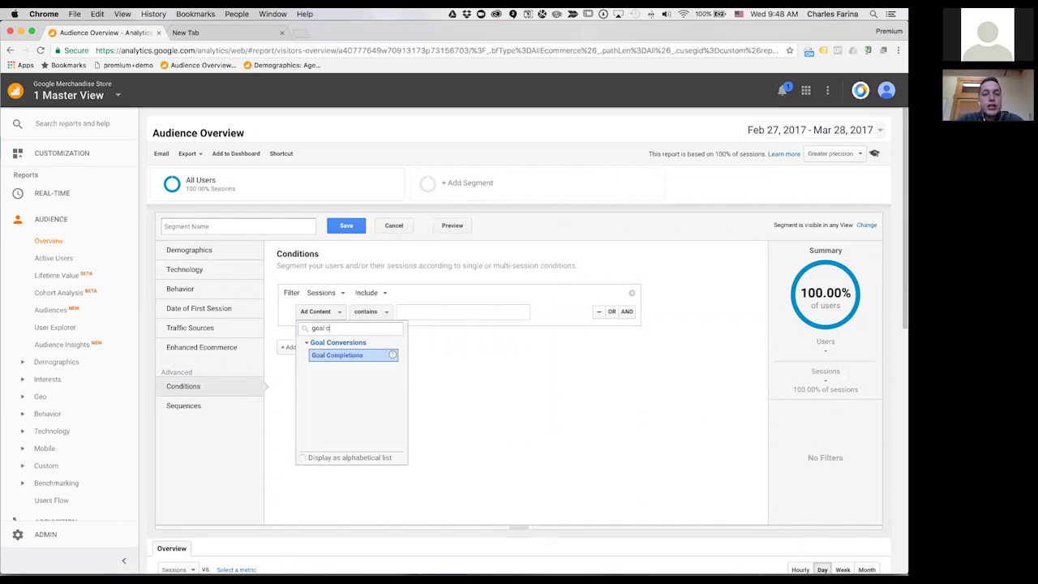
{"action": "key", "text": "Down"}
{"action": "key", "text": "Return"}
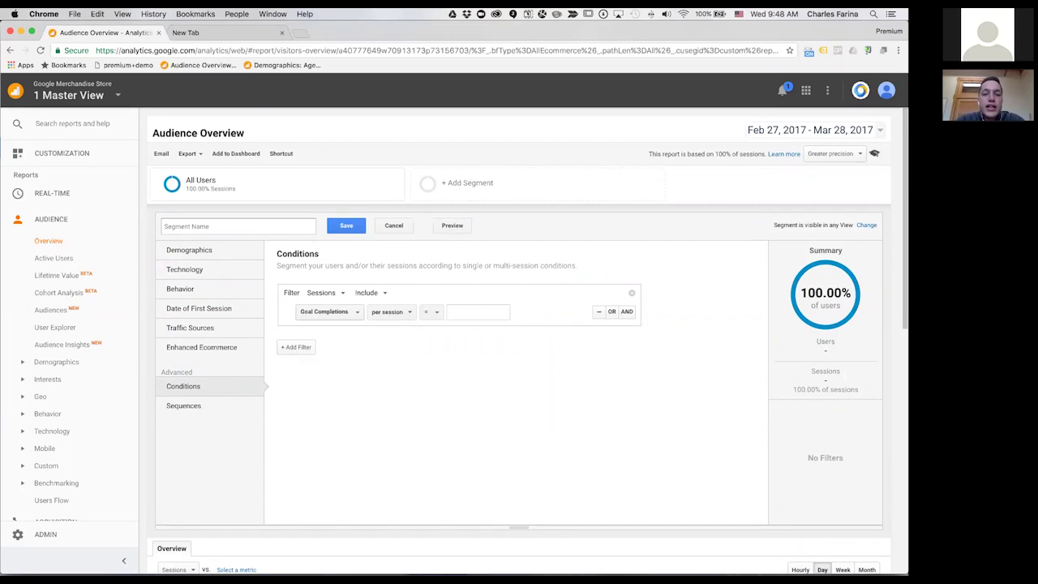
Replace the condition's metric with Click on Luxury Travel promo (Goal 17 Completions)
{"action": "left_click", "coordinate": [337, 313]}
{"action": "type", "text": "trans"}
{"action": "key", "text": "Down"}
{"action": "key", "text": "Down"}
{"action": "key", "text": "Down"}
{"action": "key", "text": "Down"}
{"action": "key", "text": "Down"}
{"action": "key", "text": "BackSpace"}
{"action": "key", "text": "BackSpace"}
{"action": "key", "text": "BackSpace"}
{"action": "key", "text": "BackSpace"}
{"action": "key", "text": "BackSpace"}
{"action": "type", "text": "goal"}
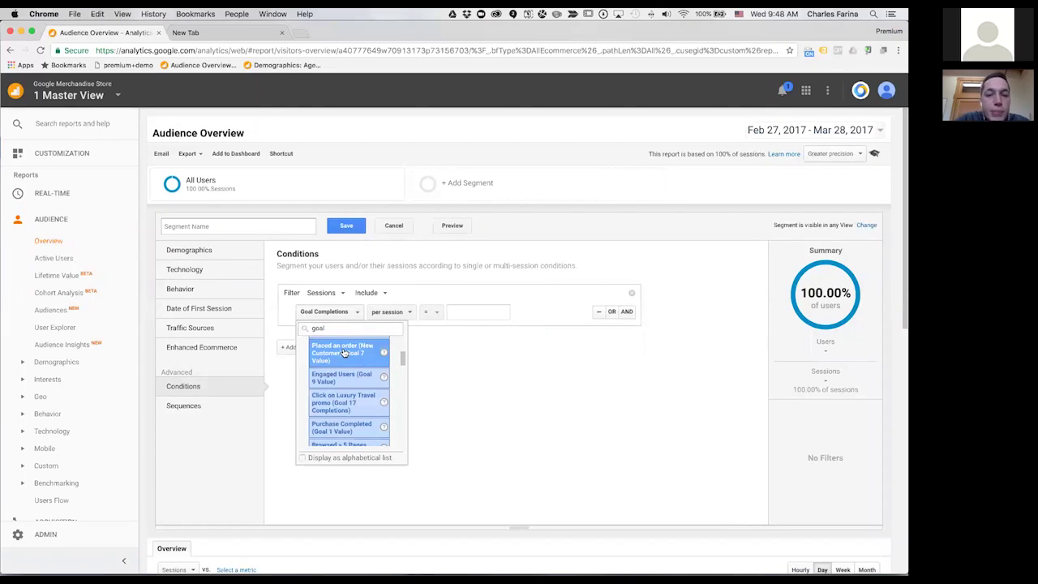
{"action": "scroll", "coordinate": [344, 369], "scroll_direction": "down", "scroll_amount": 1}
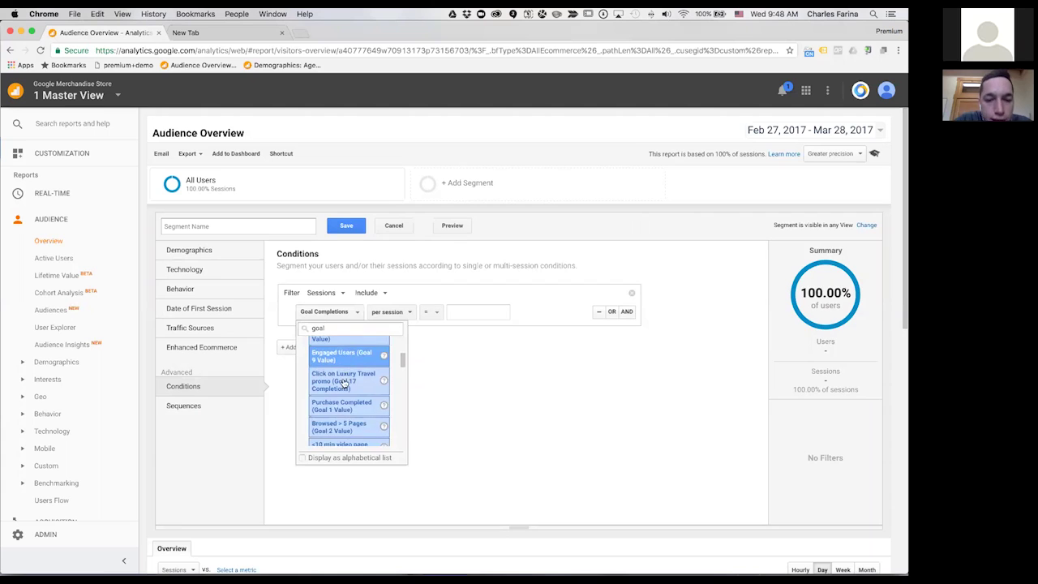
{"action": "left_click", "coordinate": [346, 382]}
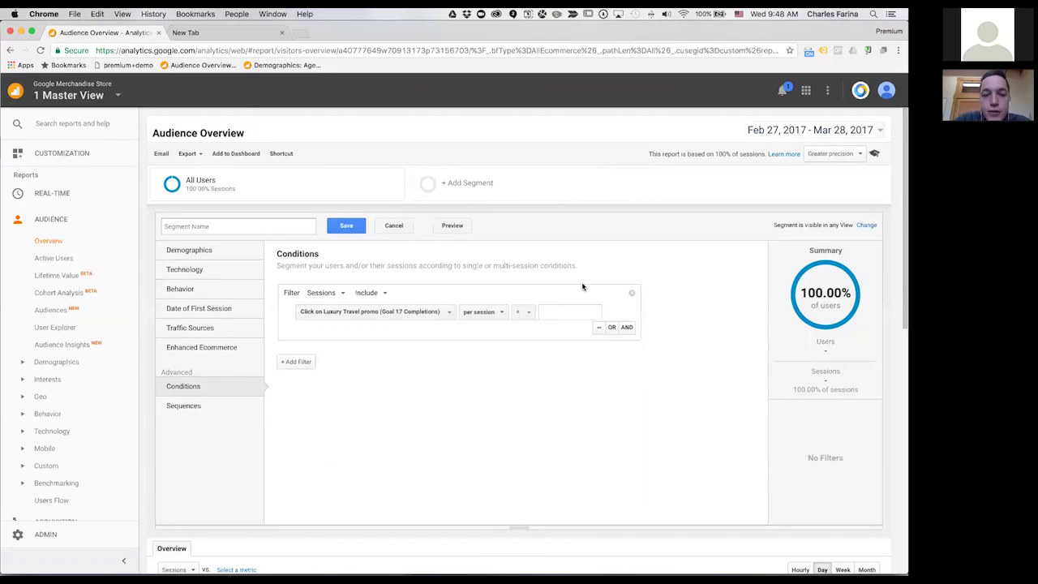
Set the Goal 17 Completions condition to greater than 0 per session
{"action": "left_click", "coordinate": [500, 313]}
{"action": "left_click", "coordinate": [548, 312]}
{"action": "type", "text": "1"}
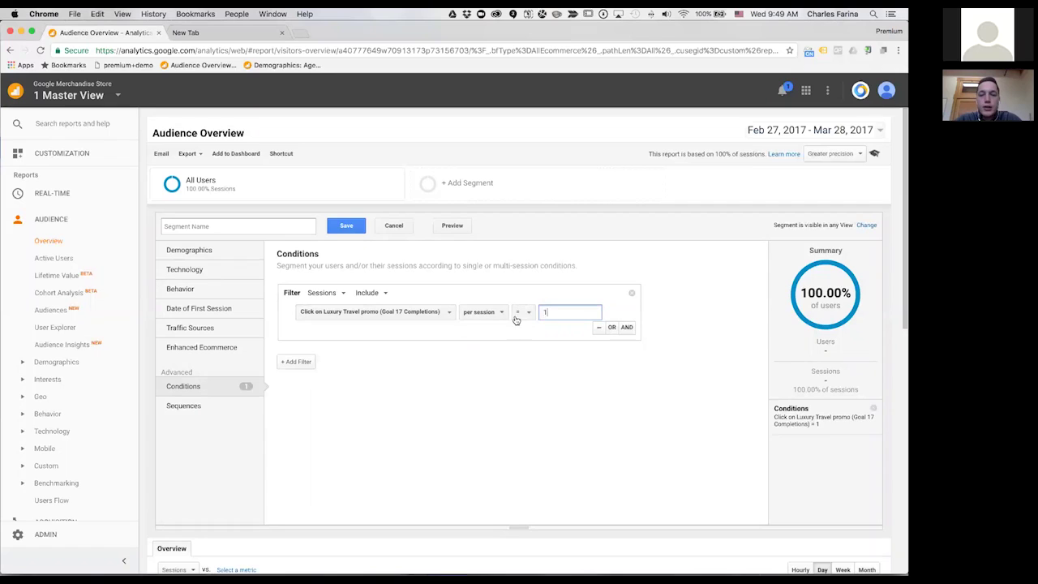
{"action": "left_click", "coordinate": [522, 313]}
{"action": "left_click", "coordinate": [533, 362]}
{"action": "left_click", "coordinate": [367, 293]}
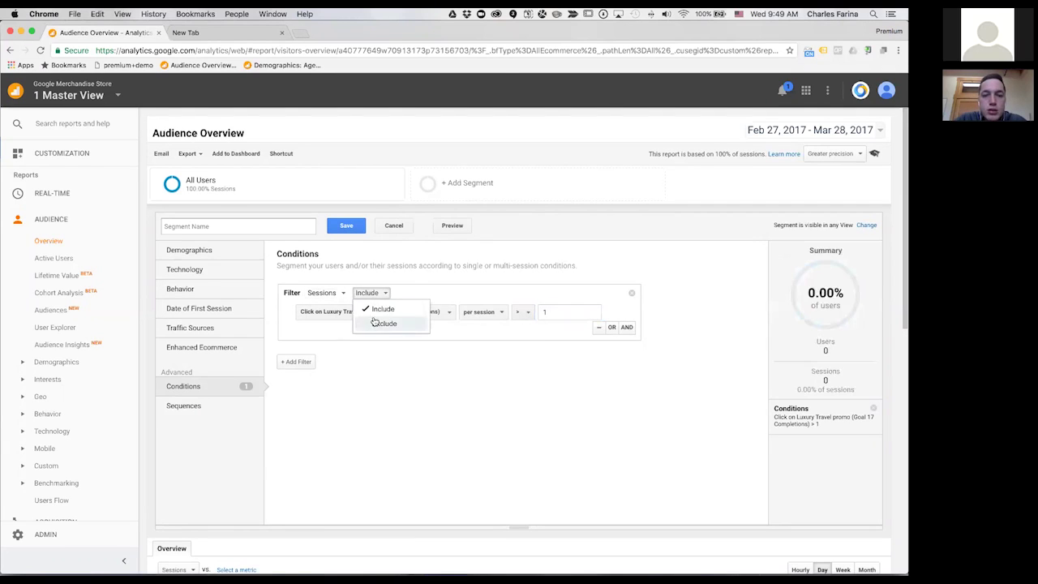
{"action": "left_click", "coordinate": [362, 373]}
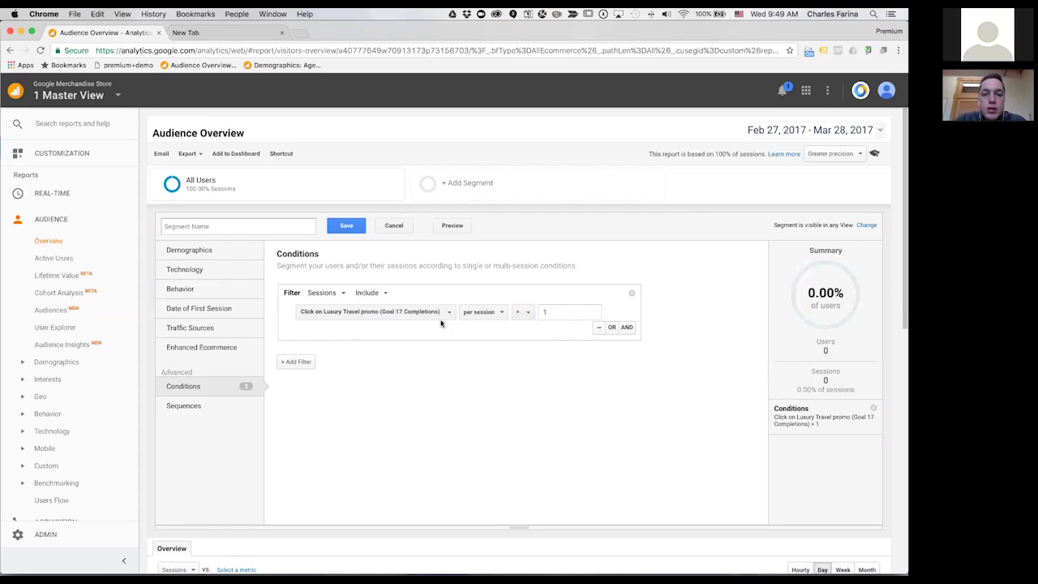
{"action": "left_click", "coordinate": [543, 310]}
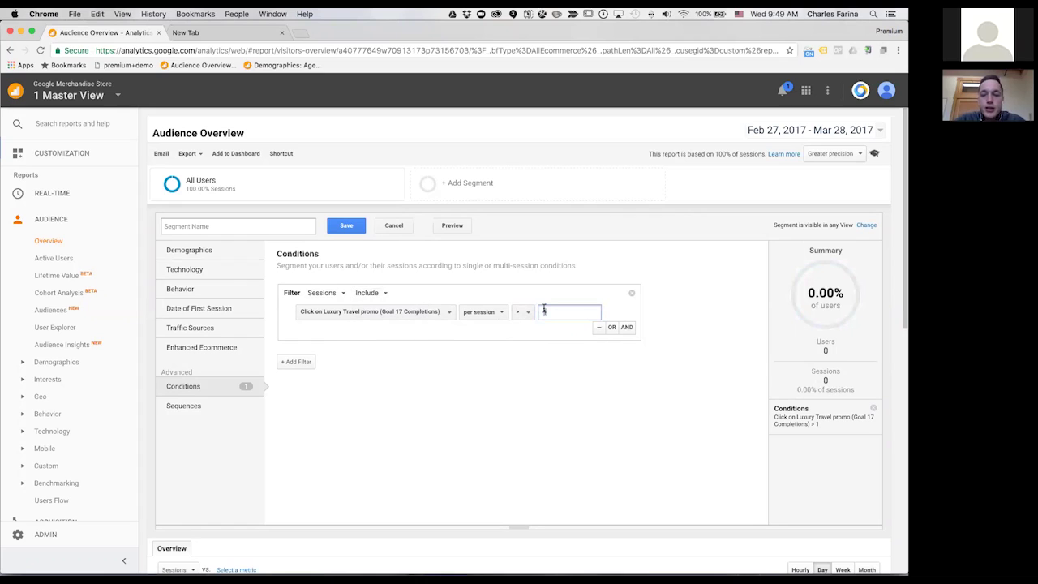
{"action": "key", "text": "BackSpace"}
{"action": "type", "text": "0"}
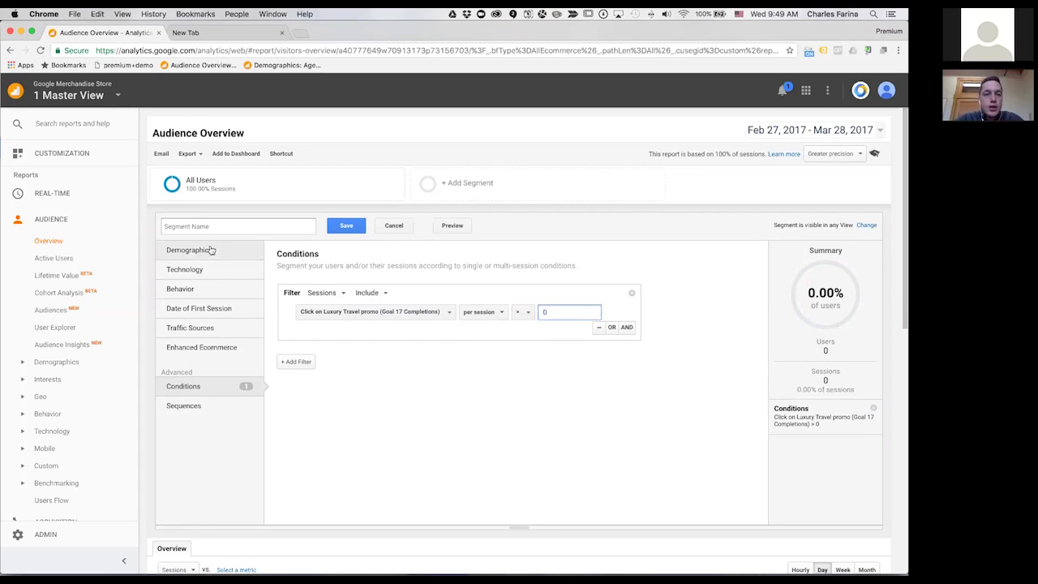
Name the segment Convertors and save it
{"action": "left_click", "coordinate": [204, 225]}
{"action": "type", "text": "Convertors"}
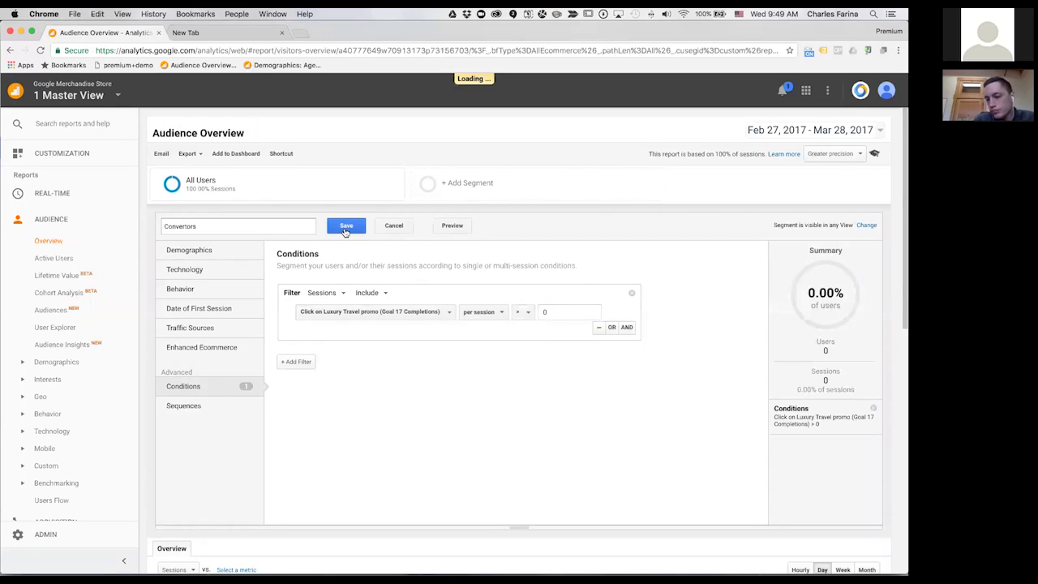
{"action": "left_click", "coordinate": [345, 229]}
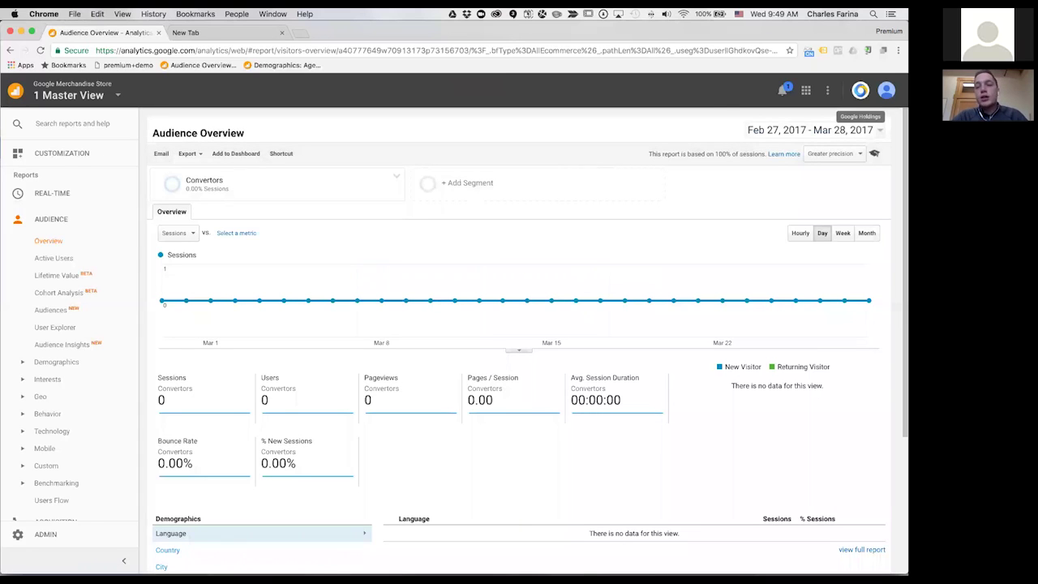
Switch to the Analytics Pros (house account) organization and build an audience from the Convertors segment
{"action": "left_click", "coordinate": [860, 90]}
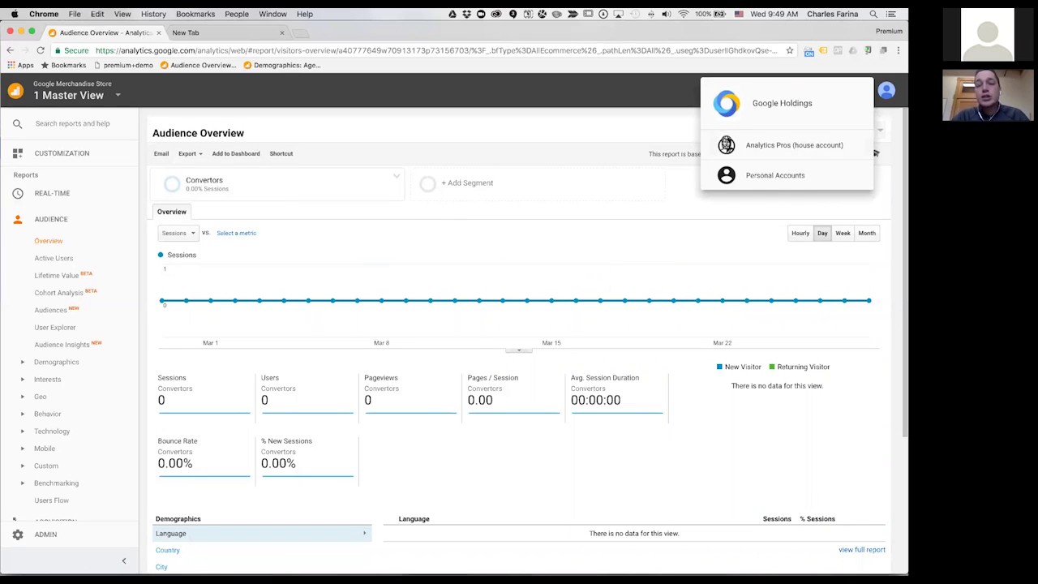
{"action": "left_click", "coordinate": [770, 145]}
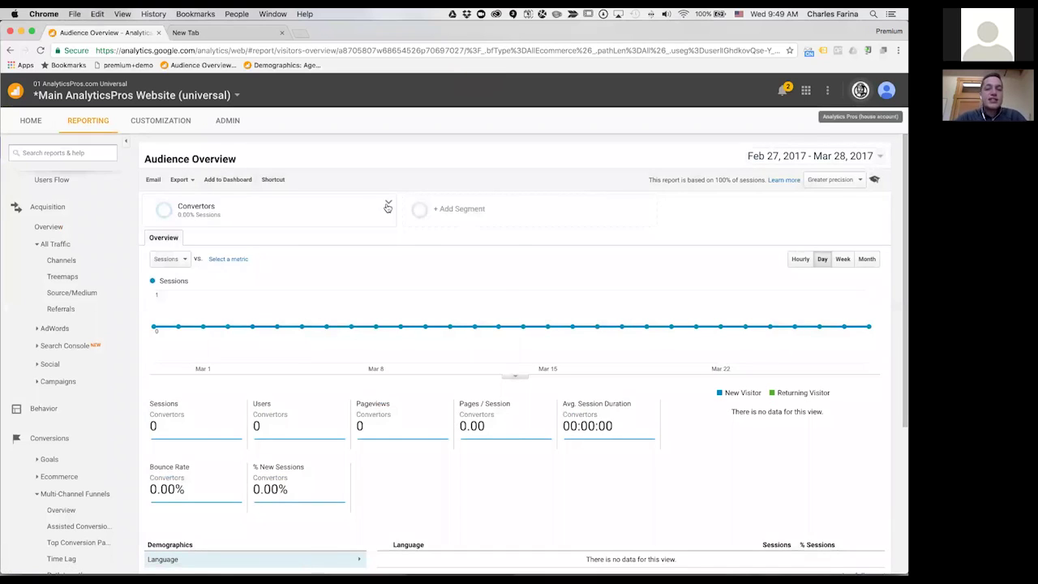
{"action": "left_click", "coordinate": [388, 205]}
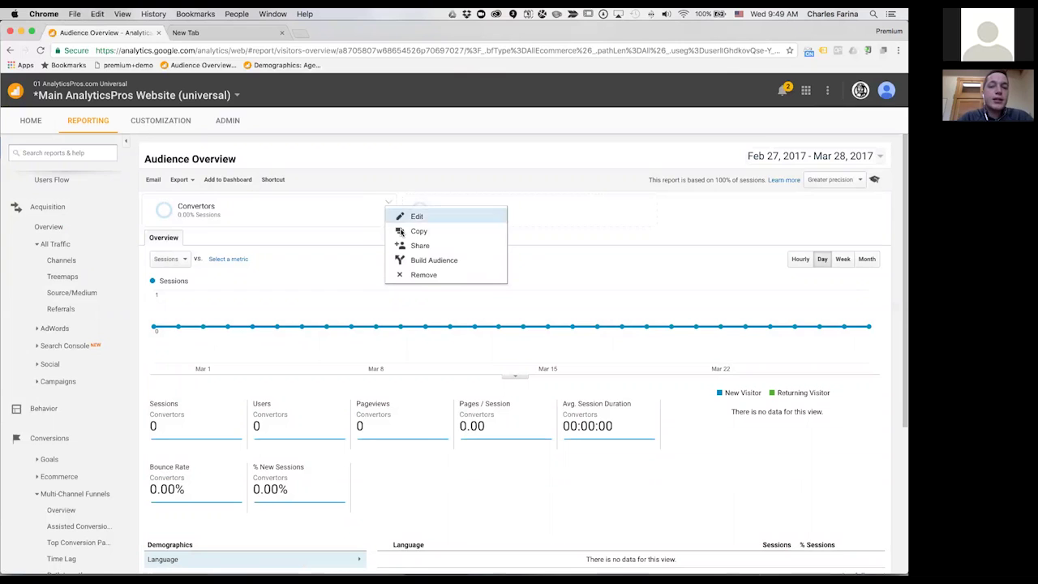
{"action": "left_click", "coordinate": [430, 258]}
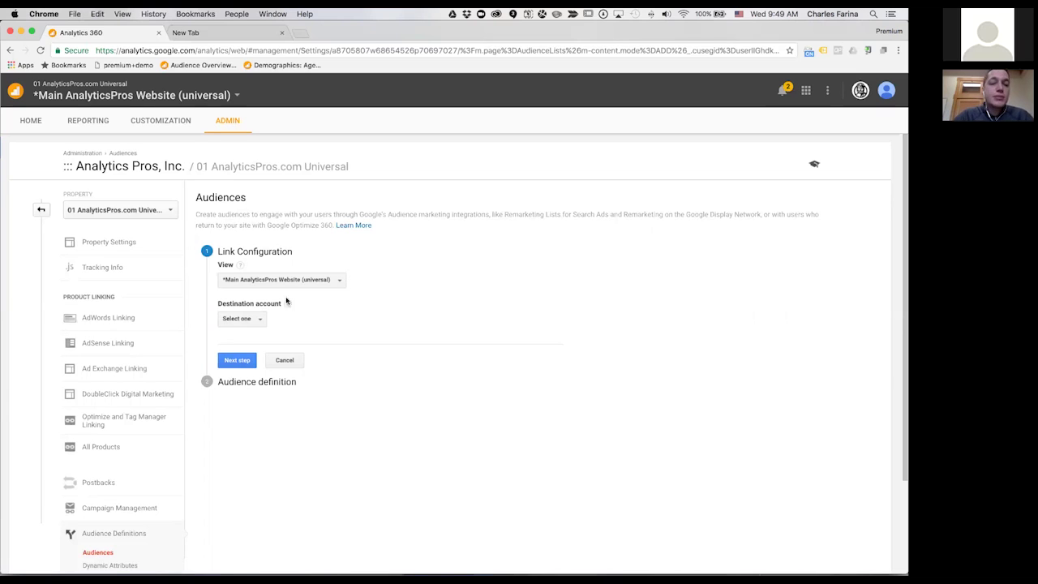
Choose the linked AdWords account as the audience's destination account and continue to the audience definition
{"action": "left_click", "coordinate": [245, 321]}
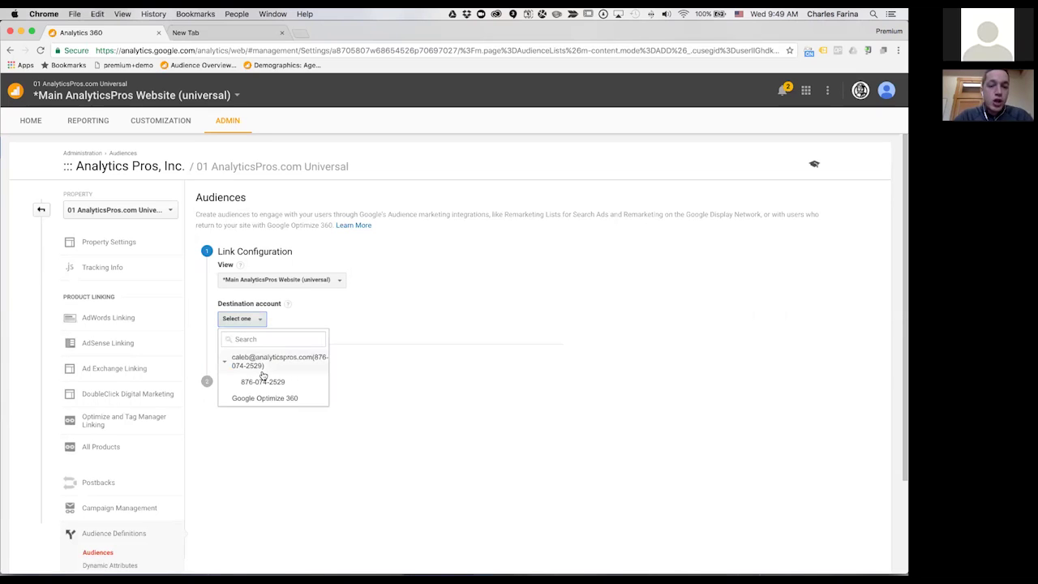
{"action": "scroll", "coordinate": [262, 373], "scroll_direction": "down", "scroll_amount": 1}
{"action": "scroll", "coordinate": [273, 367], "scroll_direction": "down", "scroll_amount": 1}
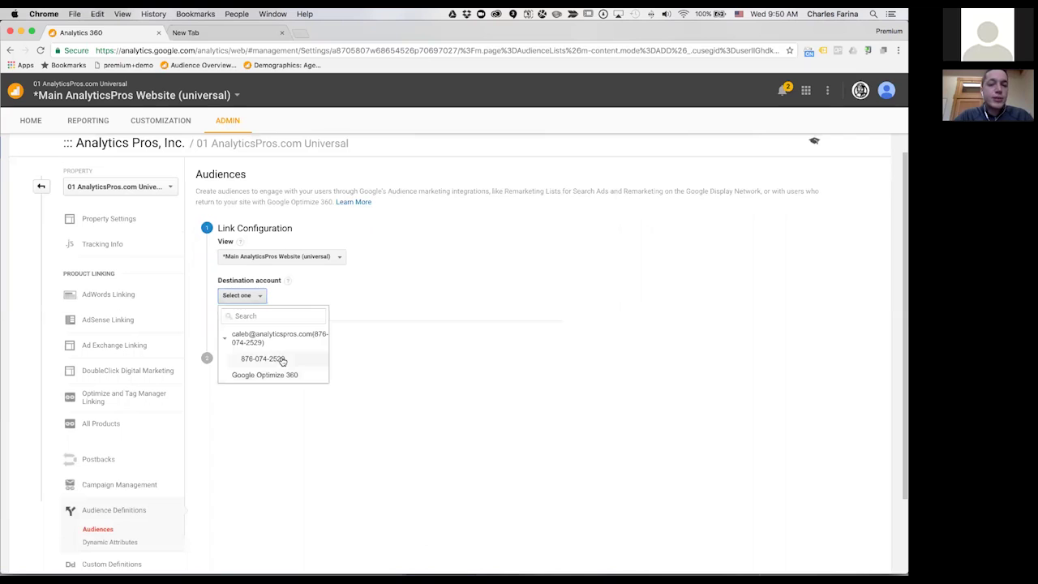
{"action": "left_click", "coordinate": [282, 359]}
{"action": "left_click", "coordinate": [246, 337]}
Name the audience Convertors in its audience definition
{"action": "left_click", "coordinate": [292, 474]}
{"action": "type", "text": "Convertors"}
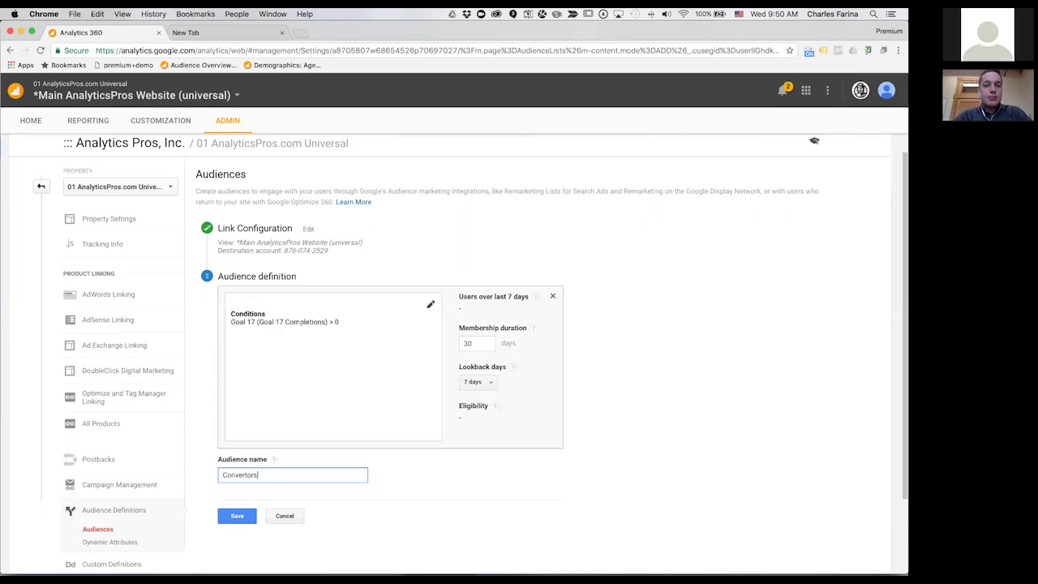
{"action": "scroll", "coordinate": [468, 359], "scroll_direction": "down", "scroll_amount": 2}
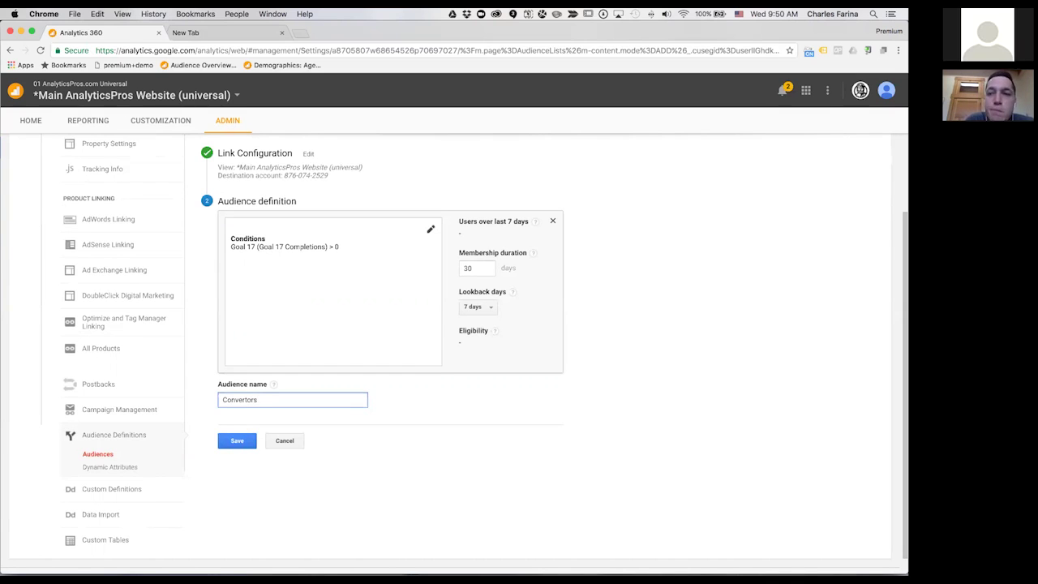
Switch to the PowerPoint presentation and start the slide show from slide 30, the AdWords Audiences screenshot
{"action": "key", "text": "ctrl+Up"}
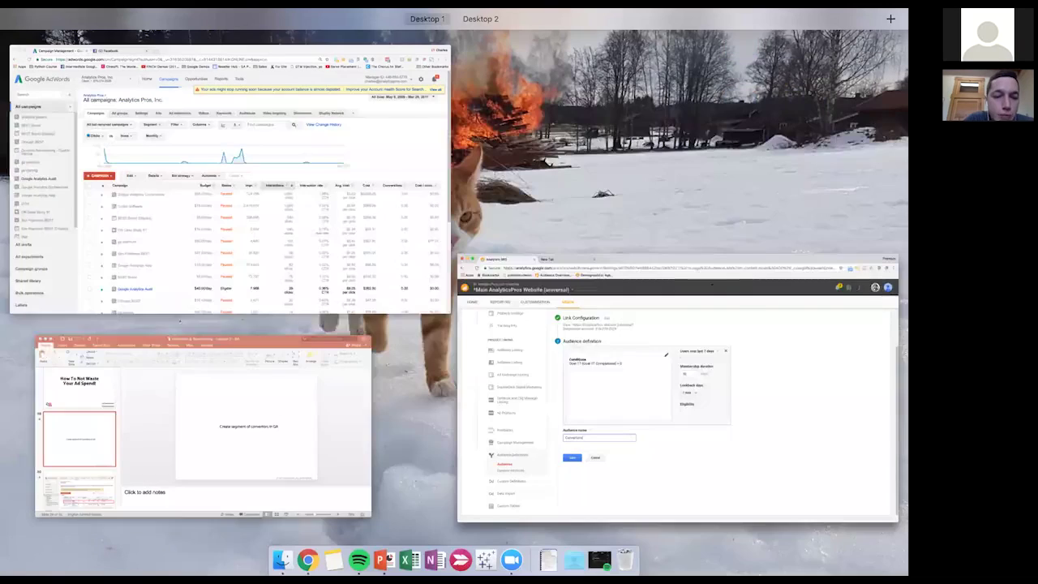
{"action": "left_click", "coordinate": [210, 422]}
{"action": "left_click", "coordinate": [109, 461]}
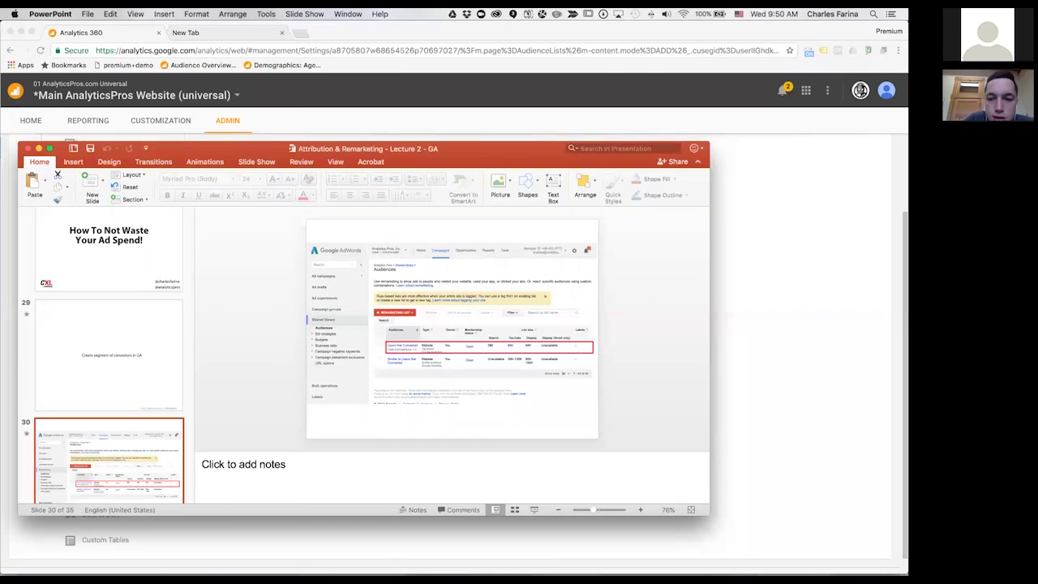
{"action": "left_click", "coordinate": [535, 510]}
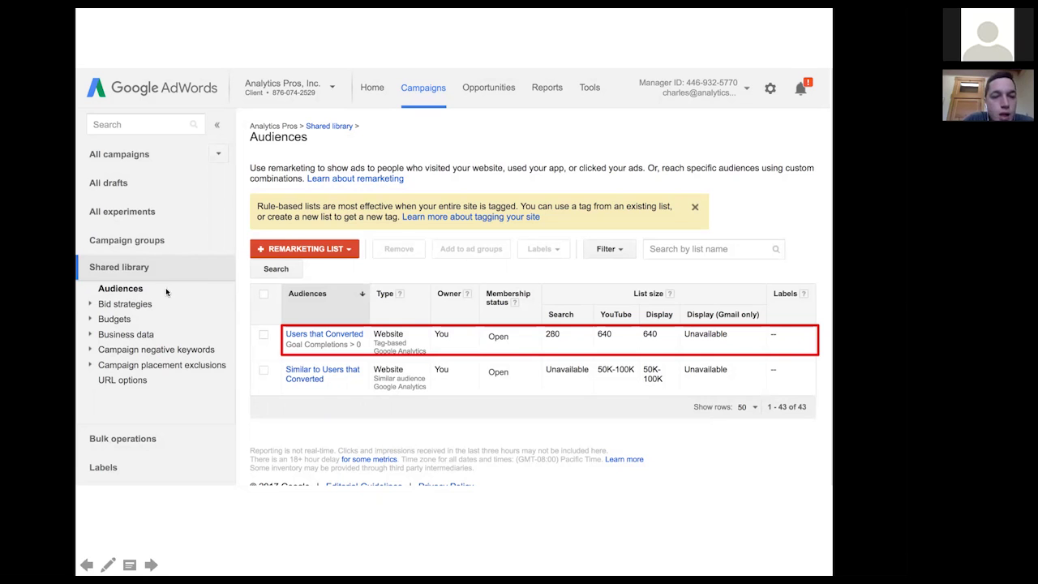
Present the Similar to Users that Converted, ga premium campaign Exclusions and Types of Remarketing with Google Analytics slides, returning to the Exclusions slide
{"action": "left_click", "coordinate": [266, 175]}
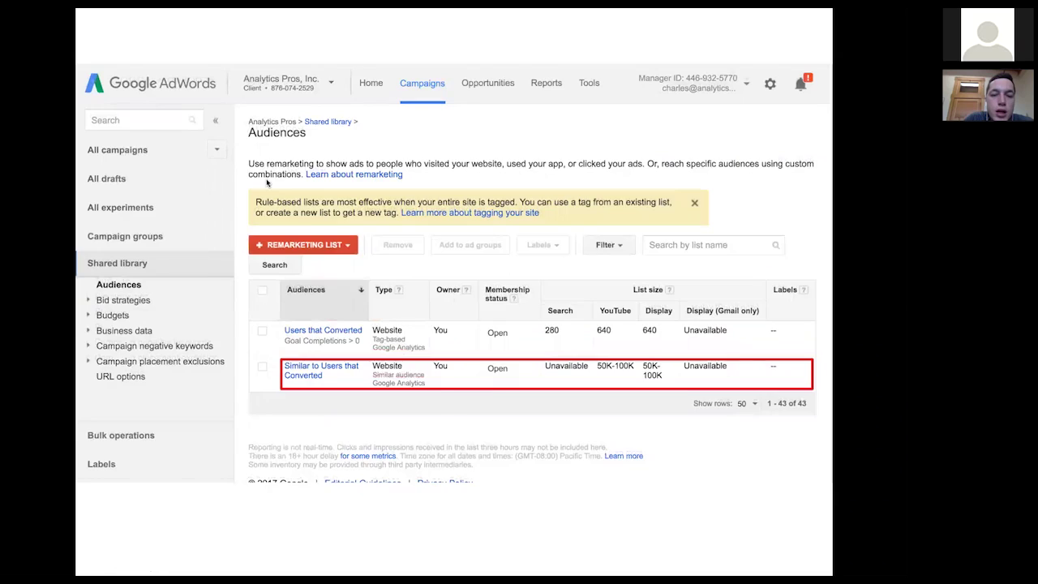
{"action": "left_click", "coordinate": [266, 184]}
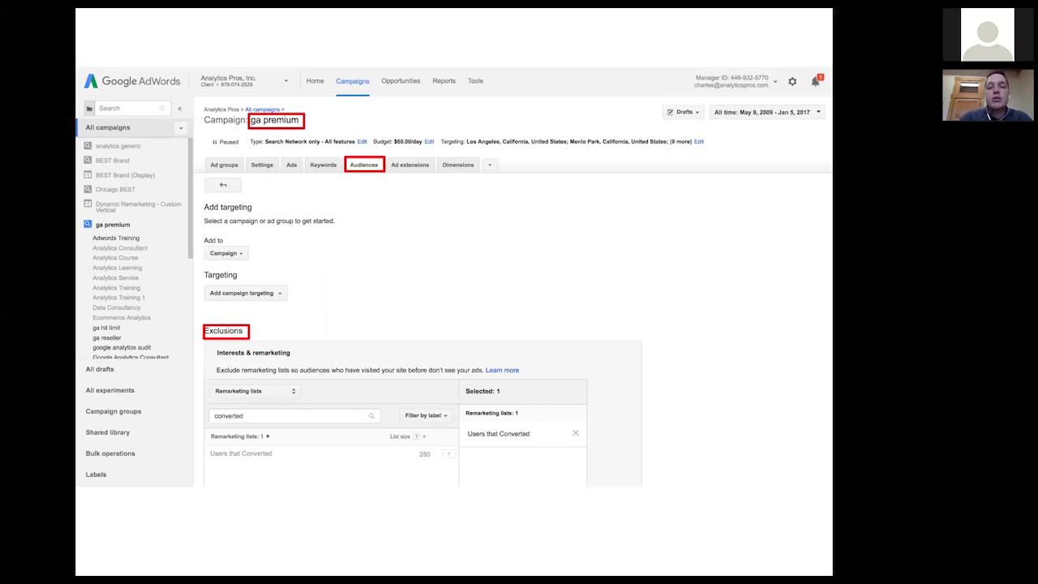
{"action": "key", "text": "Right"}
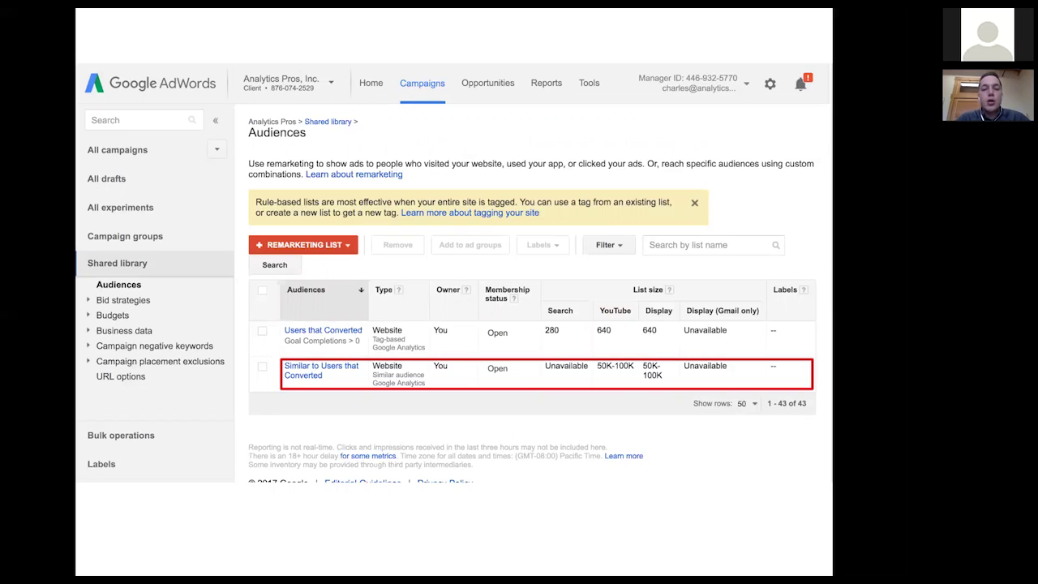
{"action": "key", "text": "Right"}
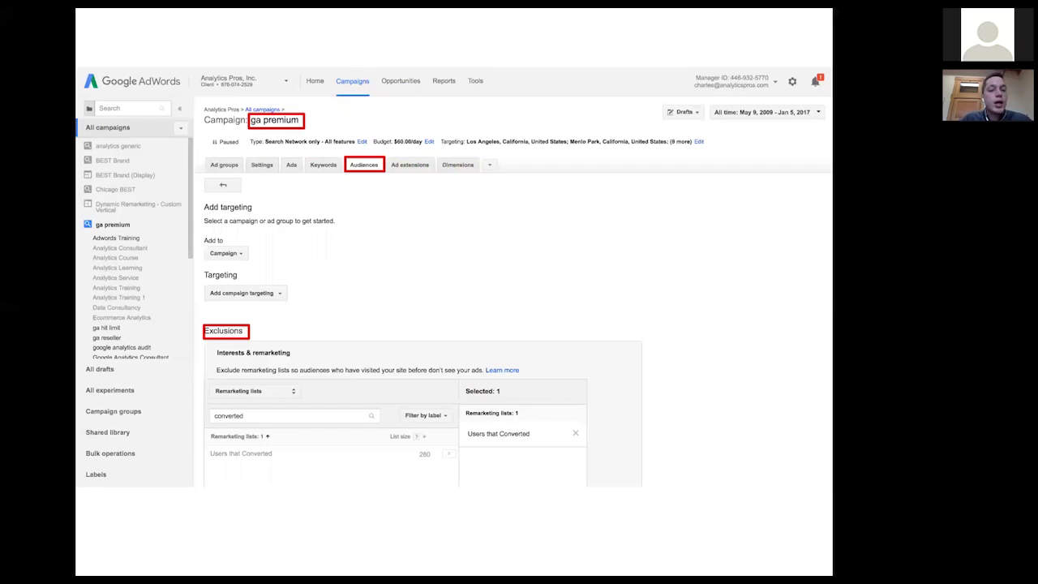
{"action": "key", "text": "Right"}
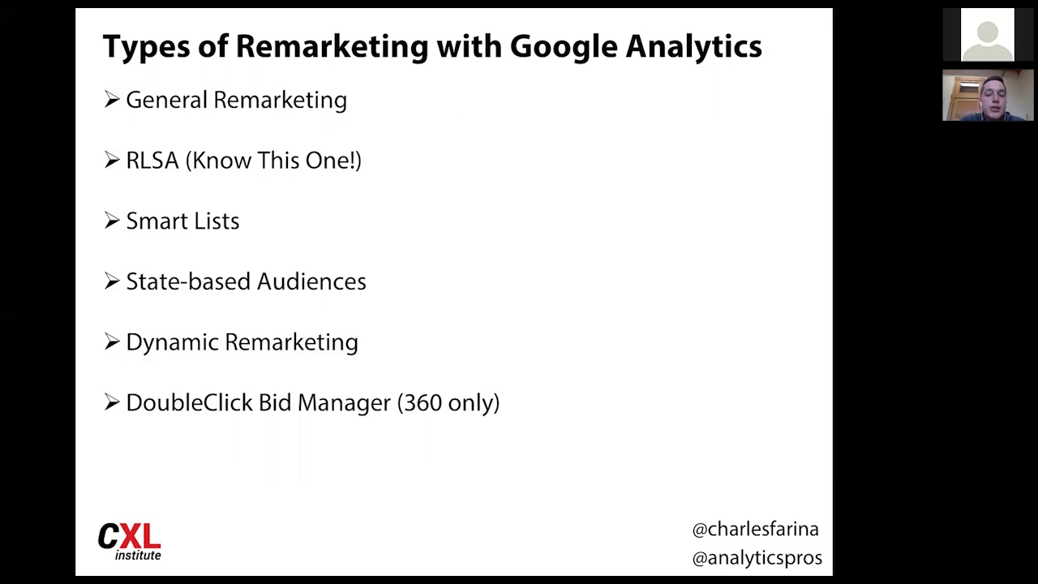
{"action": "key", "text": "Right"}
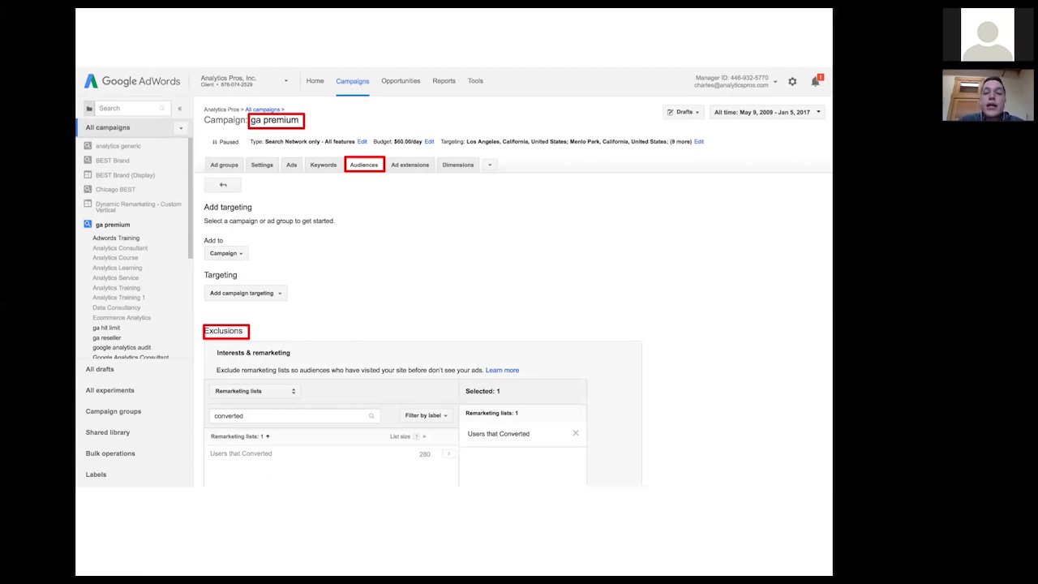
Advance the slide show to the Types of Remarketing with Google Analytics slide
{"action": "key", "text": "Right"}
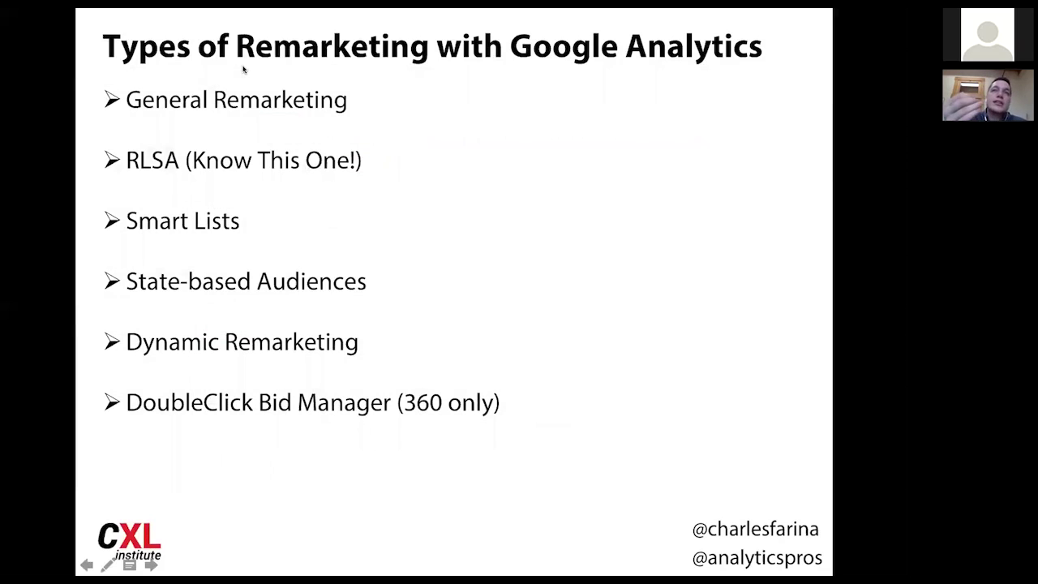
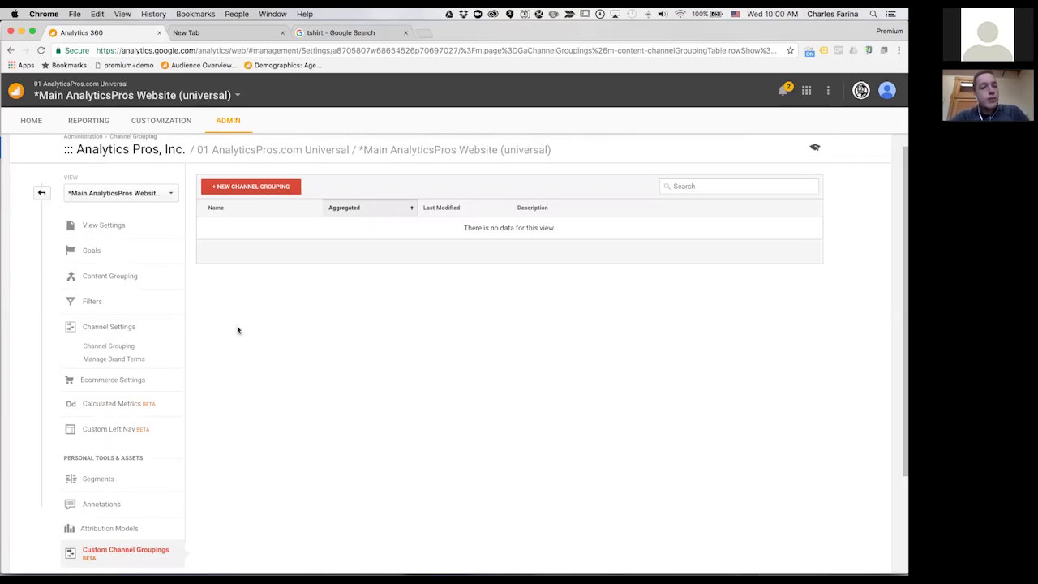
Return from the custom channel groupings to the admin overview, open the property's Audiences list and start a new audience
{"action": "left_click", "coordinate": [43, 198]}
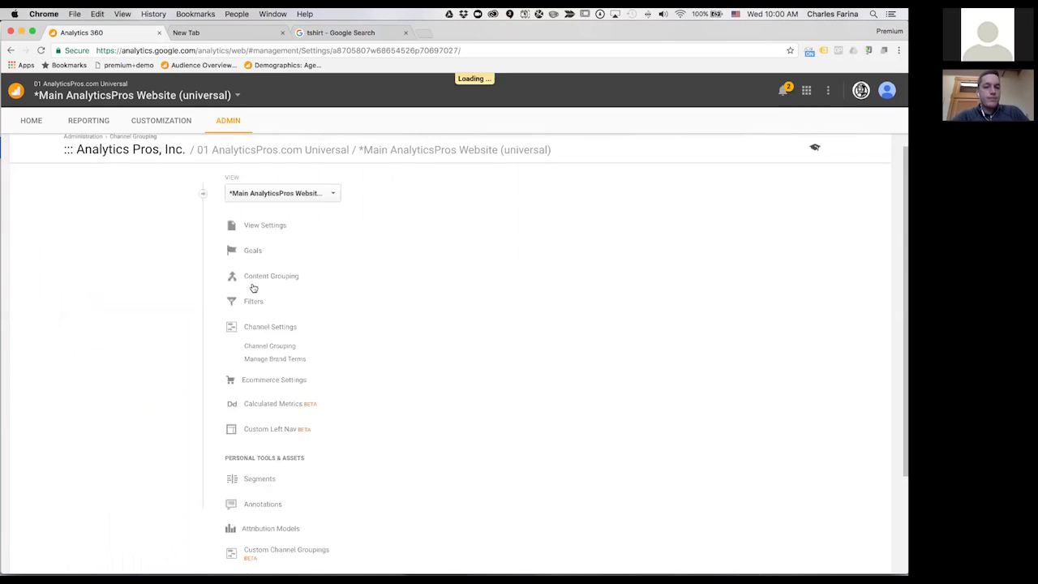
{"action": "scroll", "coordinate": [439, 385], "scroll_direction": "down", "scroll_amount": 3}
{"action": "left_click", "coordinate": [382, 389]}
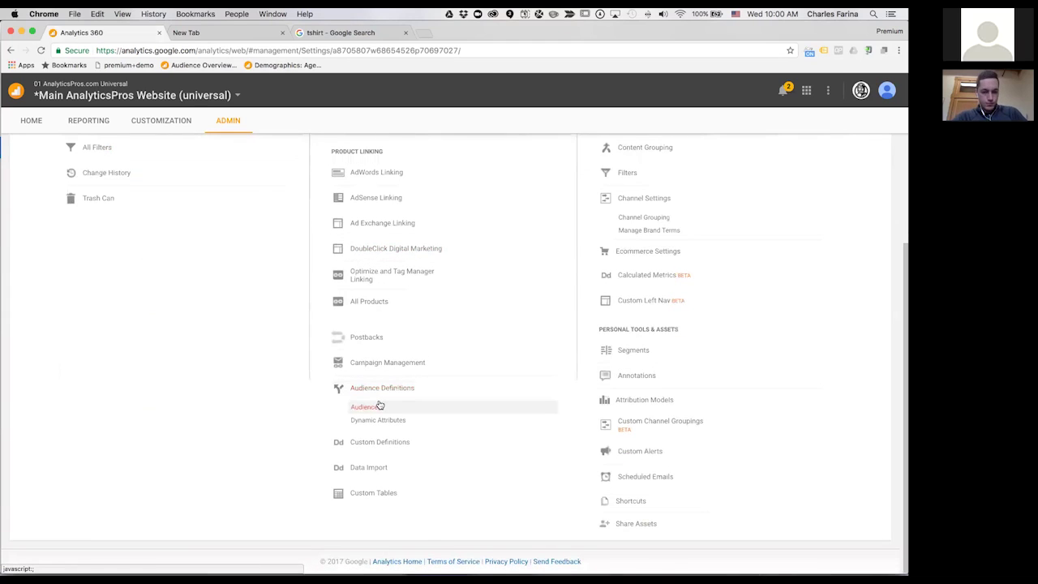
{"action": "left_click", "coordinate": [378, 405]}
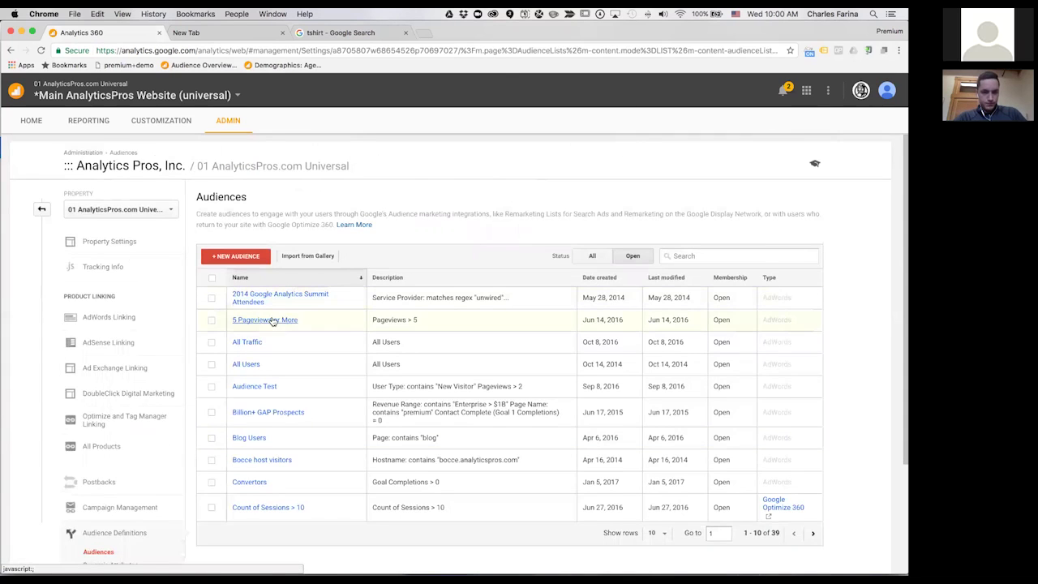
{"action": "left_click", "coordinate": [243, 257]}
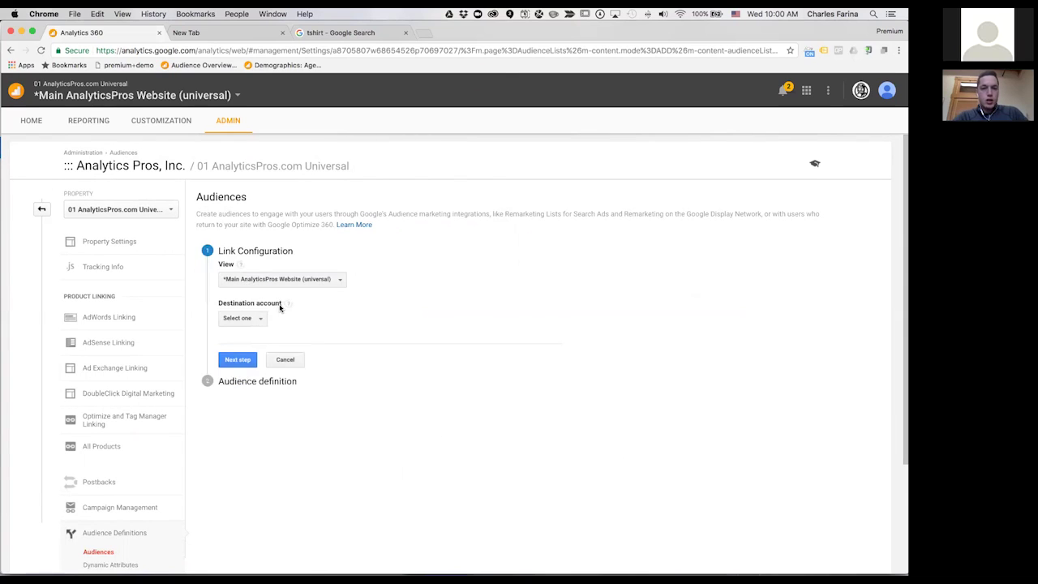
Choose the linked AdWords account as the new audience's destination account and continue to its definition
{"action": "left_click", "coordinate": [256, 317]}
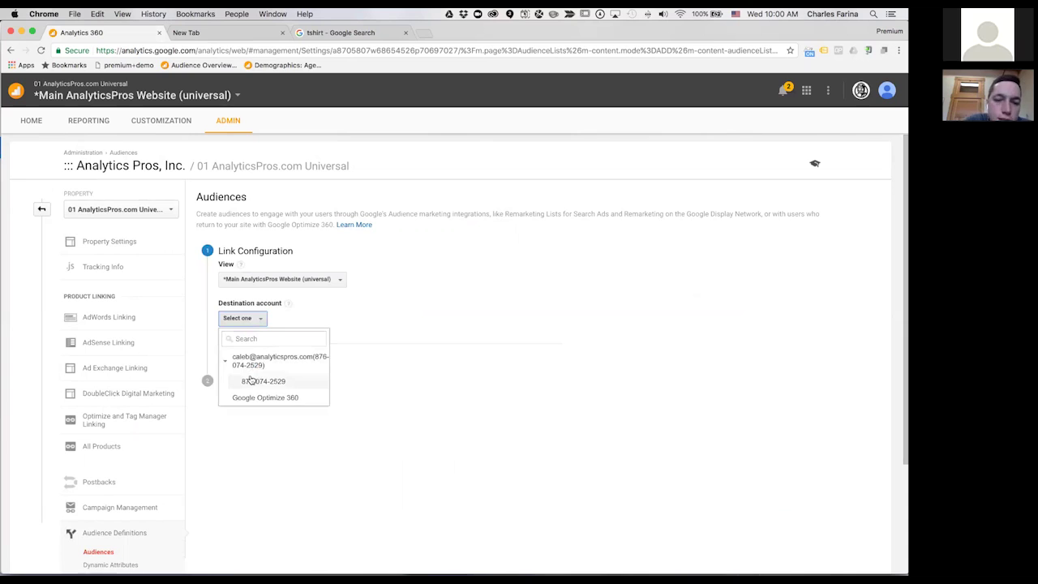
{"action": "left_click", "coordinate": [247, 379]}
{"action": "left_click", "coordinate": [237, 359]}
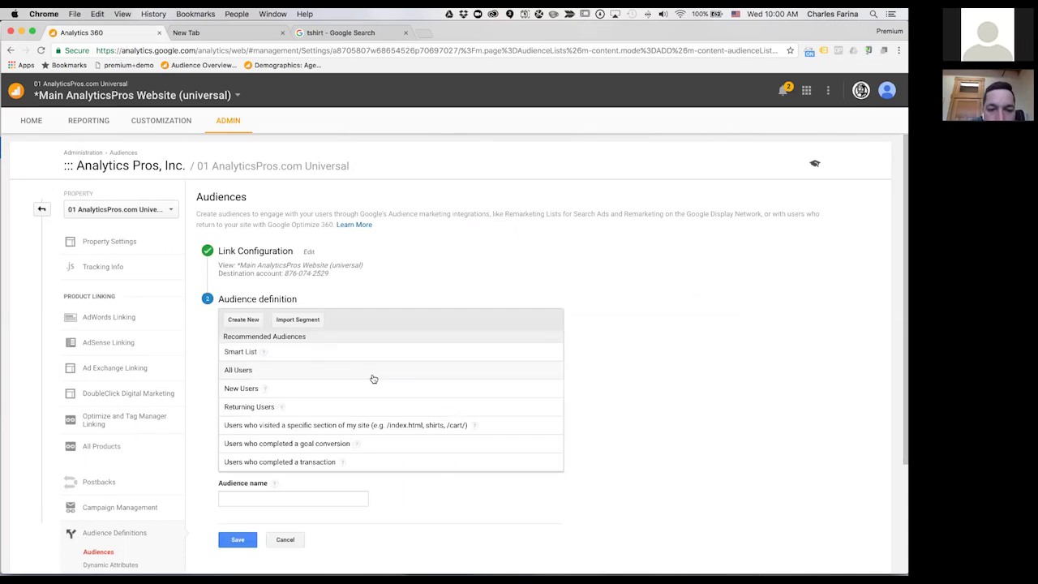
Base the audience on All Users, check the explanations of its size and membership settings, and set the membership duration to 5 days
{"action": "left_click", "coordinate": [265, 354]}
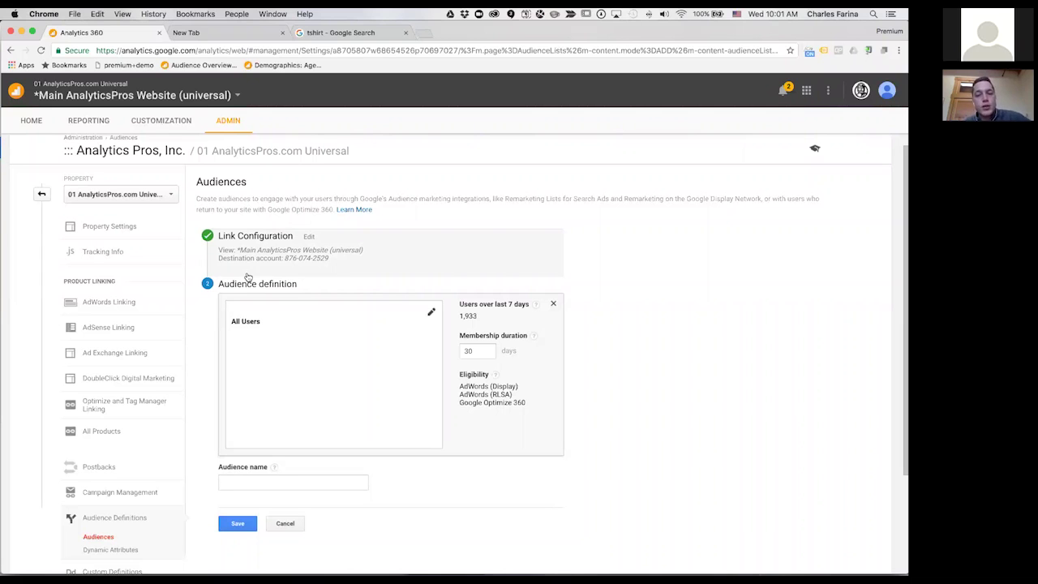
{"action": "mouse_move", "coordinate": [536, 308]}
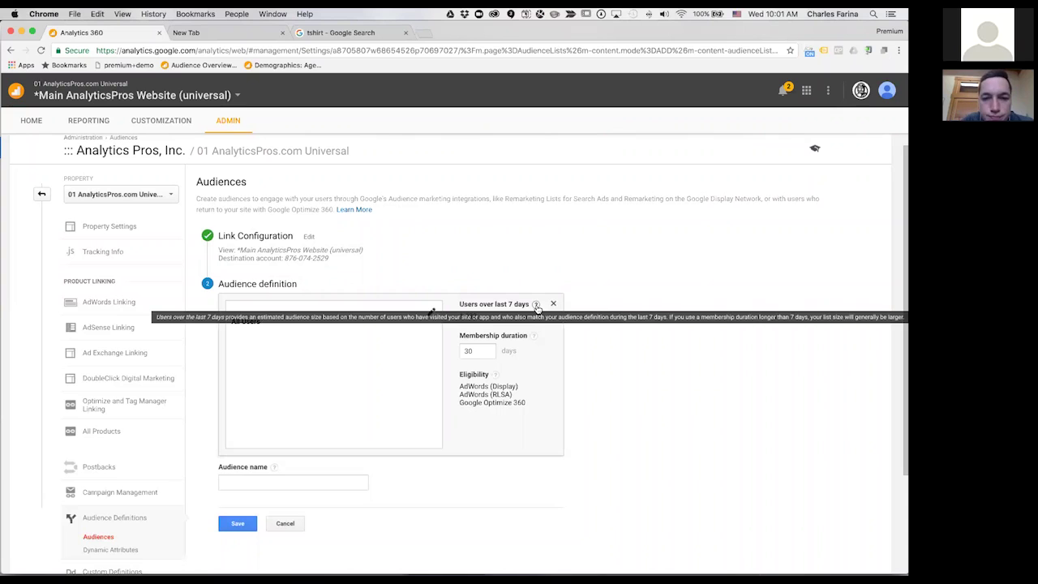
{"action": "mouse_move", "coordinate": [532, 337]}
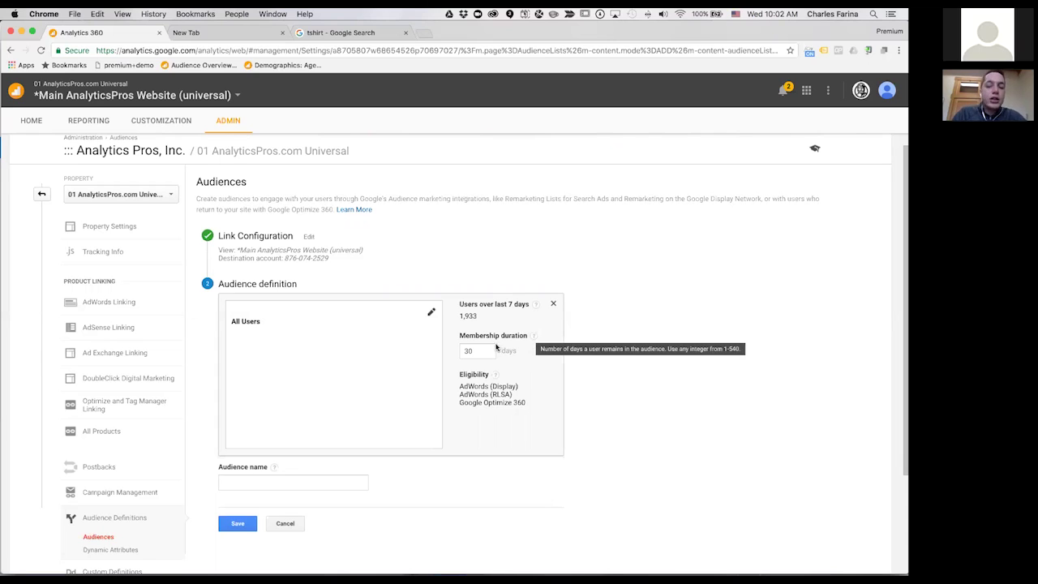
{"action": "double_click", "coordinate": [468, 351]}
{"action": "type", "text": "5"}
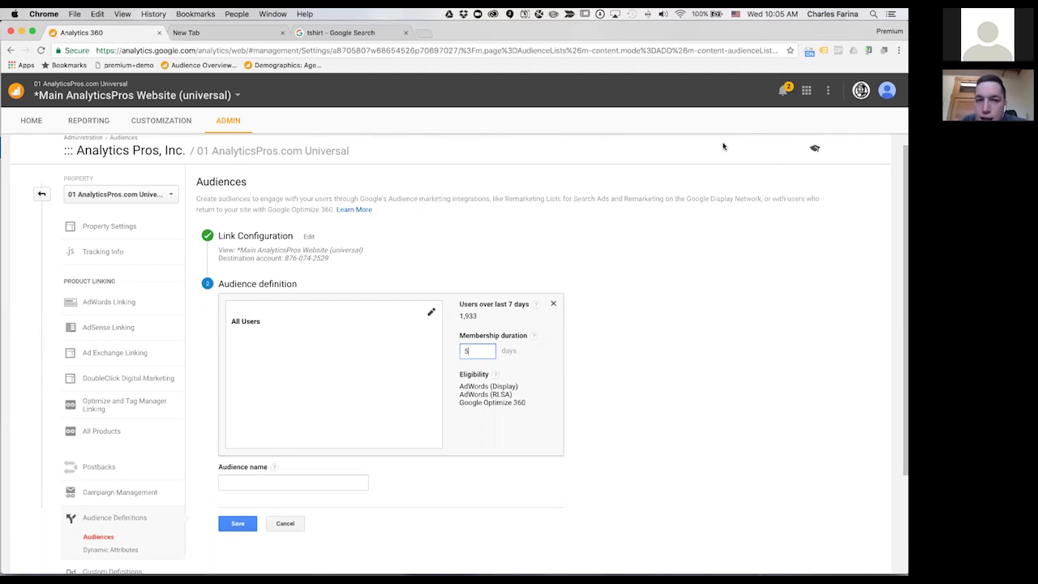
{"action": "left_click", "coordinate": [578, 197]}
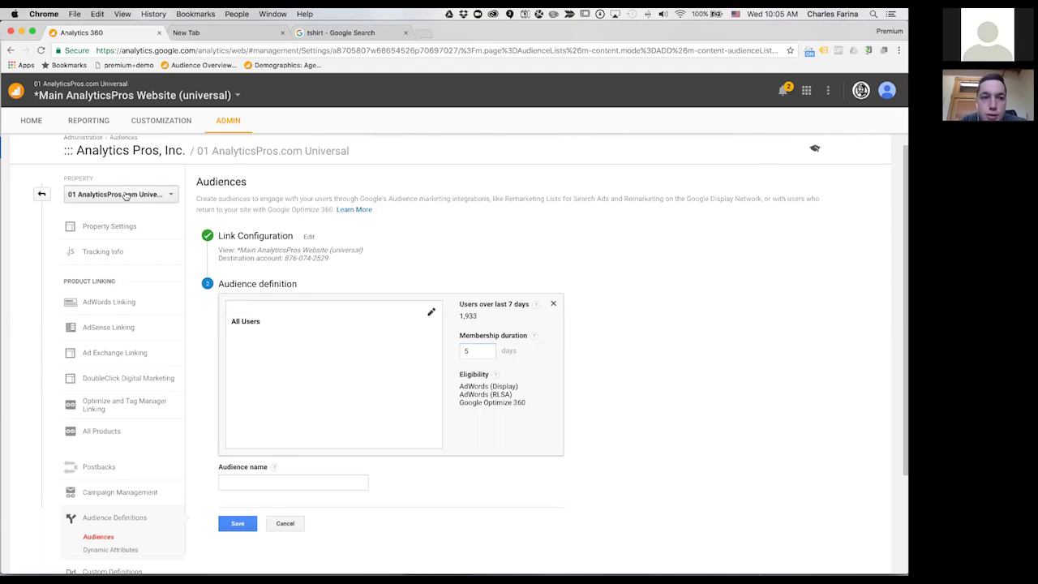
Leave the audience setup, discarding its unsaved changes, and open the reporting section
{"action": "left_click", "coordinate": [42, 195]}
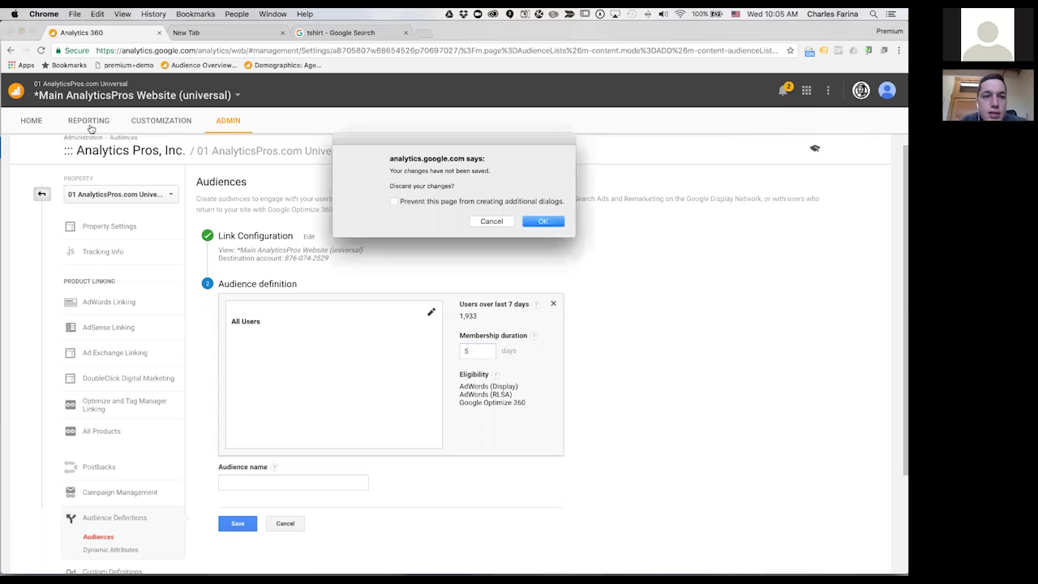
{"action": "left_click", "coordinate": [544, 222]}
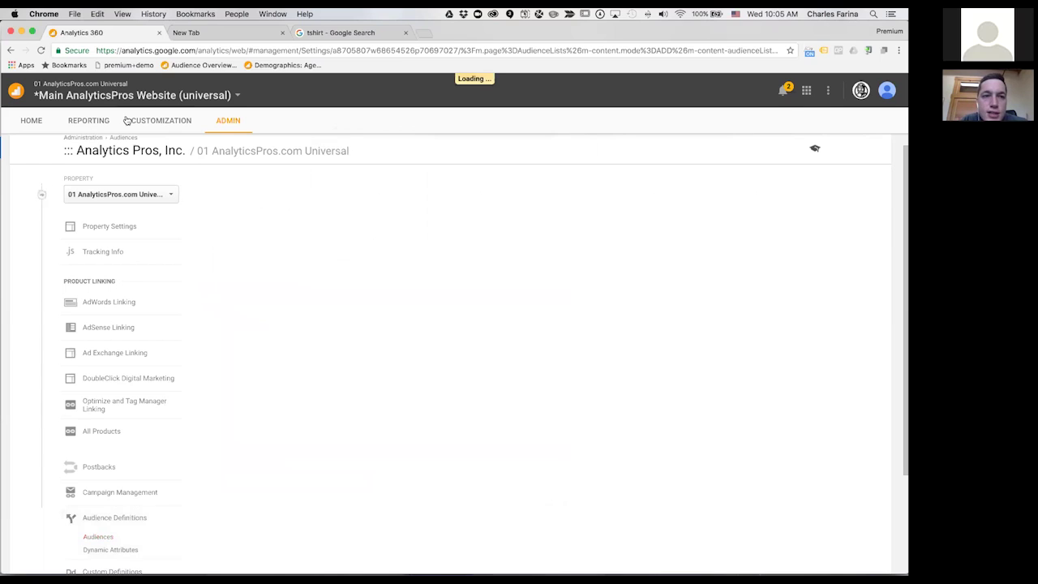
{"action": "left_click", "coordinate": [82, 127]}
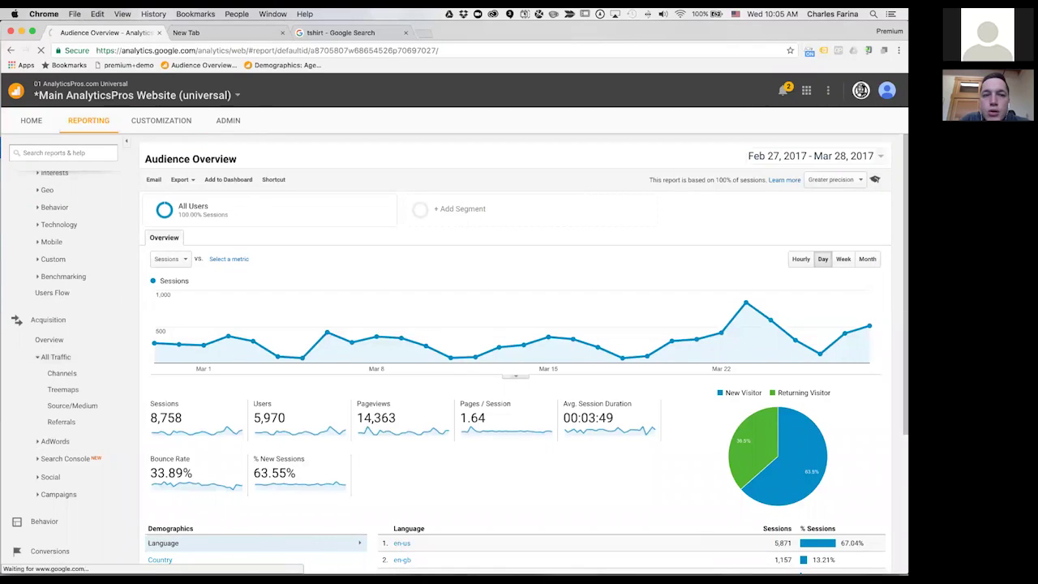
Switch the organization from Analytics Pros to Google Holdings to load the Google Merchandise Store reports
{"action": "left_click", "coordinate": [861, 90]}
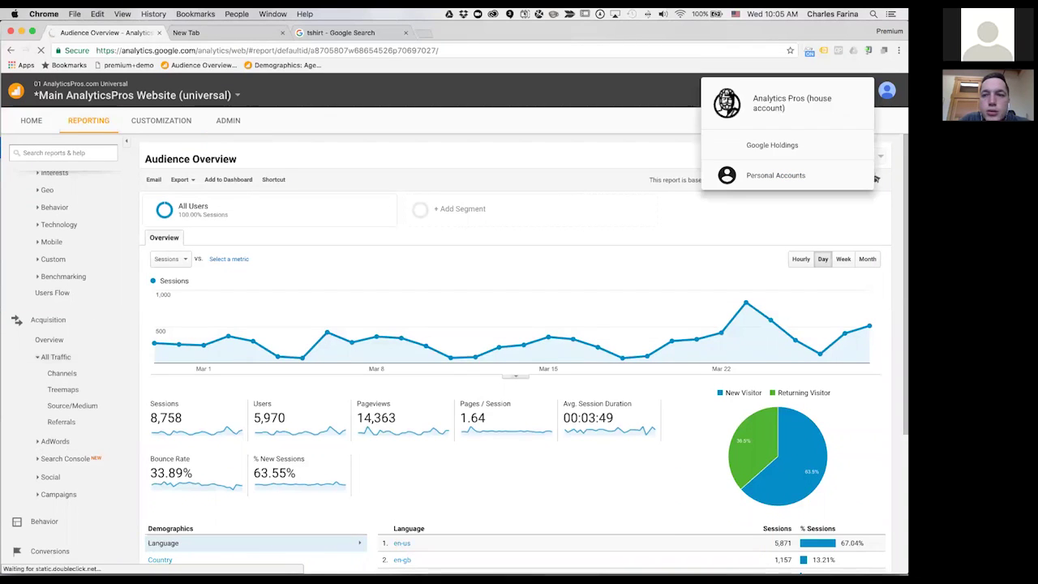
{"action": "left_click", "coordinate": [760, 145]}
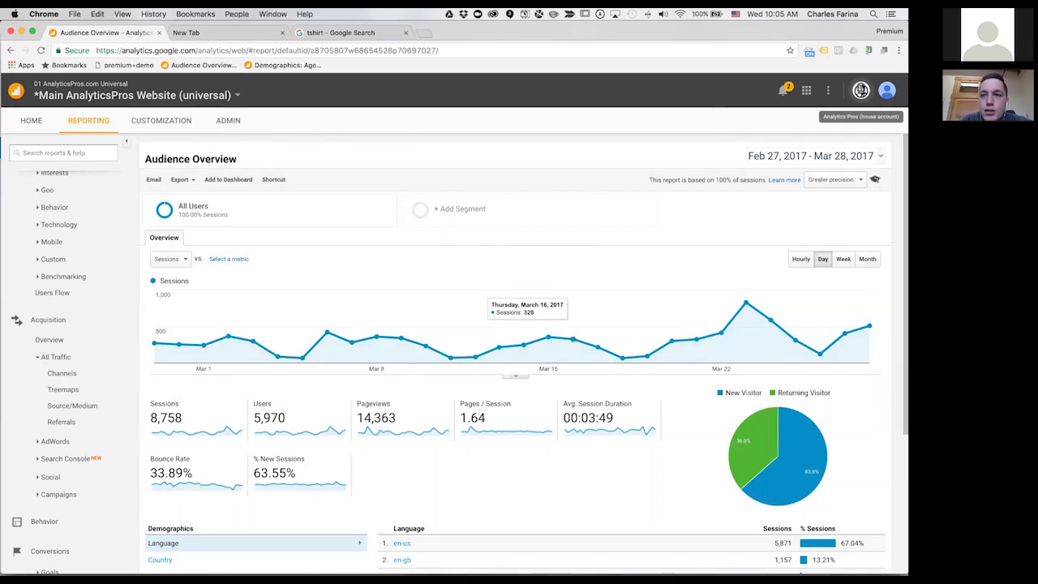
{"action": "left_click", "coordinate": [860, 90]}
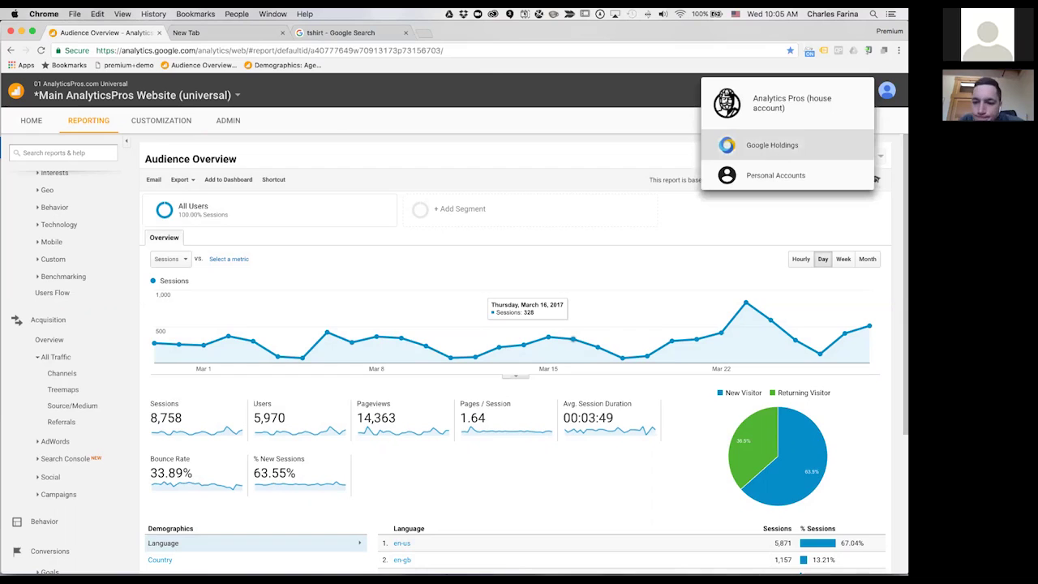
{"action": "left_click", "coordinate": [771, 145]}
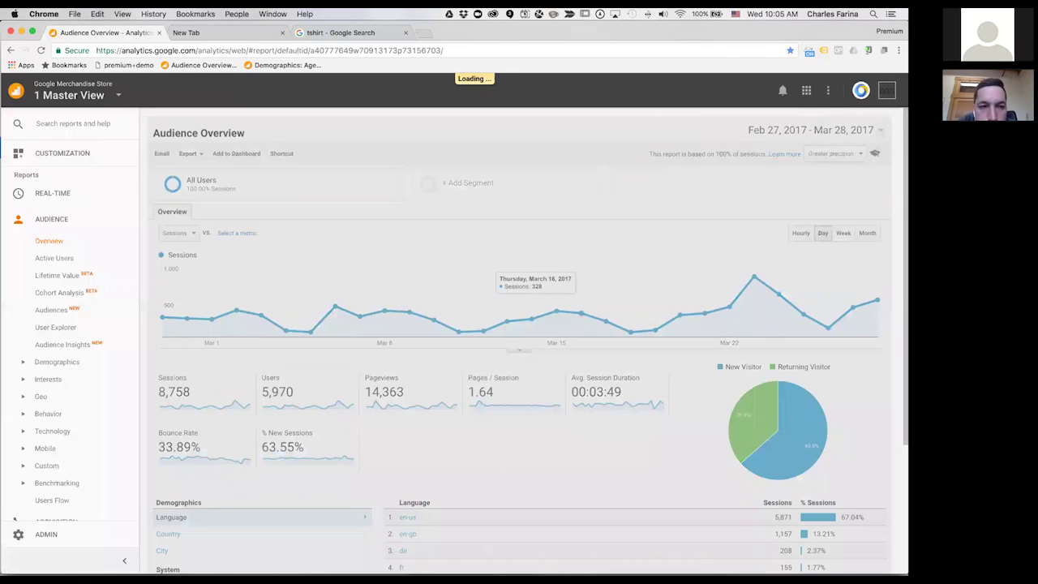